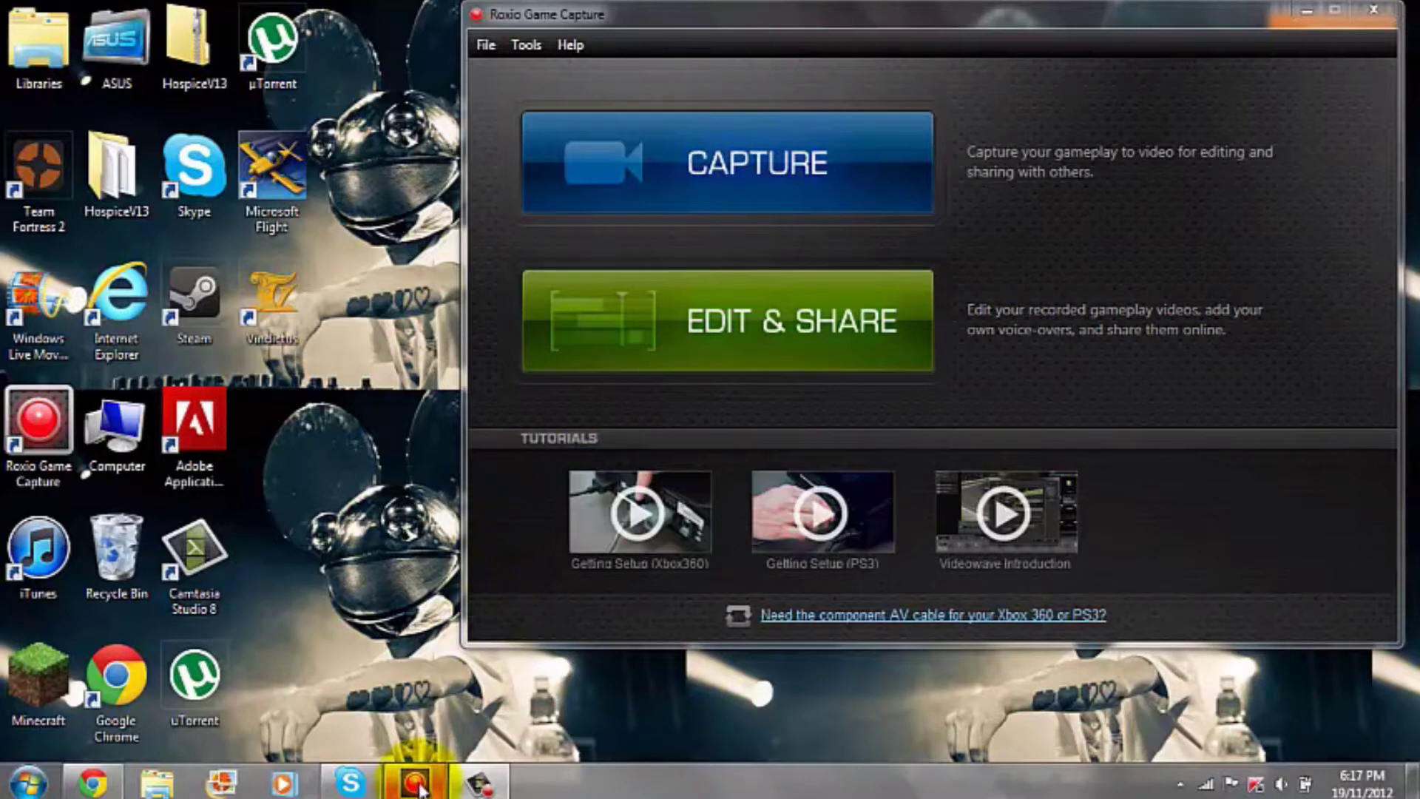
{"action": "left_click", "coordinate": [834, 313]}
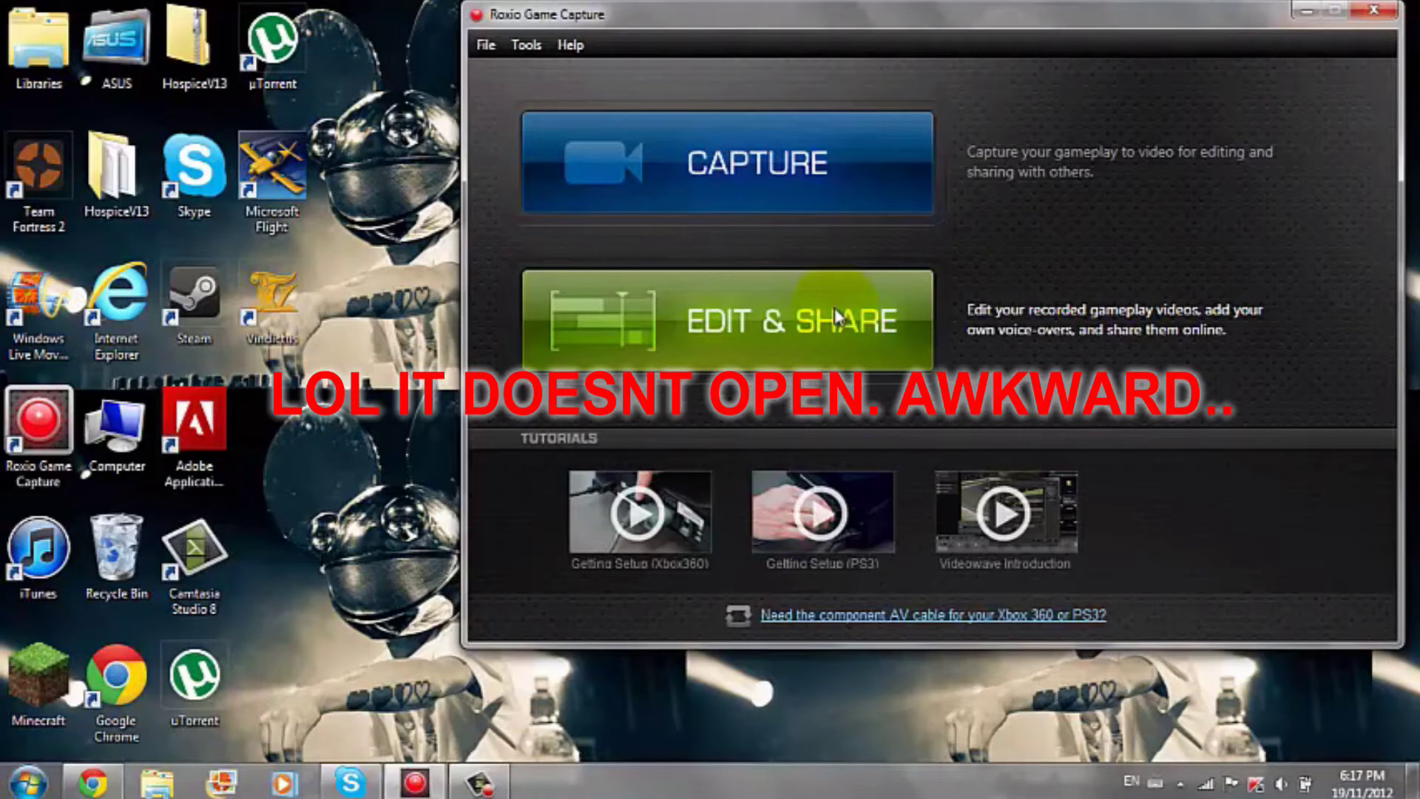
{"action": "left_click", "coordinate": [747, 322]}
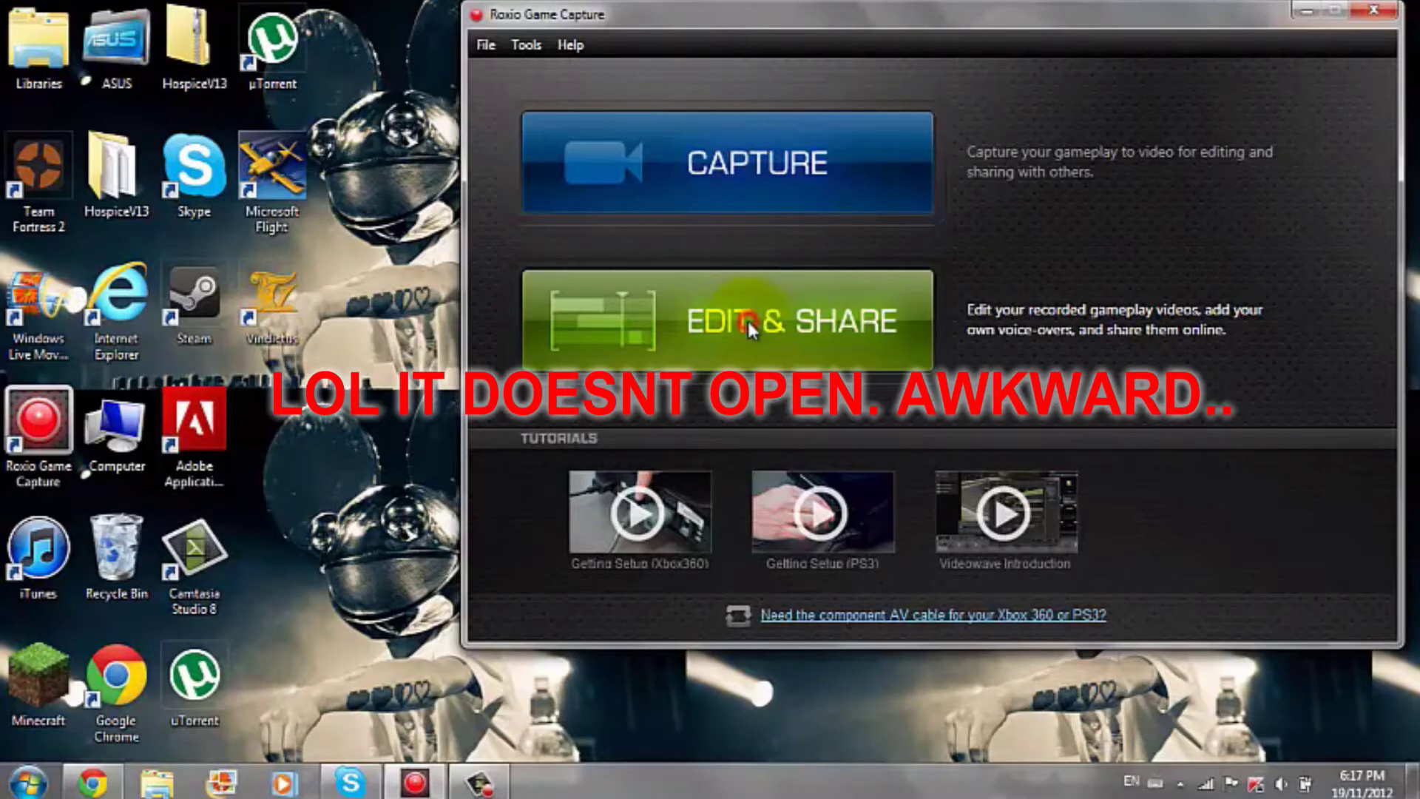
{"action": "left_click", "coordinate": [748, 320]}
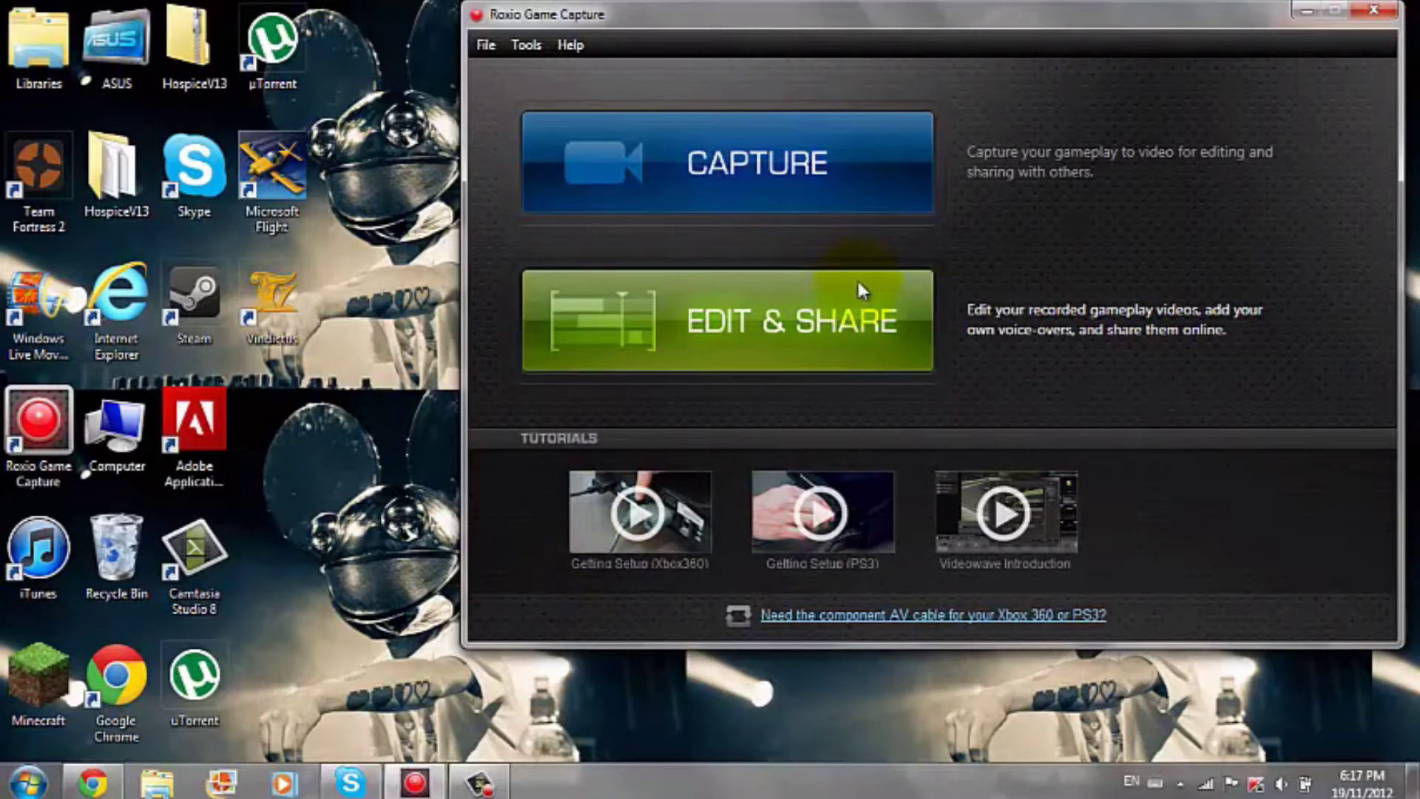
{"action": "left_click", "coordinate": [729, 340]}
{"action": "left_click", "coordinate": [729, 339]}
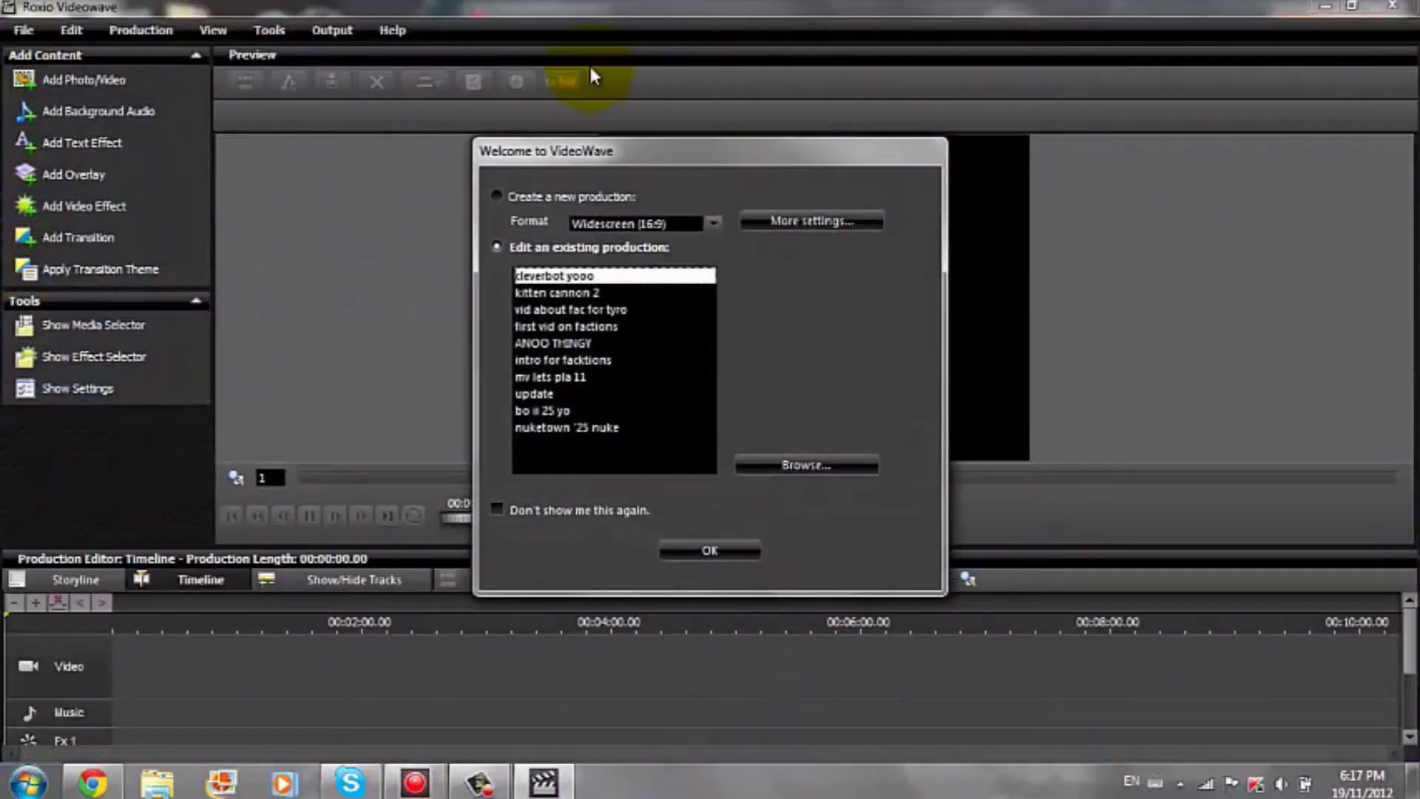
Create a new production from the Welcome dialog, keeping the Widescreen (16:9) format
{"action": "left_click", "coordinate": [537, 197]}
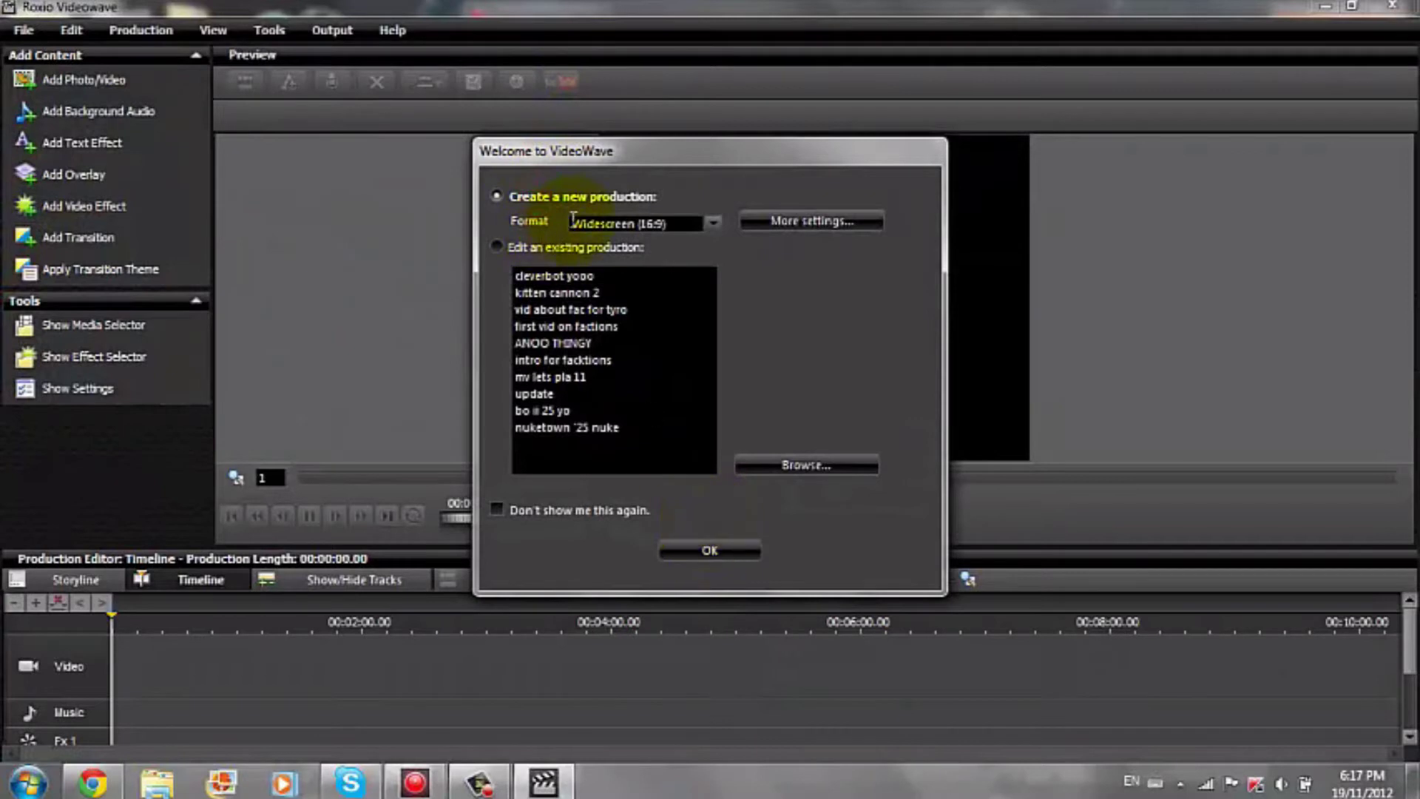
{"action": "left_click", "coordinate": [707, 223]}
{"action": "left_click", "coordinate": [710, 223]}
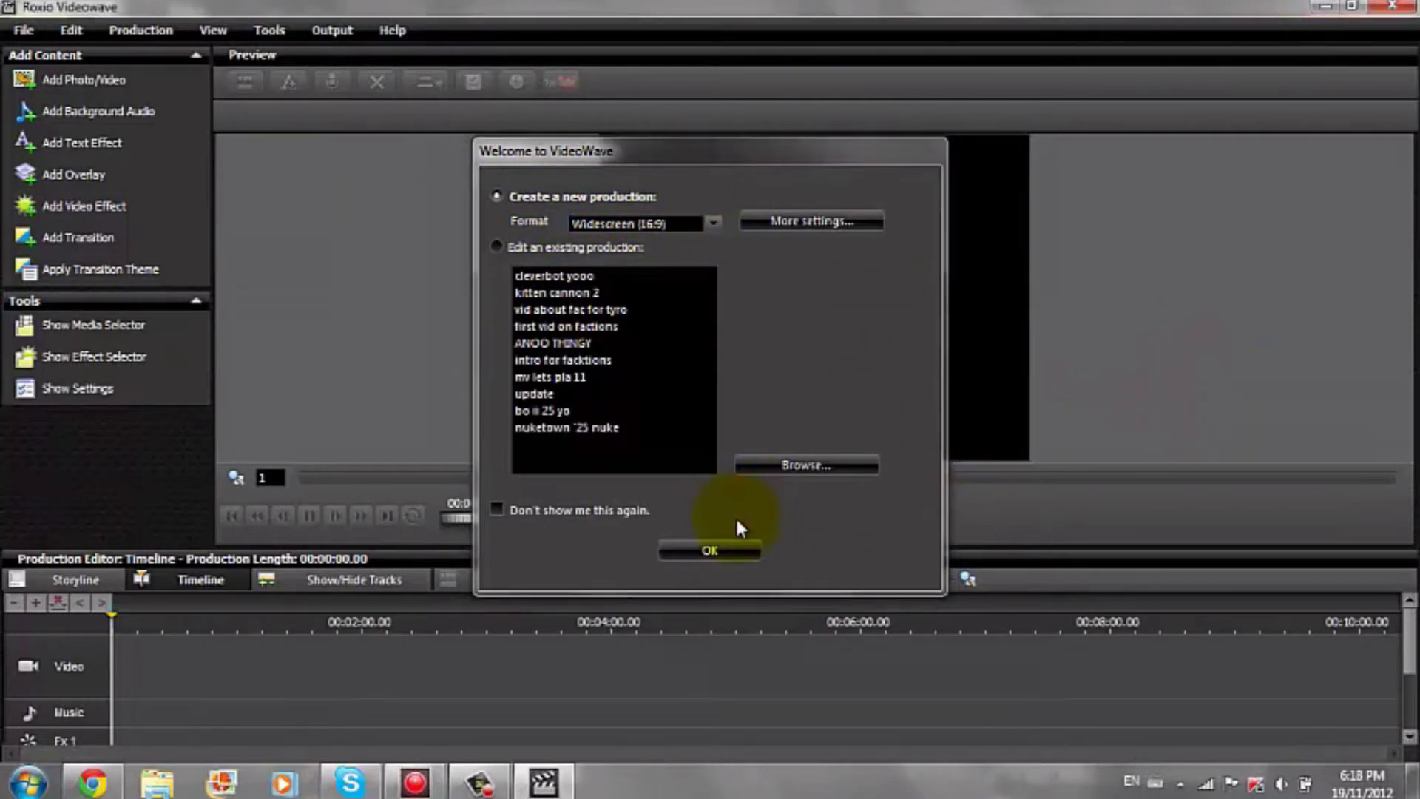
{"action": "left_click", "coordinate": [709, 550]}
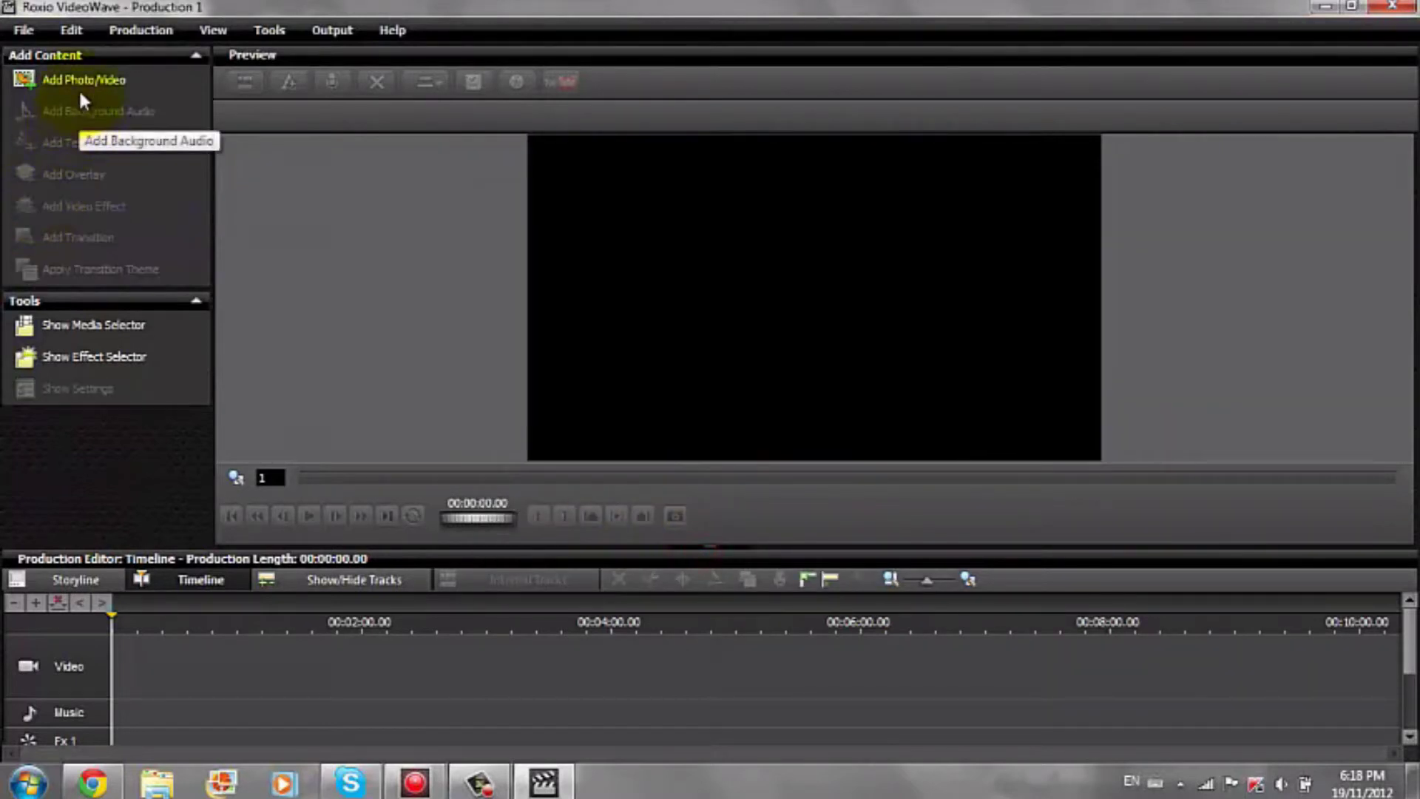
Insert the AS50 5 man.avi clip from the Videos folder onto the video track
{"action": "left_click", "coordinate": [103, 86]}
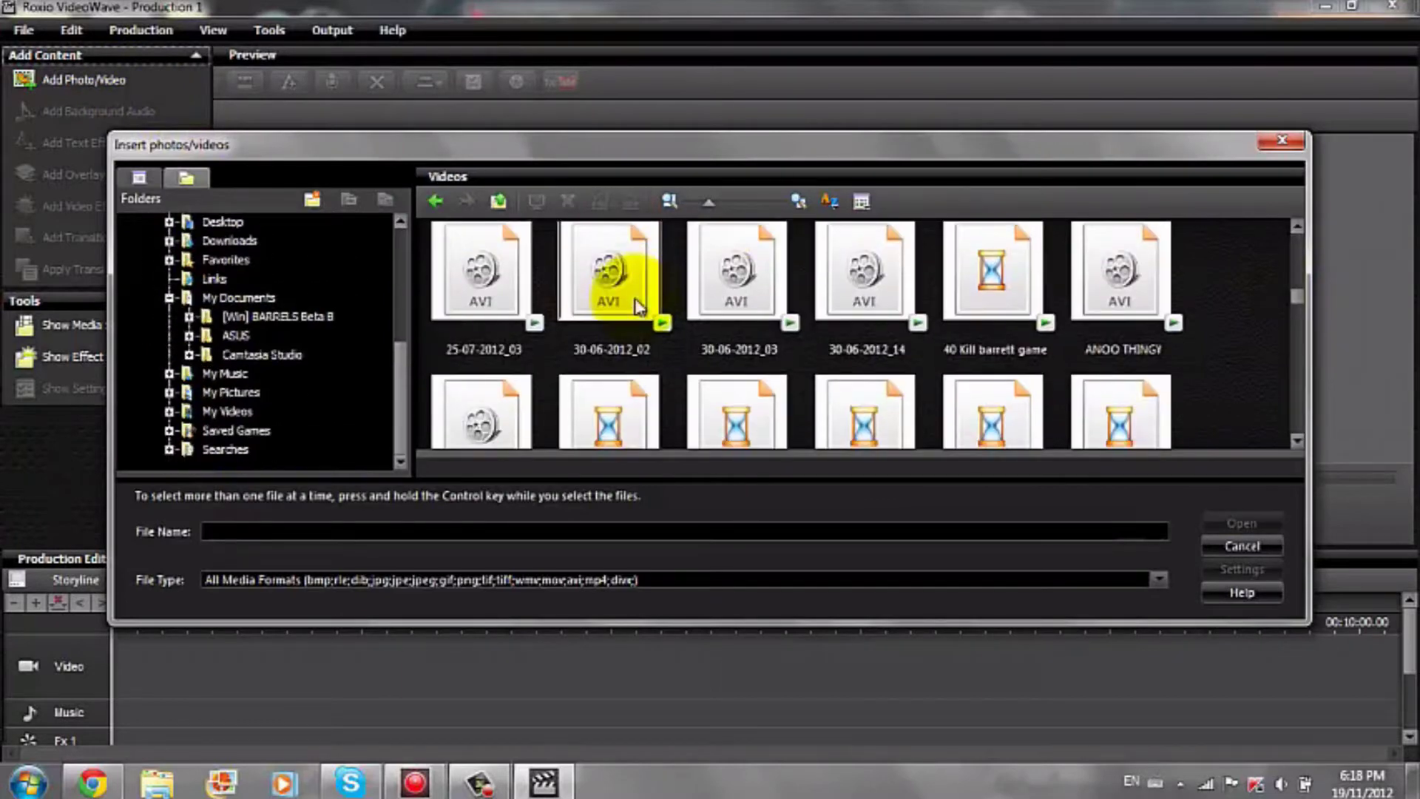
{"action": "mouse_move", "coordinate": [1298, 290]}
{"action": "left_mouse_down"}
{"action": "mouse_move", "coordinate": [1312, 240]}
{"action": "mouse_move", "coordinate": [1299, 235]}
{"action": "mouse_move", "coordinate": [1300, 284]}
{"action": "left_mouse_up"}
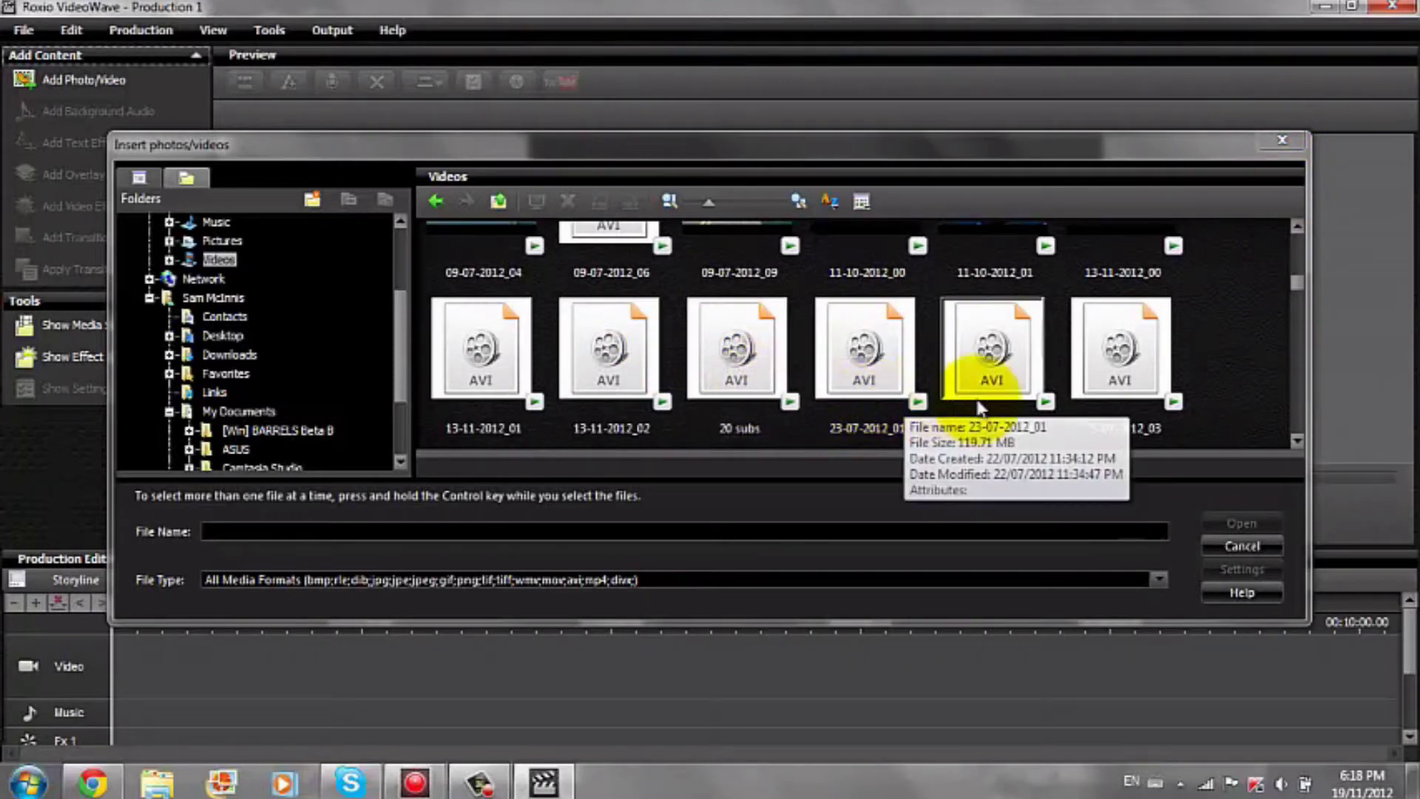
{"action": "left_click", "coordinate": [1296, 438]}
{"action": "left_click", "coordinate": [1296, 439]}
{"action": "left_click", "coordinate": [1296, 438]}
{"action": "left_click", "coordinate": [1296, 438]}
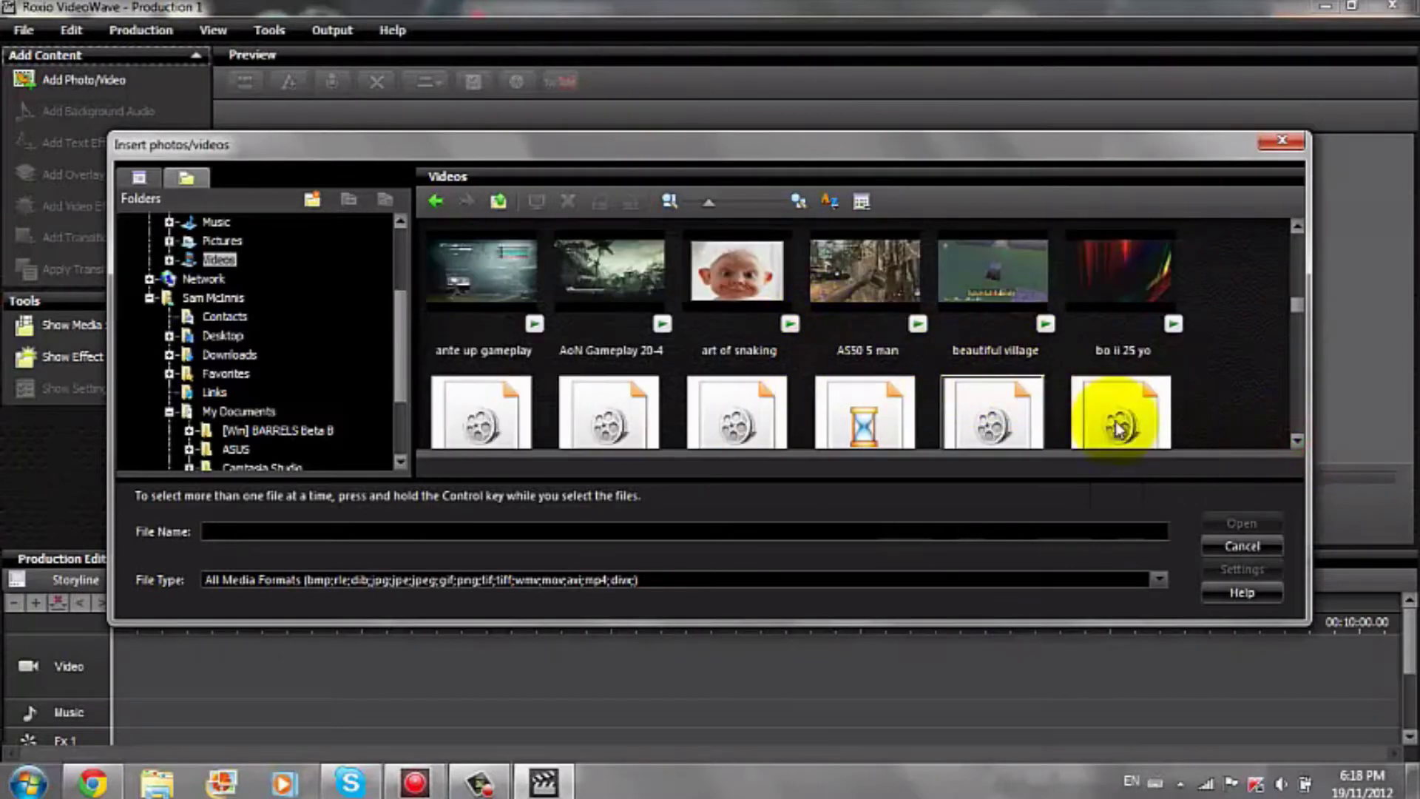
{"action": "left_click", "coordinate": [1297, 442]}
{"action": "double_click", "coordinate": [884, 275]}
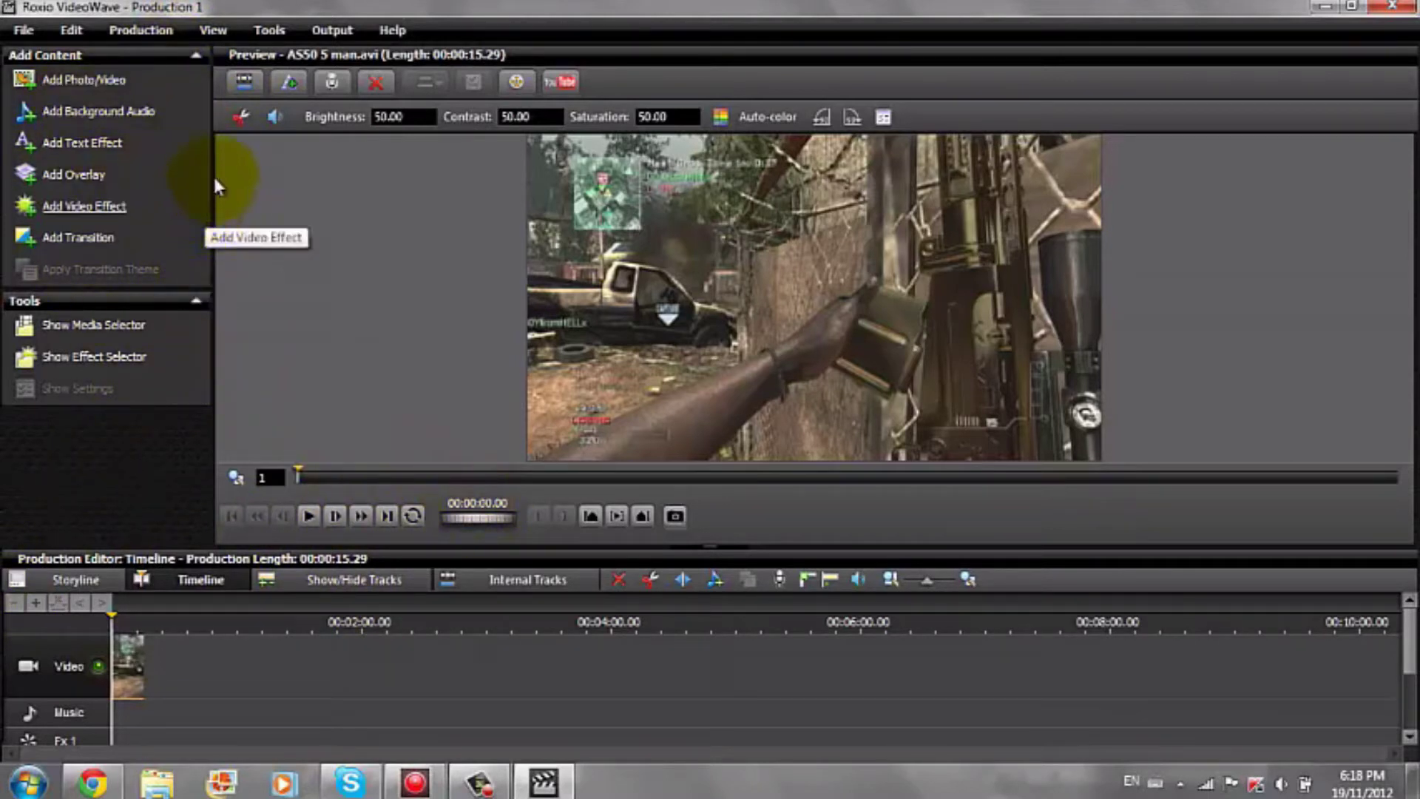
Add a text effect and replace its placeholder with 'Hi guys'
{"action": "left_click", "coordinate": [296, 85]}
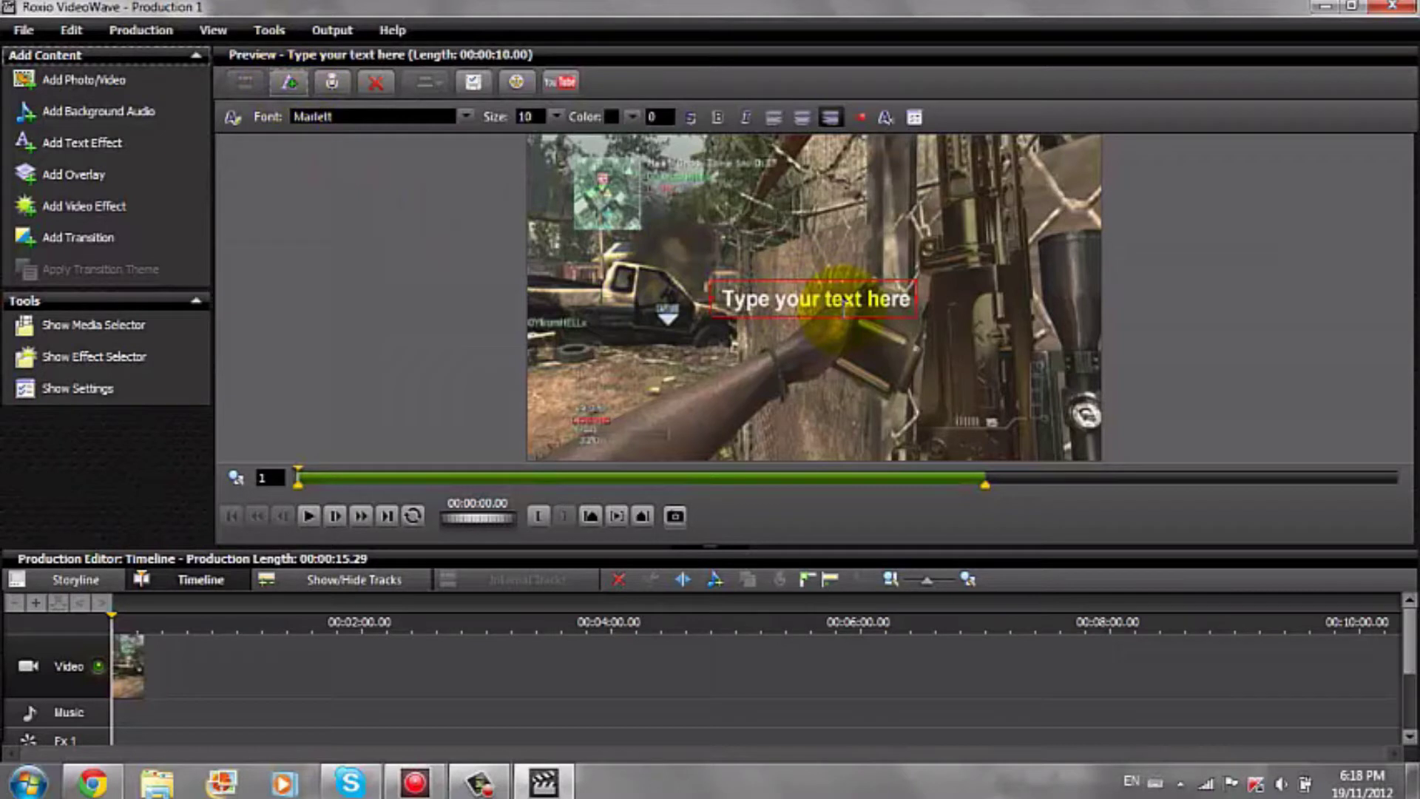
{"action": "double_click", "coordinate": [817, 299]}
{"action": "key", "text": "BackSpace"}
{"action": "type", "text": "Hi guys."}
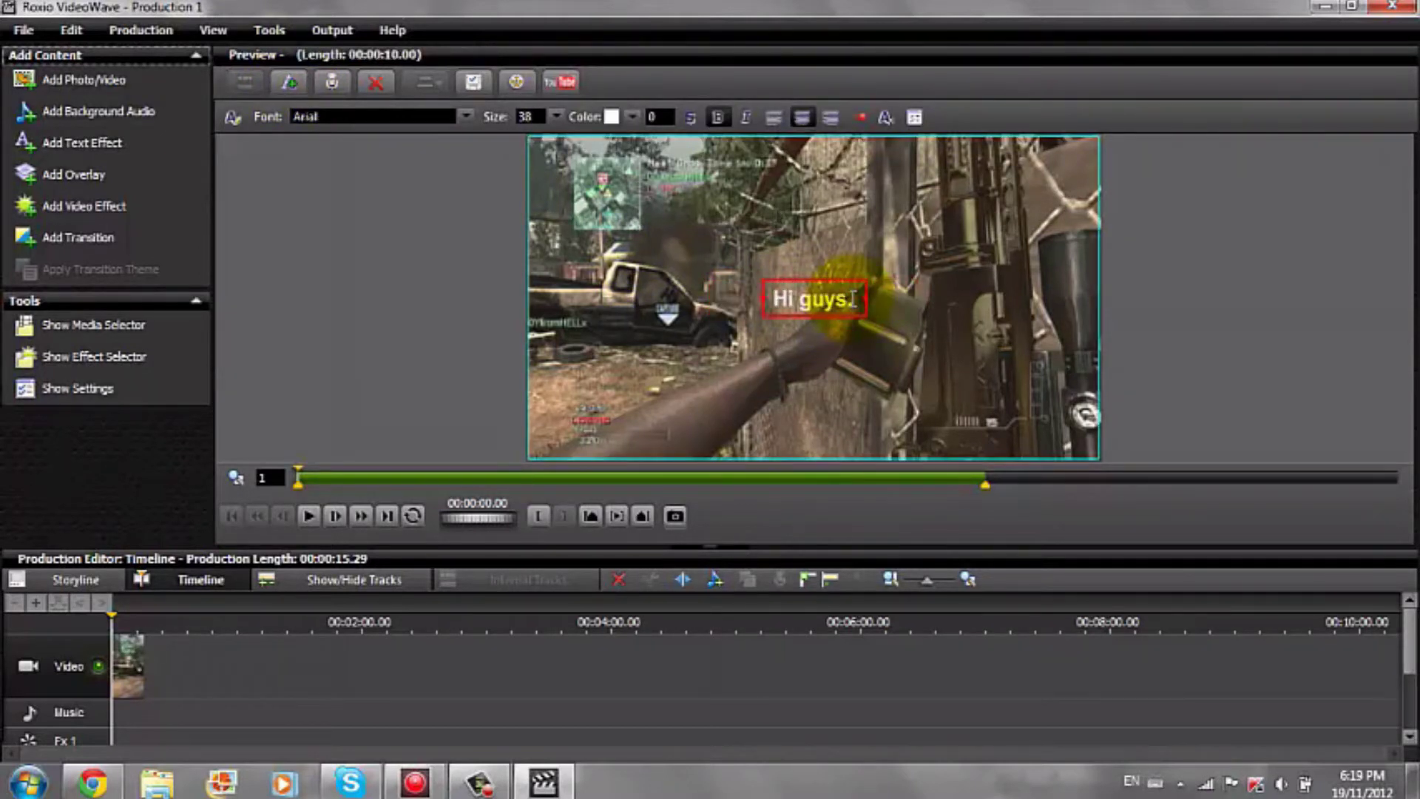
Select the whole title and keep it in white Arial at size 38
{"action": "right_click", "coordinate": [843, 278]}
{"action": "left_click", "coordinate": [876, 386]}
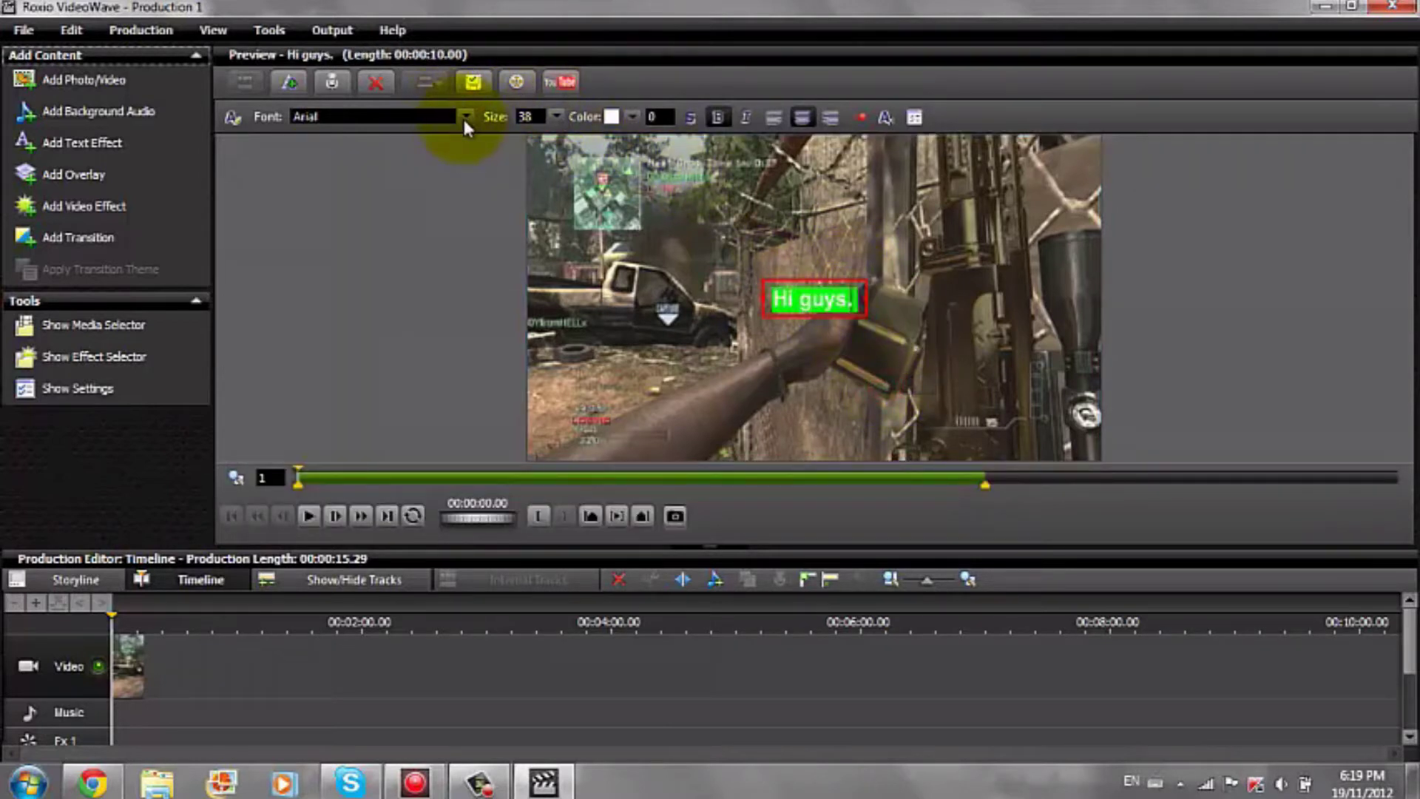
{"action": "left_click", "coordinate": [466, 117]}
{"action": "scroll", "coordinate": [443, 164], "scroll_direction": "down", "scroll_amount": 10}
{"action": "scroll", "coordinate": [455, 144], "scroll_direction": "down", "scroll_amount": 3}
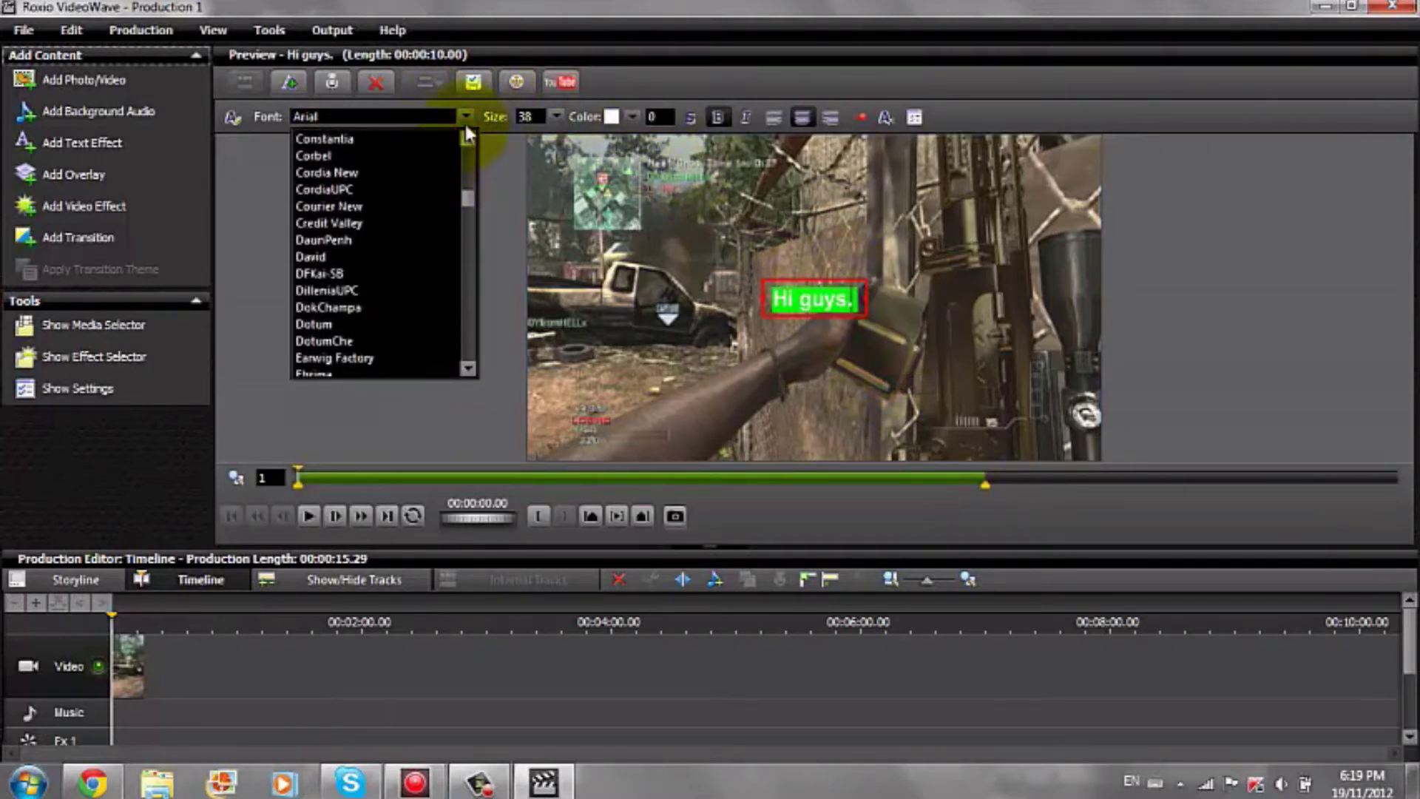
{"action": "left_click", "coordinate": [466, 112]}
{"action": "left_click", "coordinate": [558, 117]}
{"action": "left_click", "coordinate": [561, 117]}
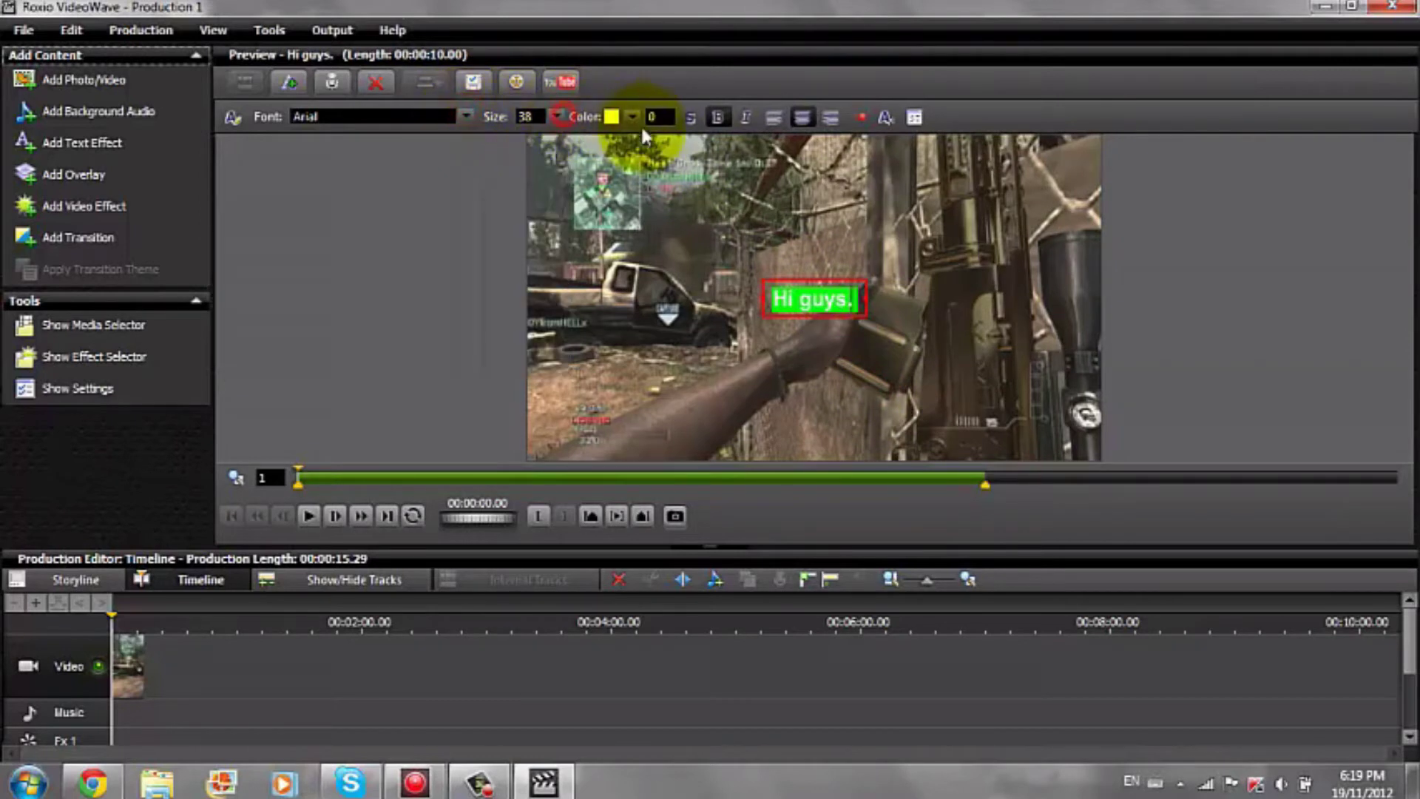
{"action": "left_click", "coordinate": [633, 119]}
{"action": "left_click", "coordinate": [632, 118]}
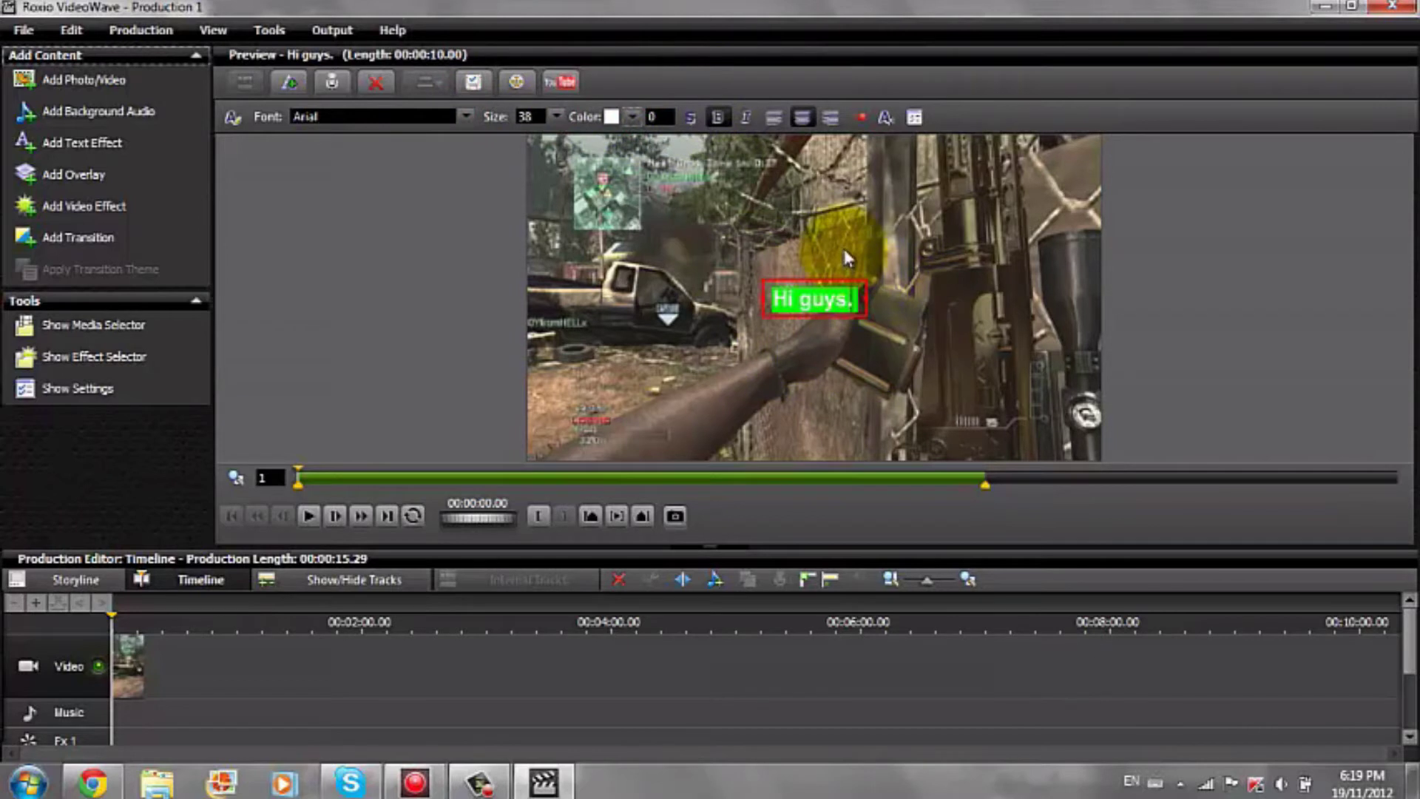
Delete the 'Hi guys' title and put Grizzly by Von & Defeater.mp3 from Downloads on the music track
{"action": "left_click", "coordinate": [619, 579]}
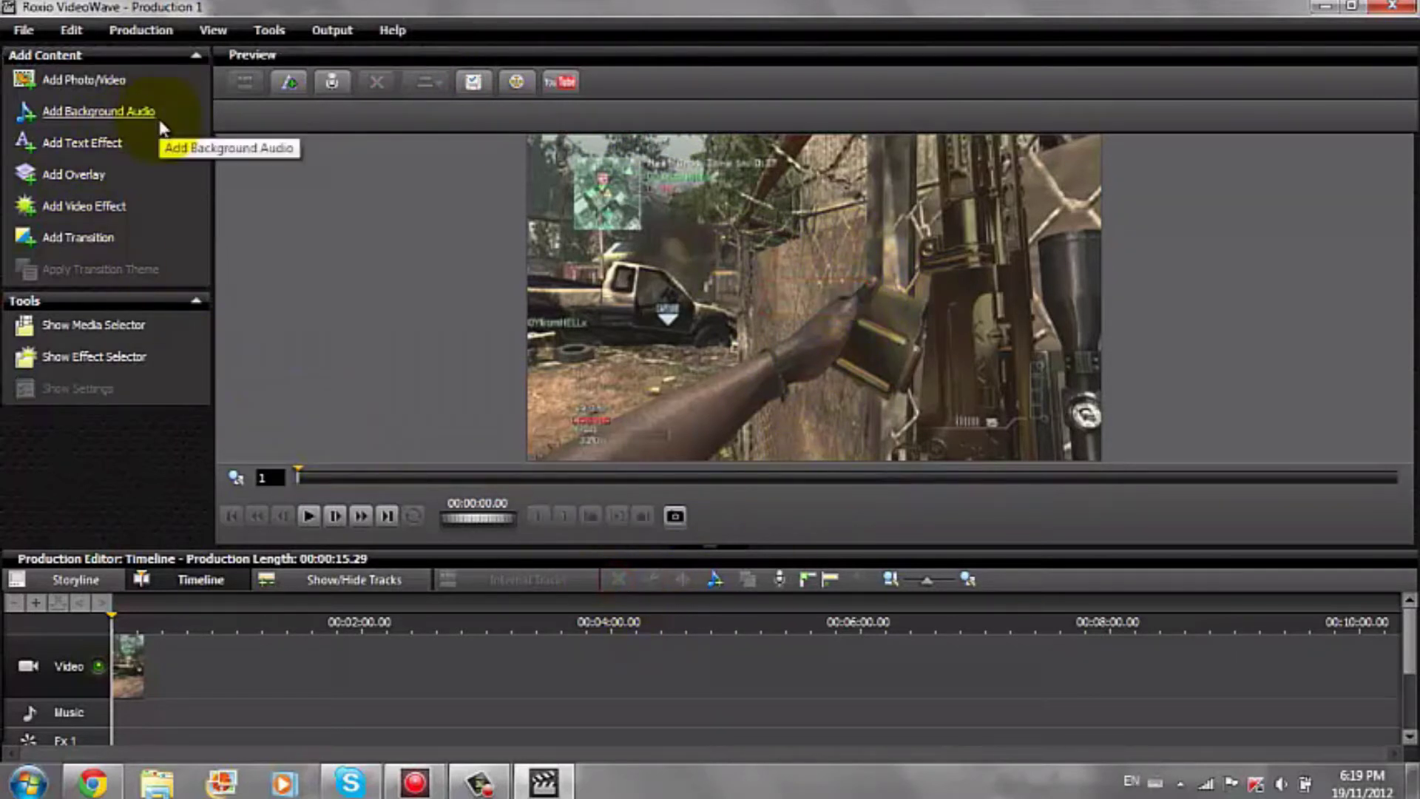
{"action": "left_click", "coordinate": [134, 114]}
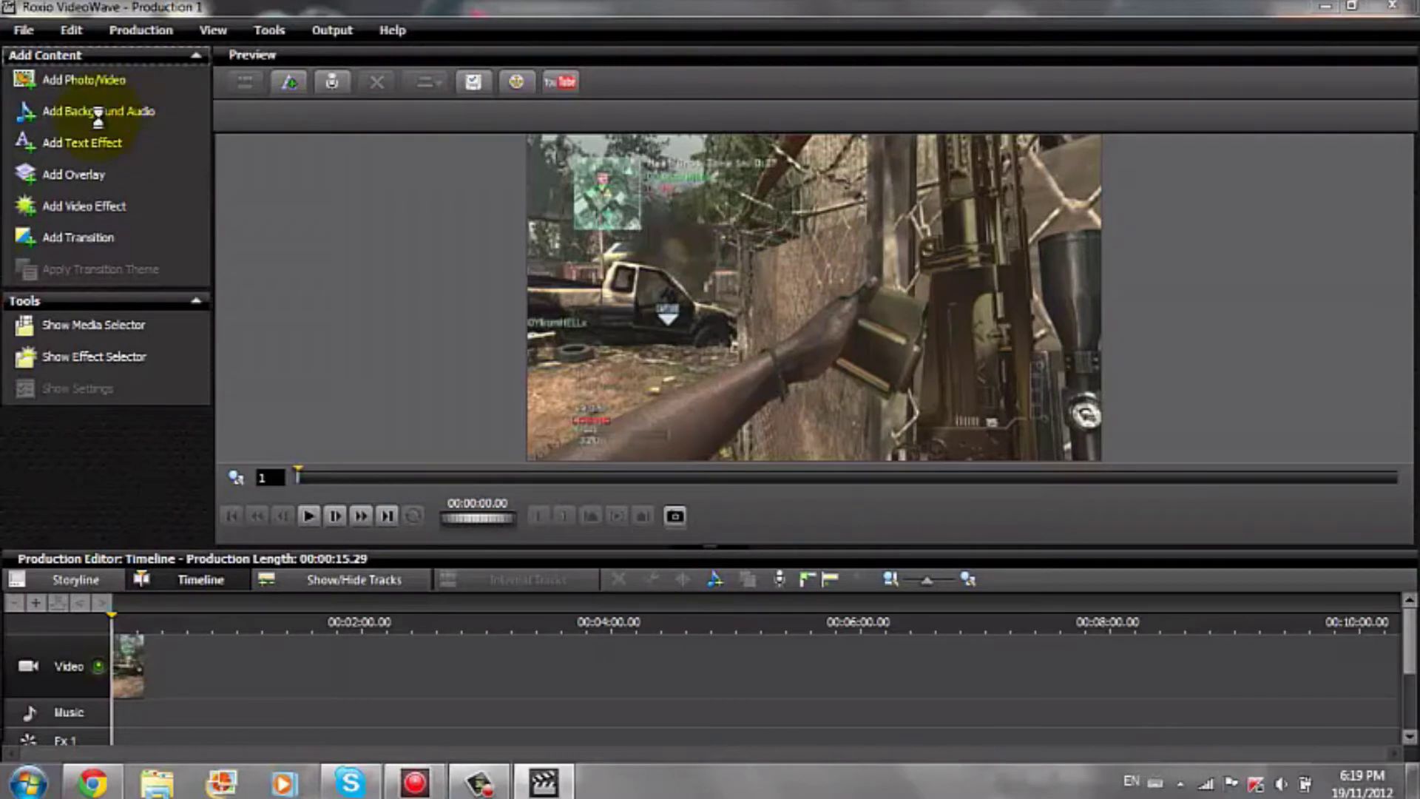
{"action": "scroll", "coordinate": [895, 341], "scroll_direction": "down", "scroll_amount": 3}
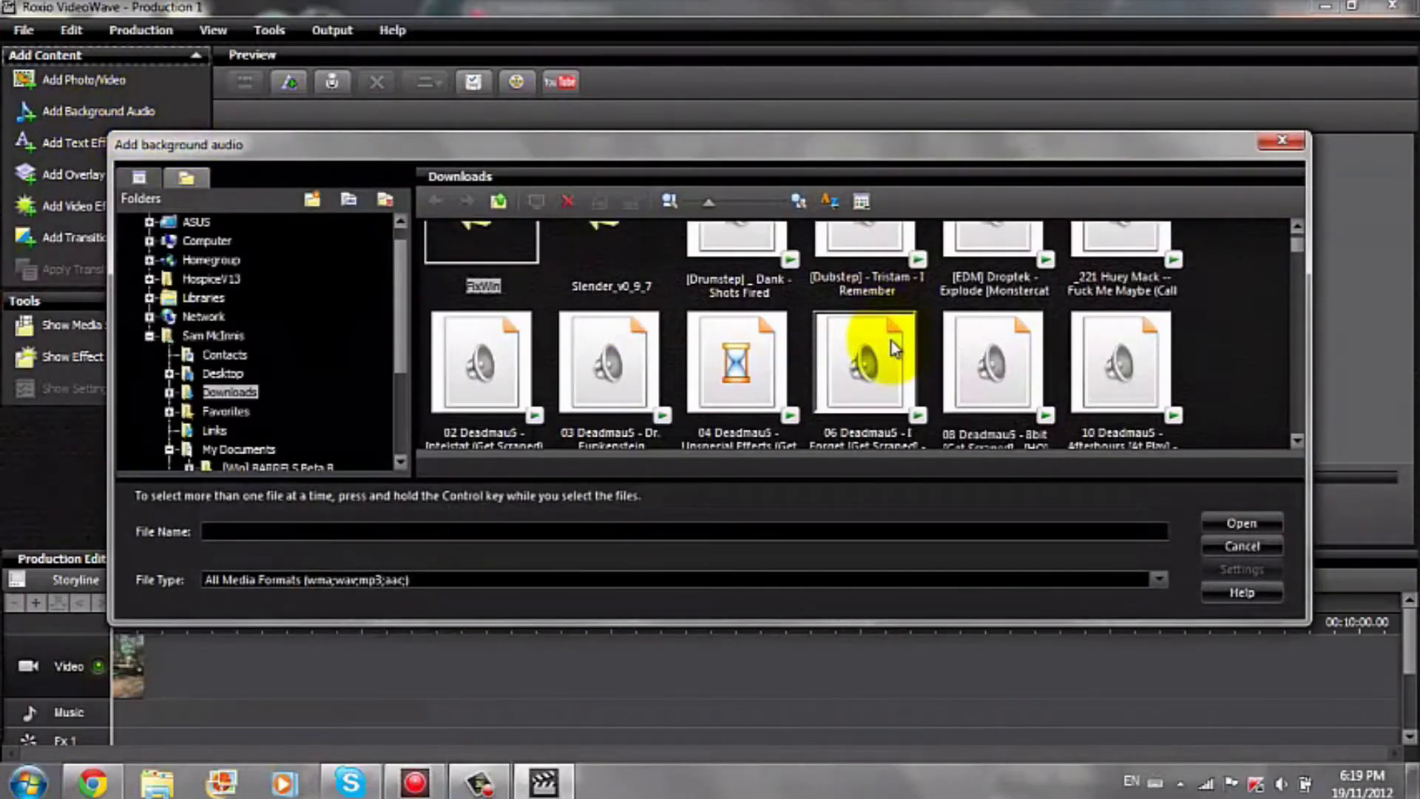
{"action": "scroll", "coordinate": [895, 342], "scroll_direction": "down", "scroll_amount": 6}
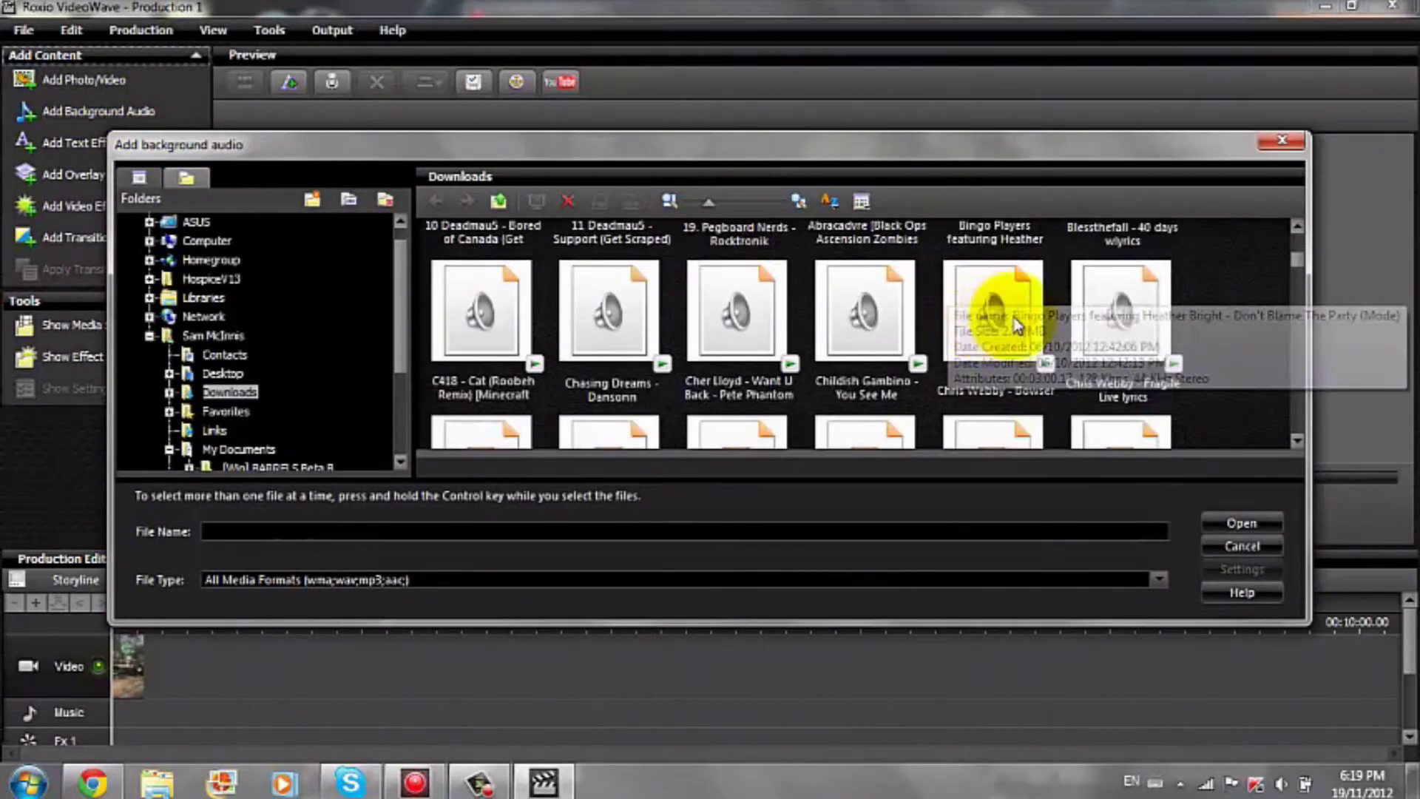
{"action": "scroll", "coordinate": [858, 318], "scroll_direction": "down", "scroll_amount": 3}
{"action": "scroll", "coordinate": [961, 326], "scroll_direction": "down", "scroll_amount": 1}
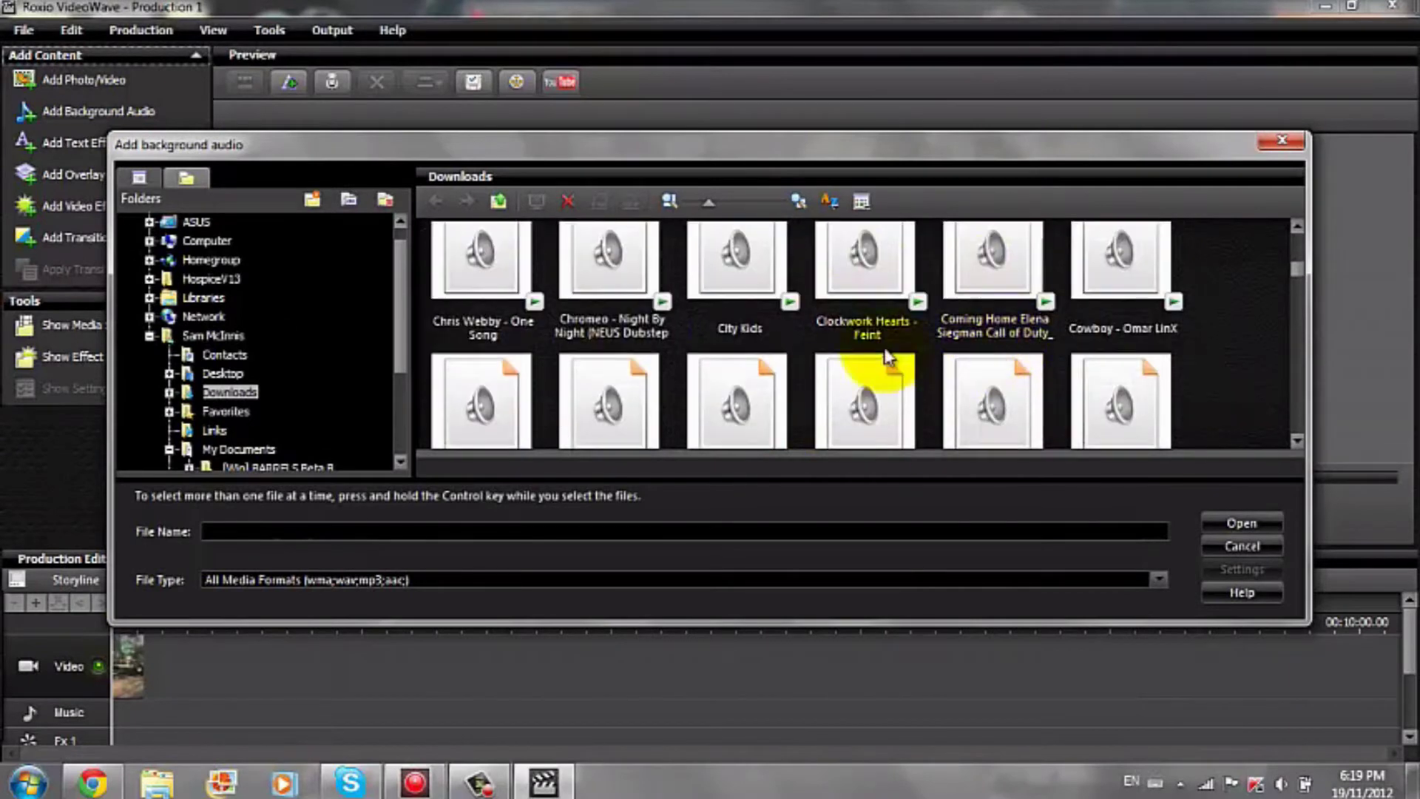
{"action": "scroll", "coordinate": [915, 342], "scroll_direction": "down", "scroll_amount": 3}
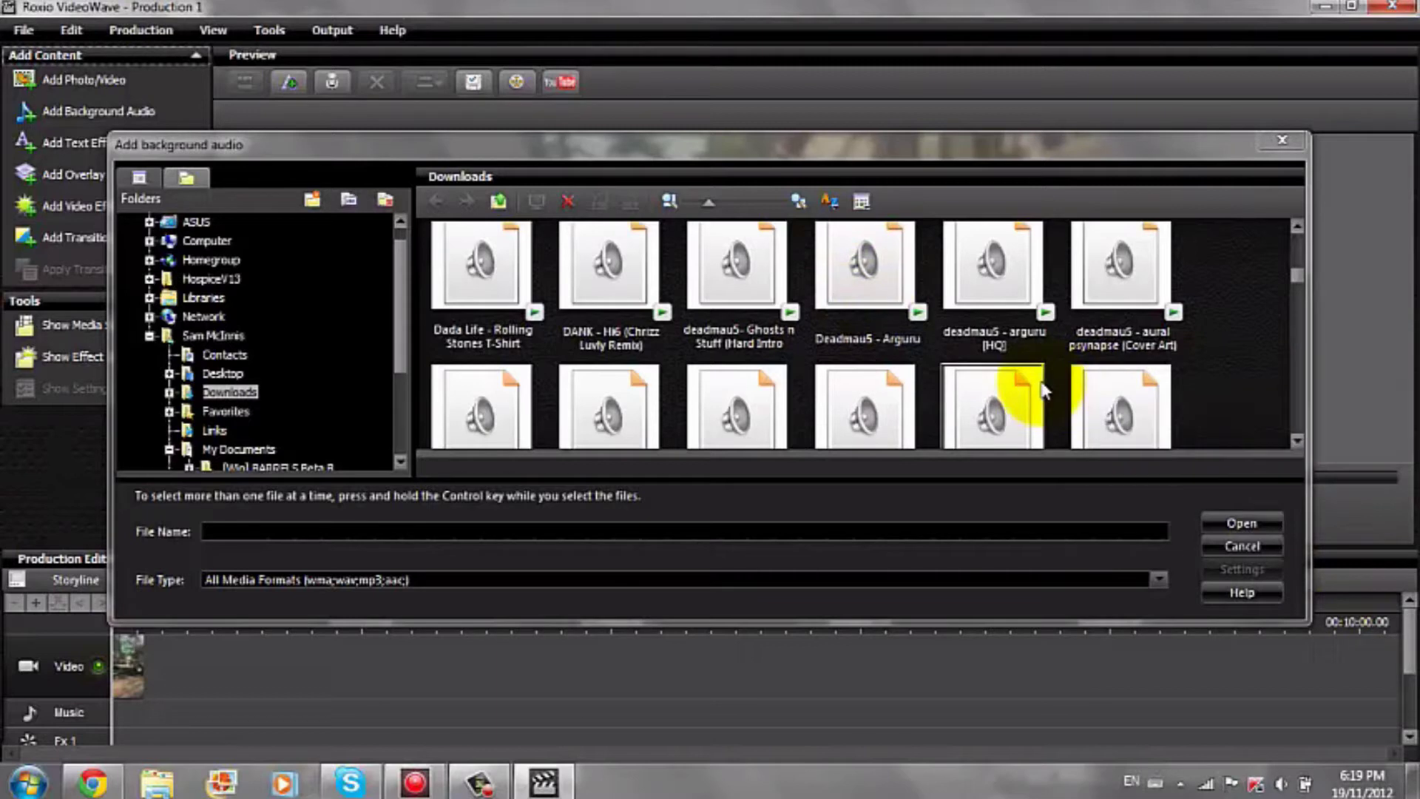
{"action": "scroll", "coordinate": [1297, 281], "scroll_direction": "down", "scroll_amount": 5}
{"action": "scroll", "coordinate": [961, 385], "scroll_direction": "down", "scroll_amount": 10}
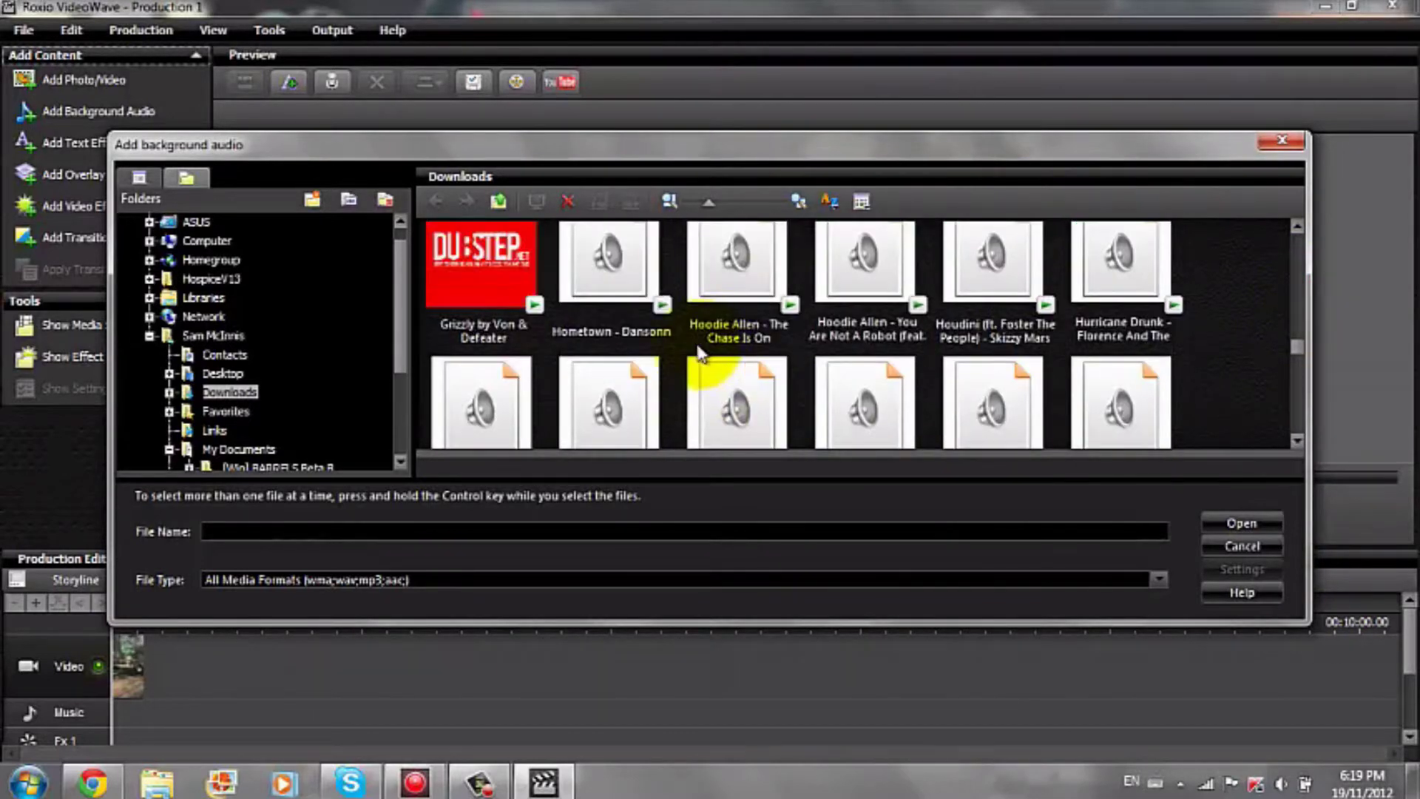
{"action": "double_click", "coordinate": [495, 259]}
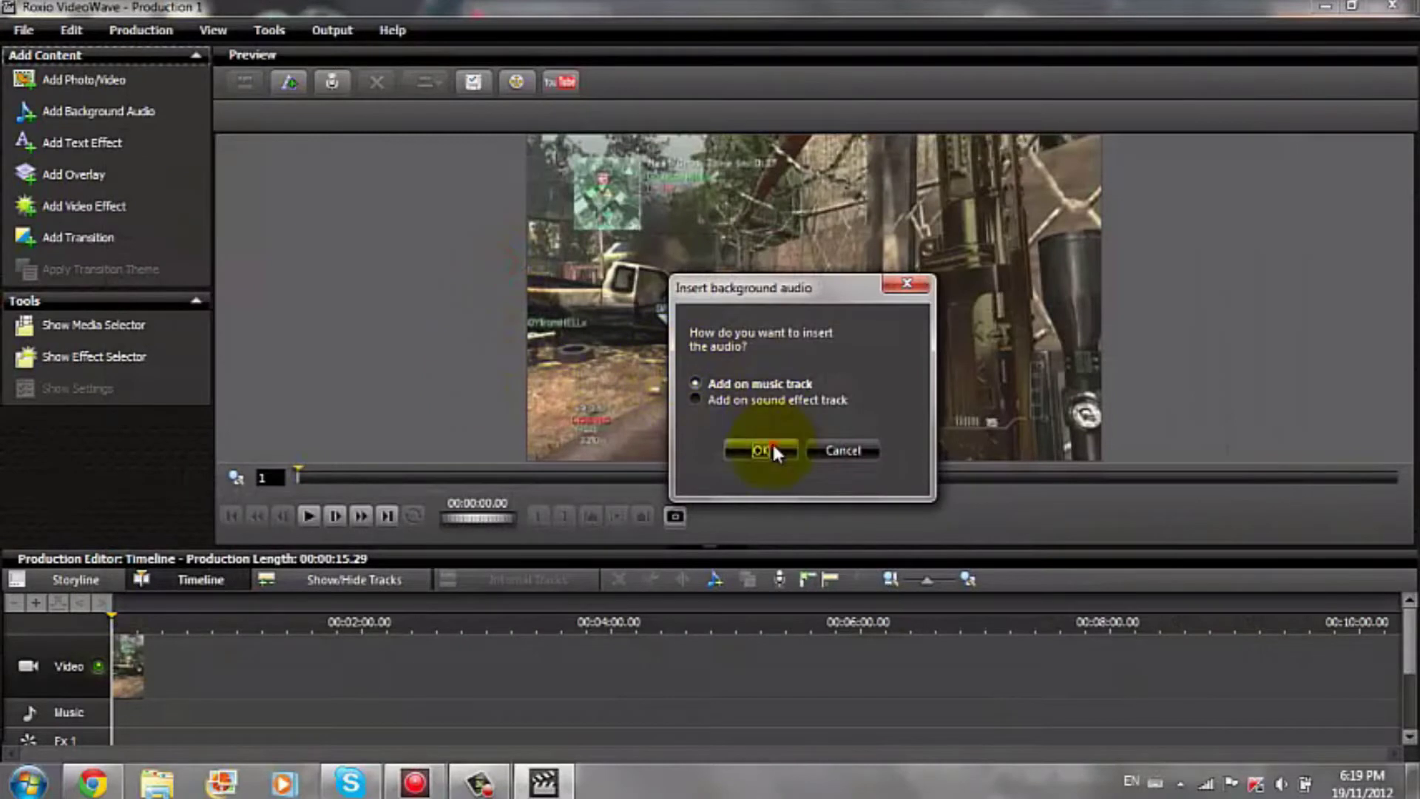
{"action": "left_click", "coordinate": [770, 450]}
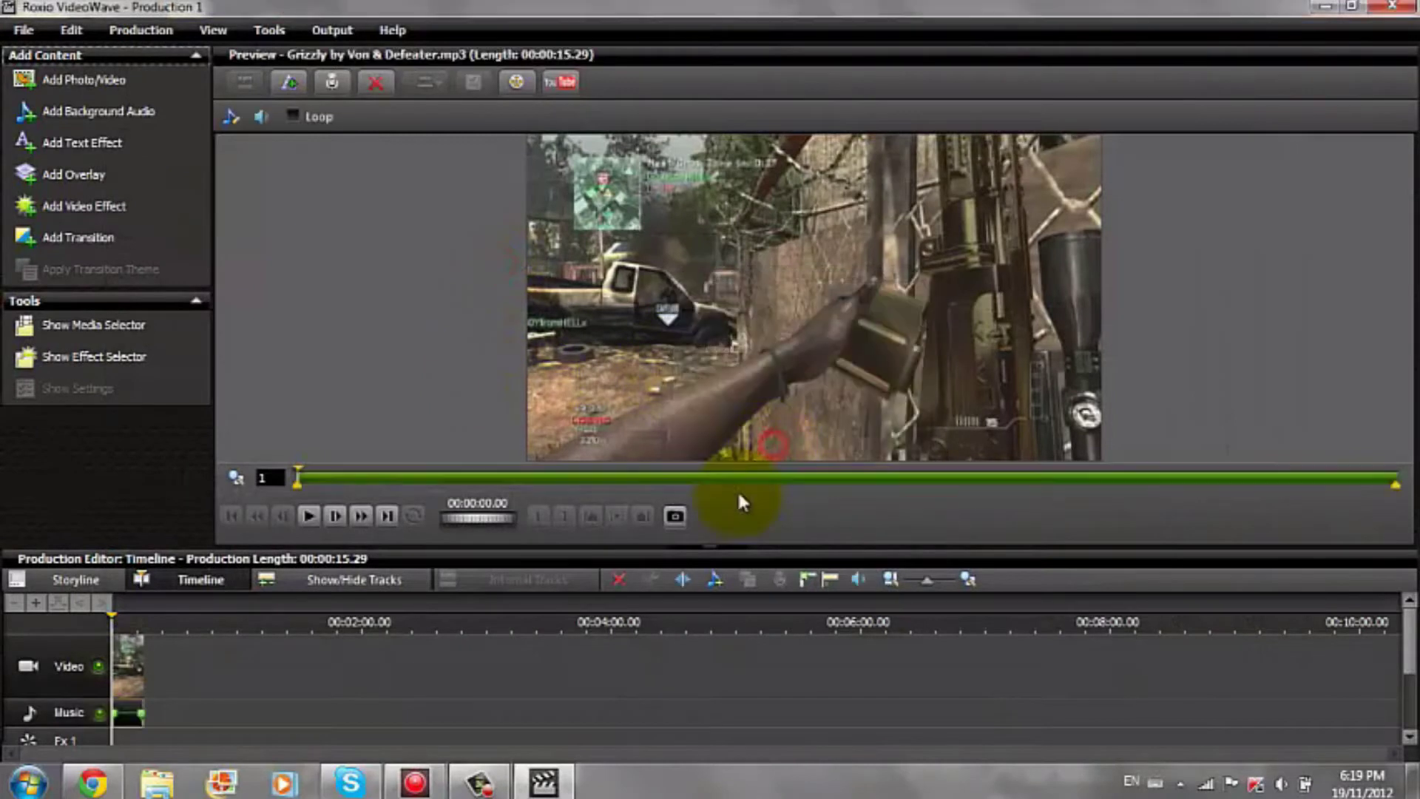
Select the gameplay clip, preview it, and check its volume settings
{"action": "left_click", "coordinate": [128, 670]}
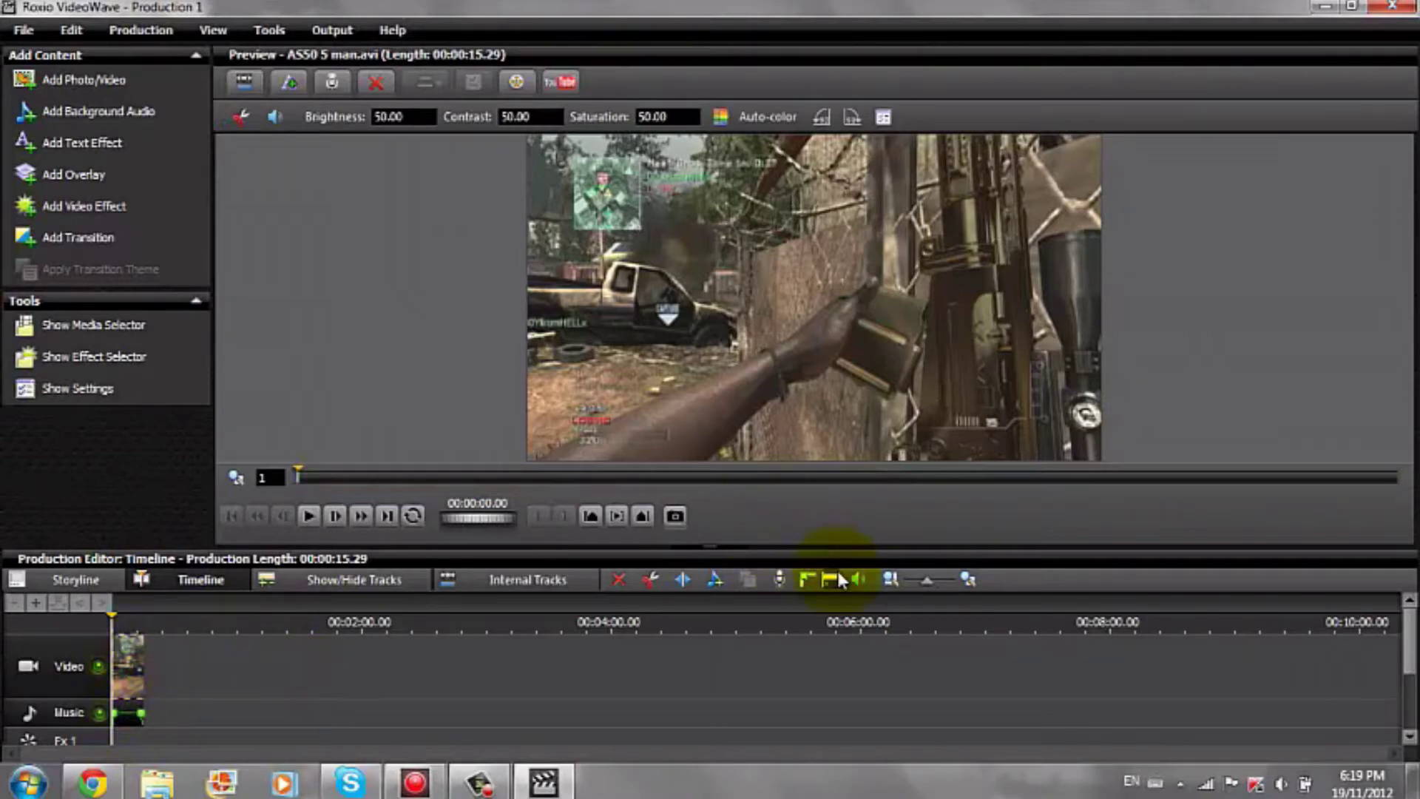
{"action": "left_click", "coordinate": [310, 516]}
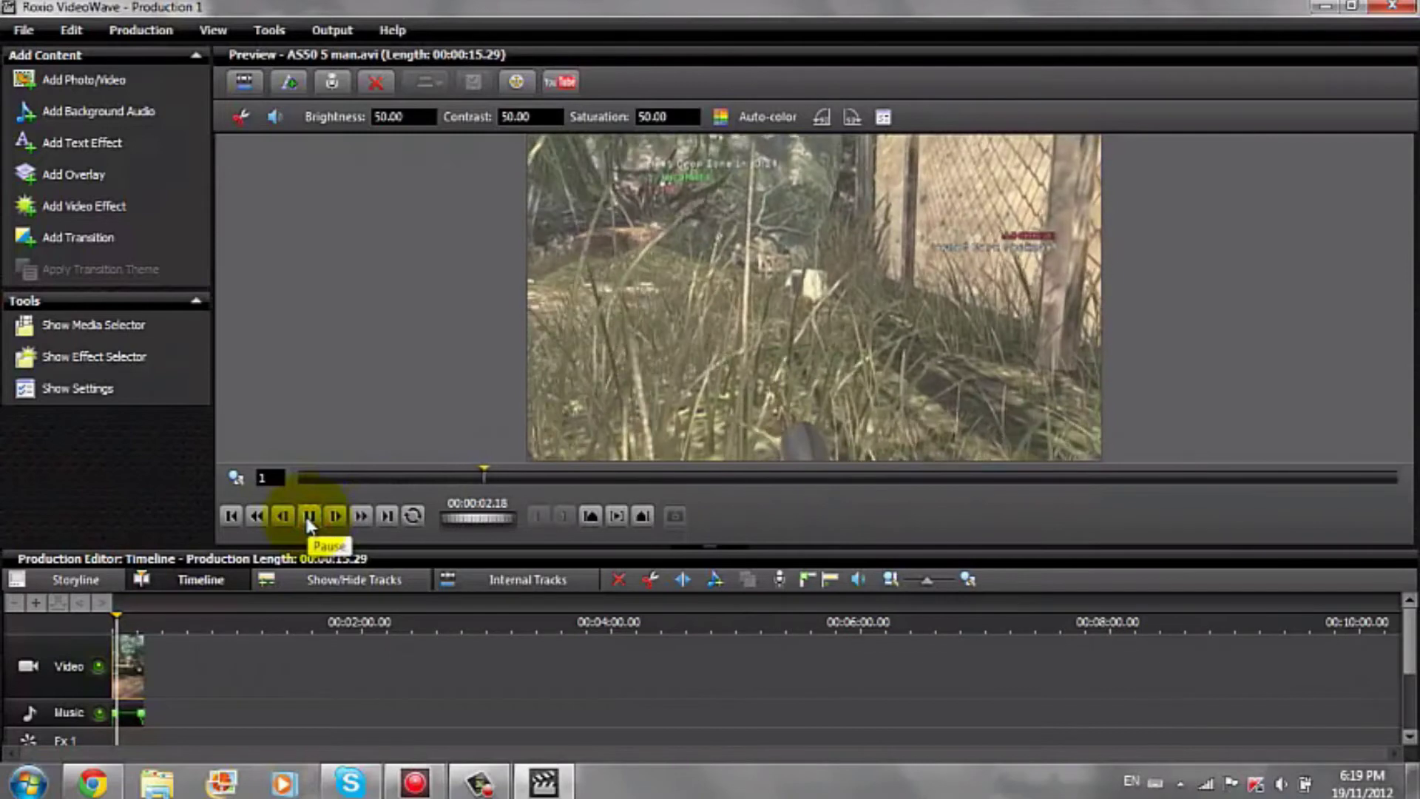
{"action": "left_click", "coordinate": [309, 515]}
{"action": "left_click", "coordinate": [229, 515]}
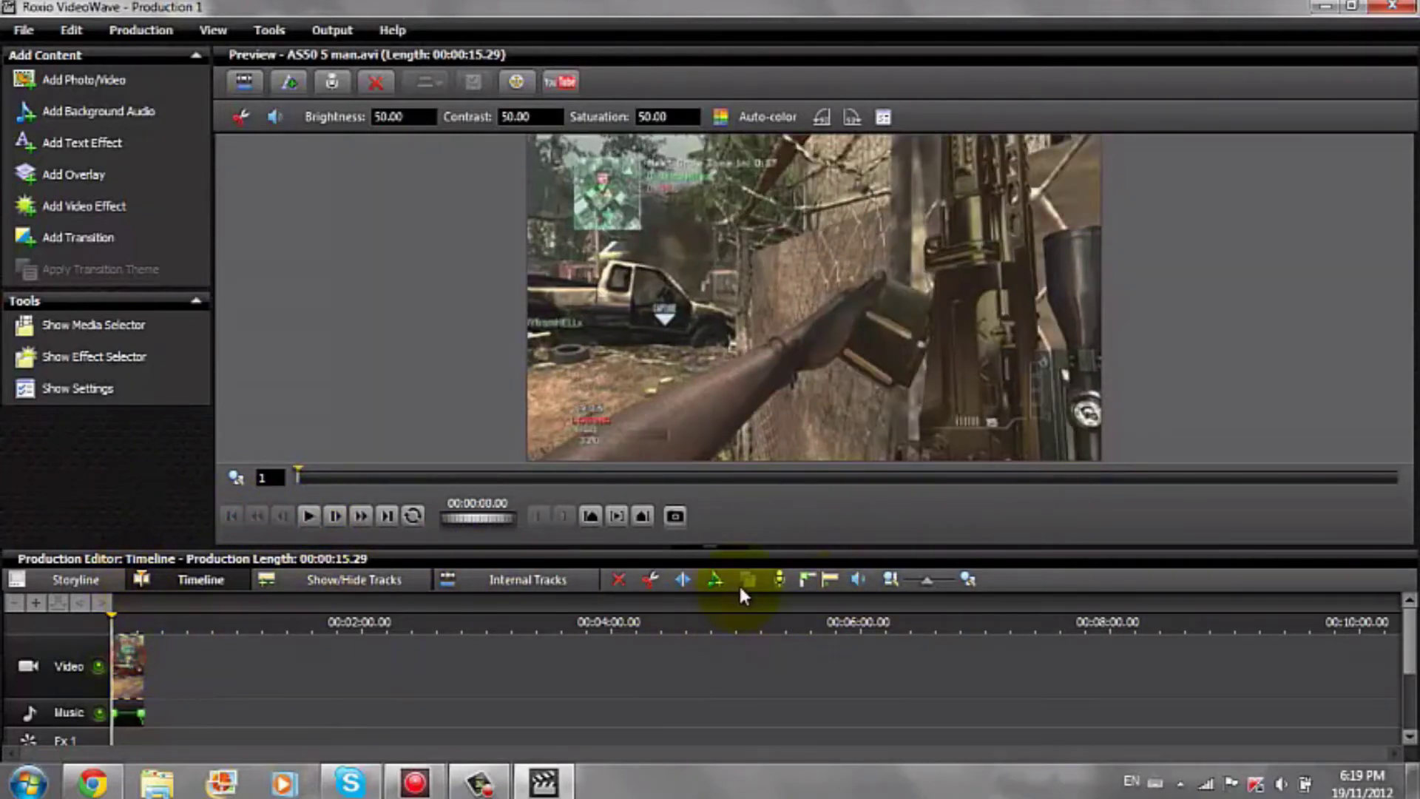
{"action": "left_click", "coordinate": [850, 576]}
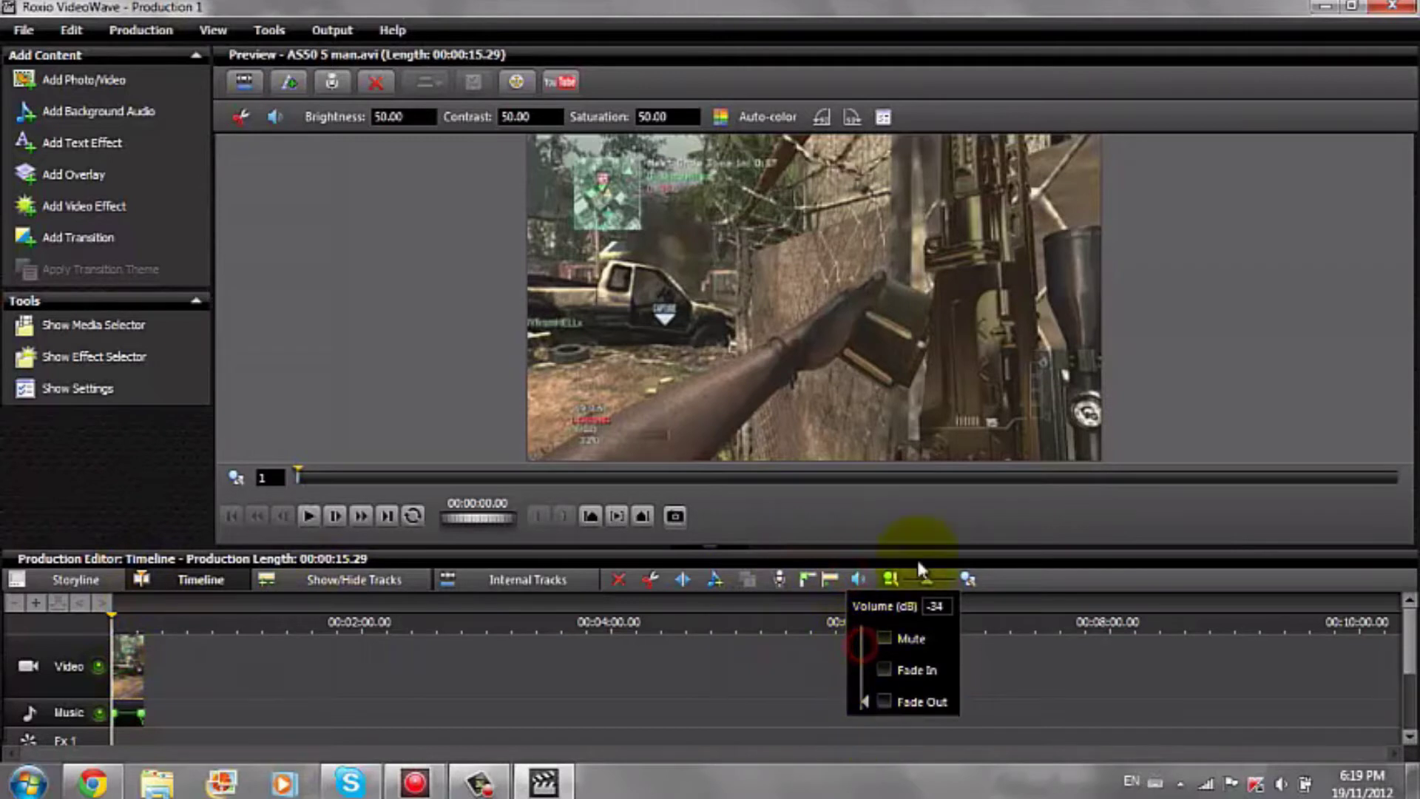
{"action": "left_click", "coordinate": [903, 509]}
Adjust the Grizzly music clip's volume level, then preview with the music and rewind
{"action": "left_click", "coordinate": [137, 714]}
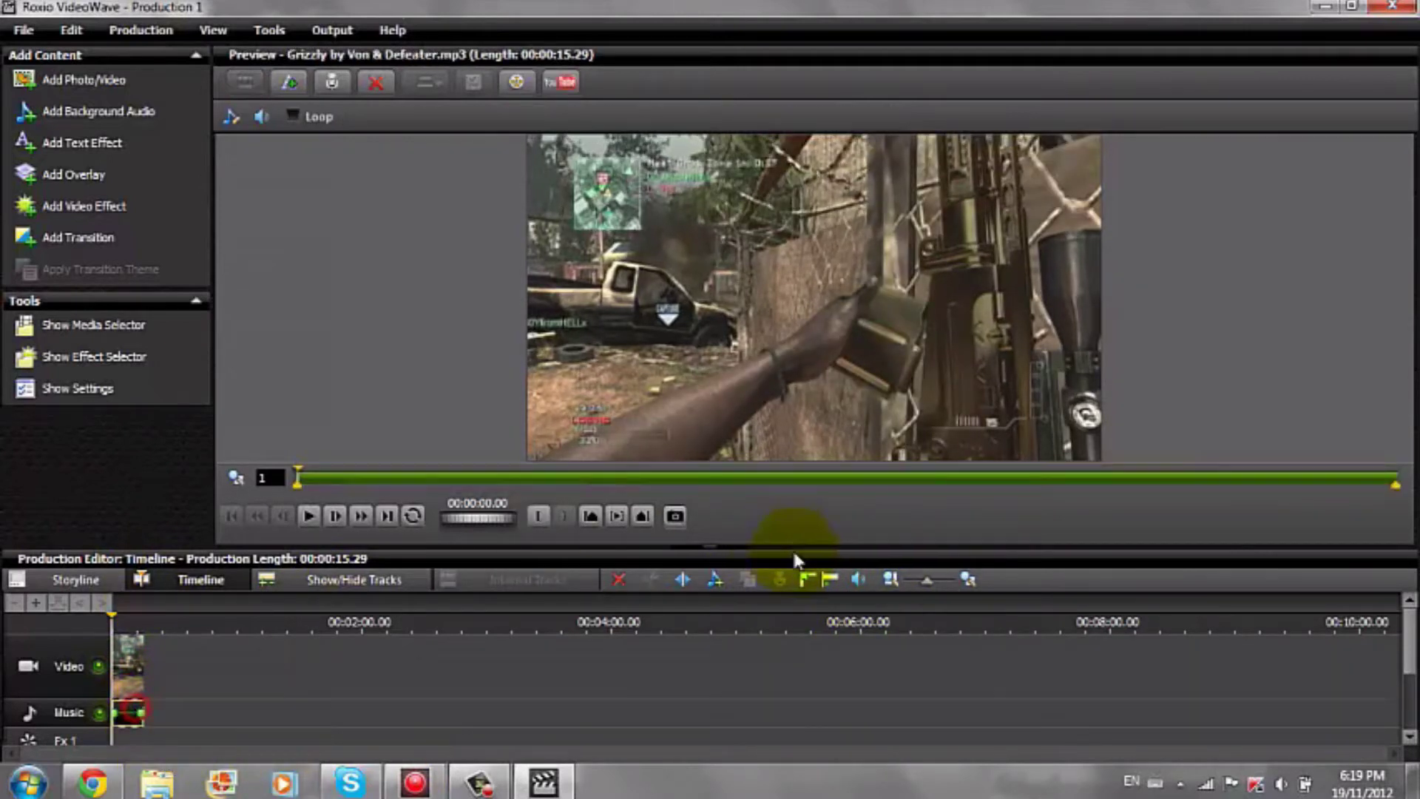
{"action": "left_click", "coordinate": [890, 579]}
{"action": "left_click", "coordinate": [856, 577]}
{"action": "left_click", "coordinate": [858, 640]}
{"action": "left_click", "coordinate": [848, 525]}
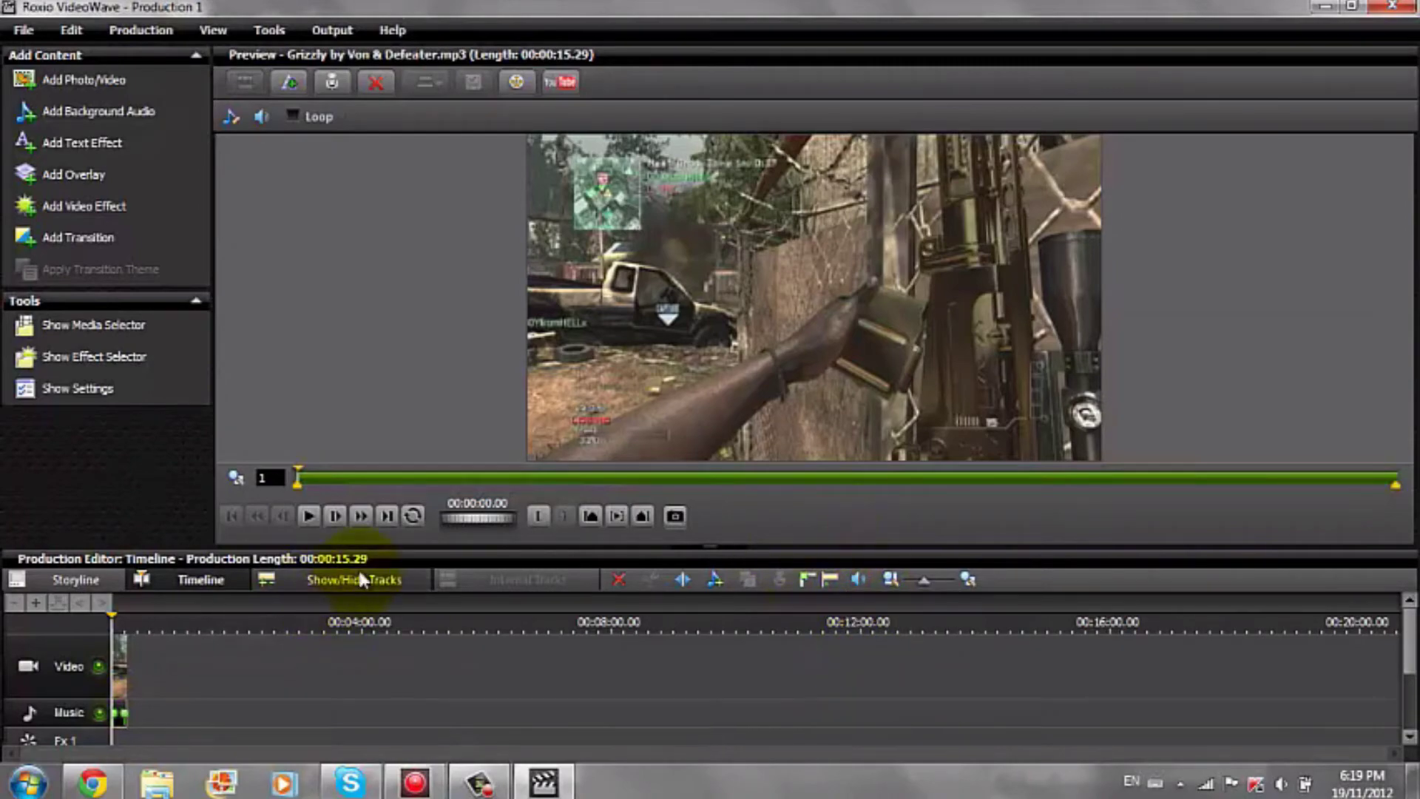
{"action": "left_click", "coordinate": [309, 515]}
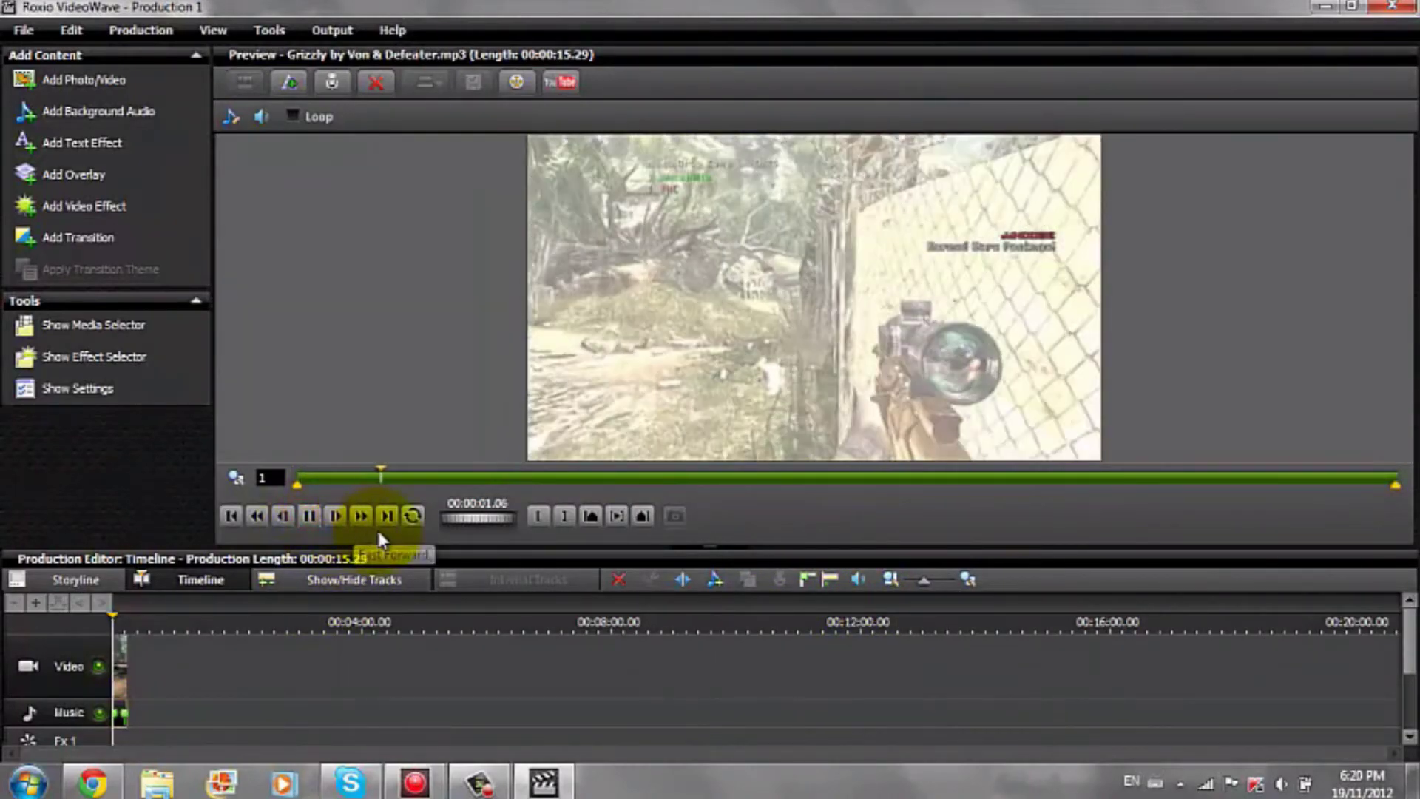
{"action": "left_click", "coordinate": [310, 517]}
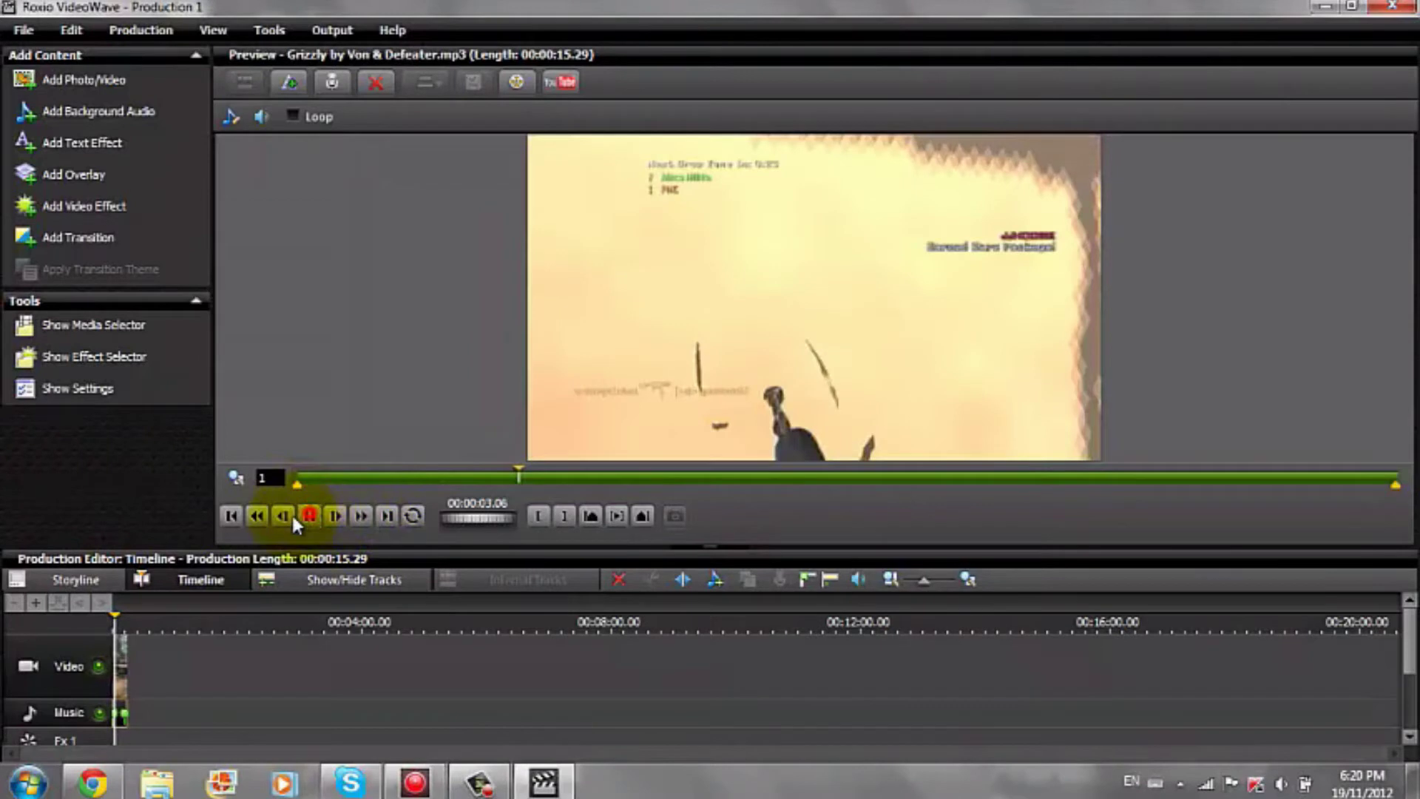
{"action": "left_click", "coordinate": [230, 516]}
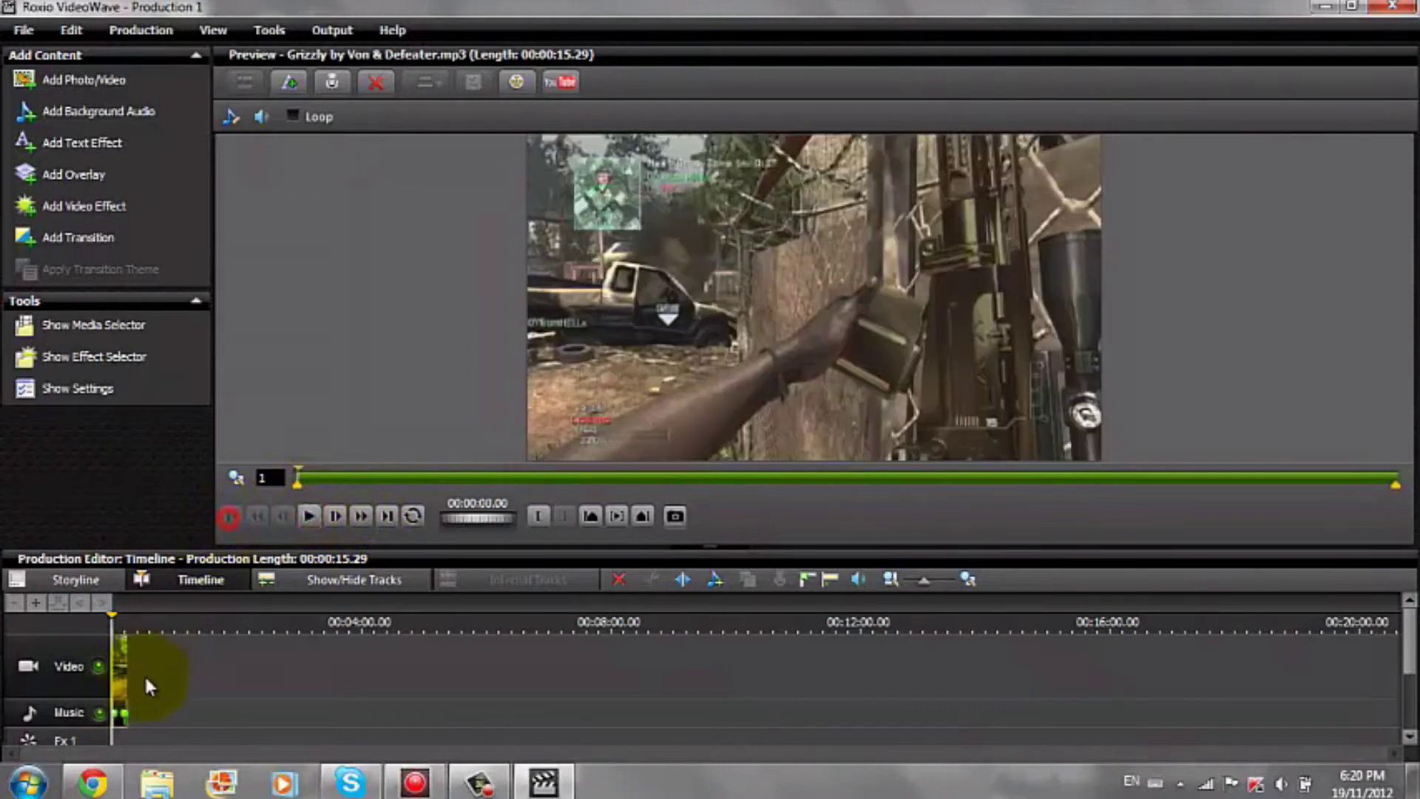
Choose the finger-pointing image from the Pictures library to add to the production
{"action": "left_click", "coordinate": [270, 687]}
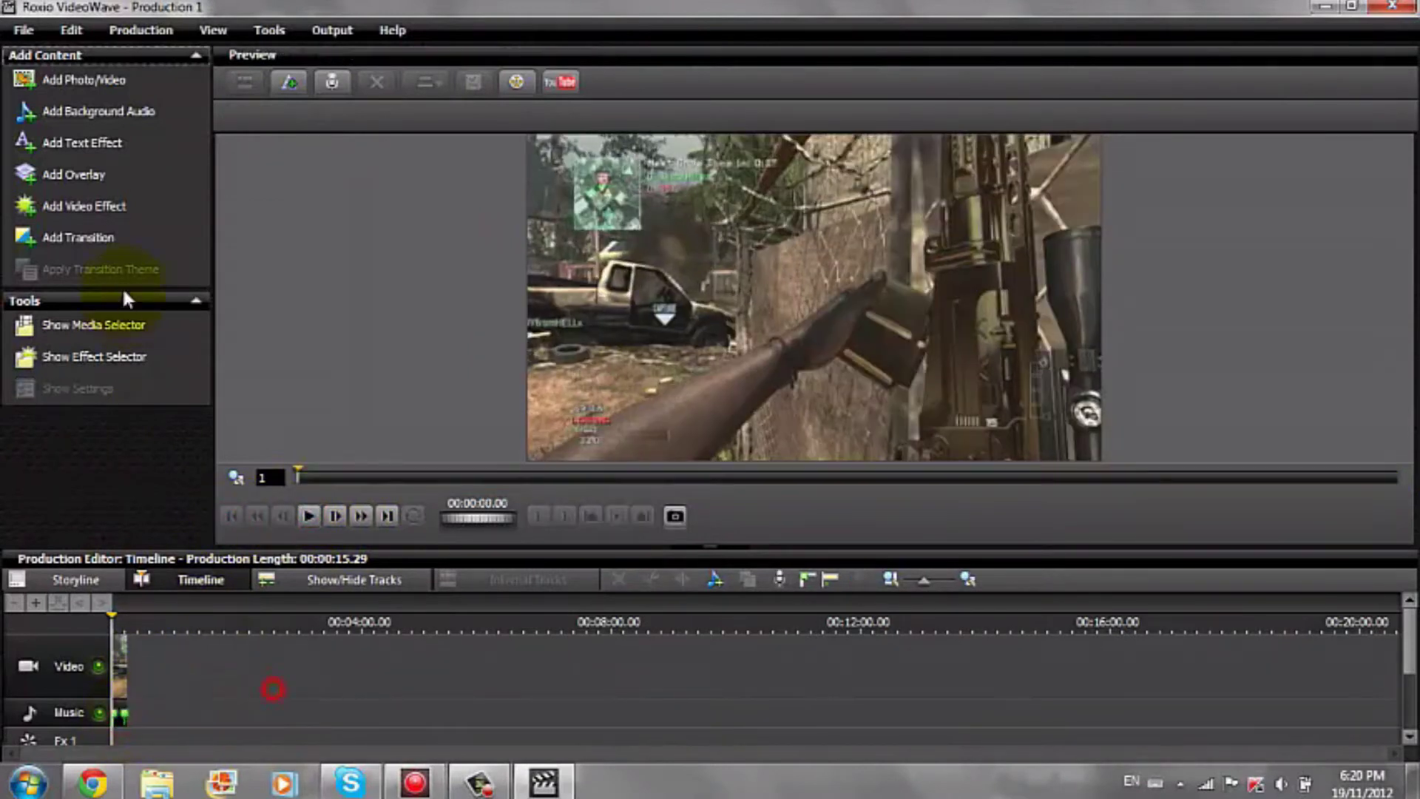
{"action": "left_click", "coordinate": [114, 81]}
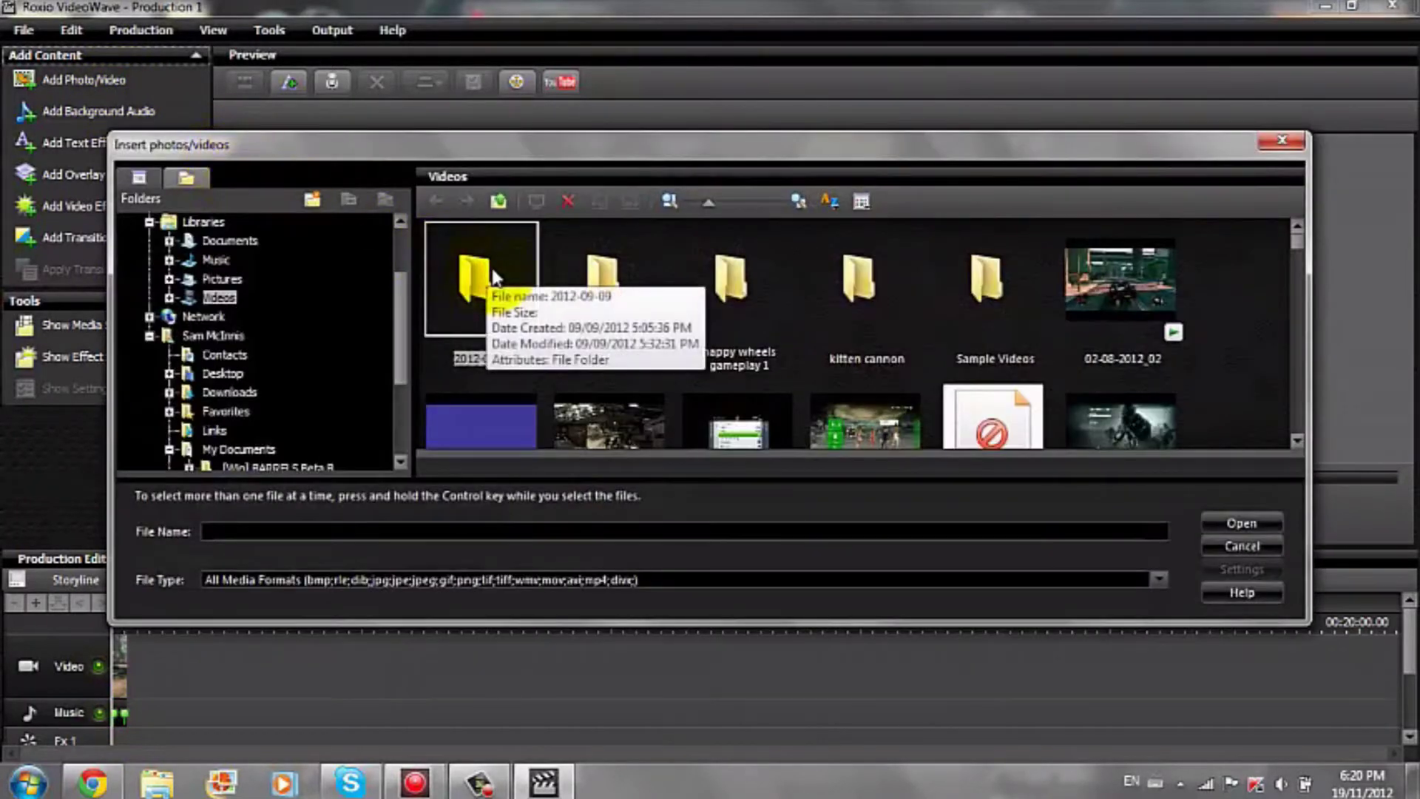
{"action": "scroll", "coordinate": [245, 260], "scroll_direction": "down", "scroll_amount": 5}
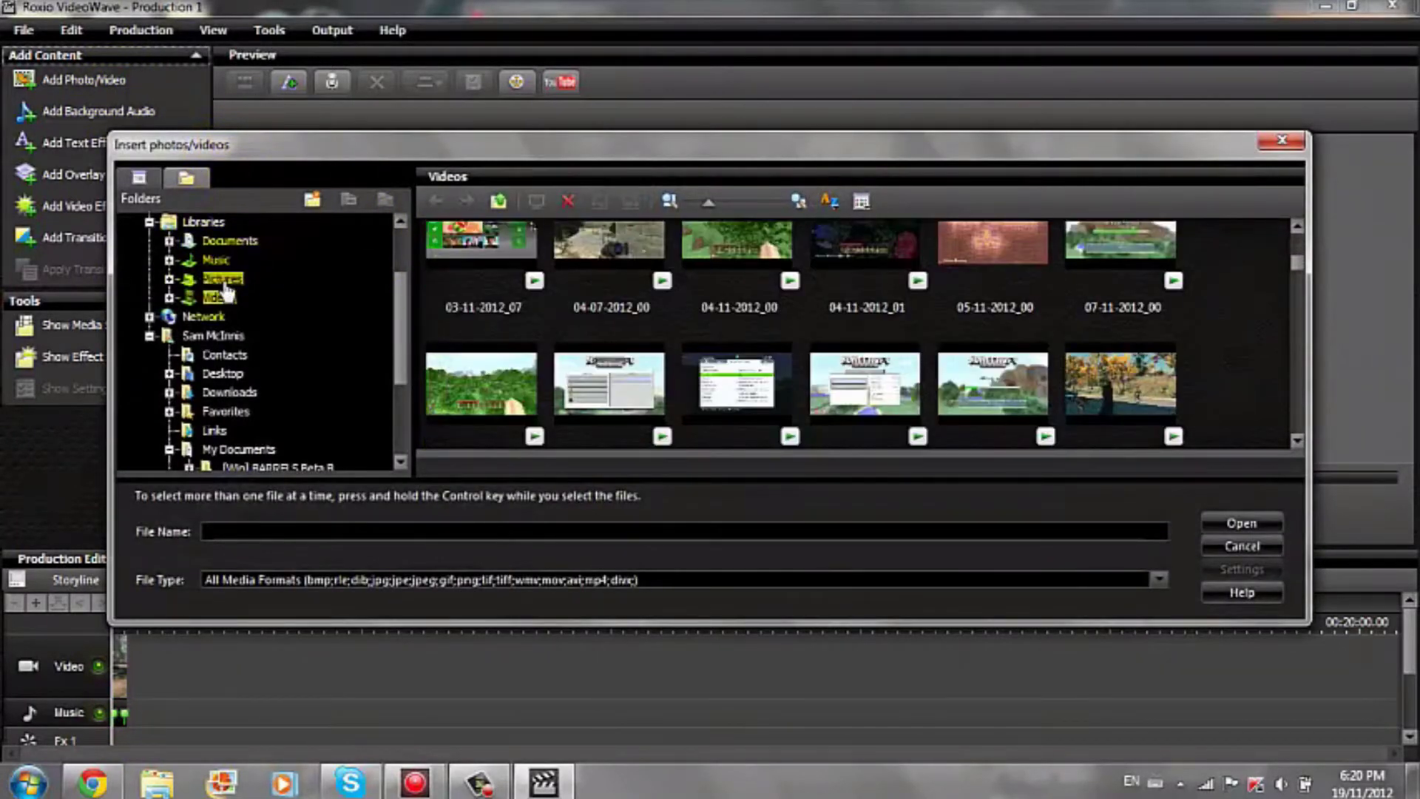
{"action": "left_click", "coordinate": [235, 279]}
{"action": "left_click_drag", "start_coordinate": [1299, 266], "coordinate": [1297, 282]}
{"action": "double_click", "coordinate": [642, 377]}
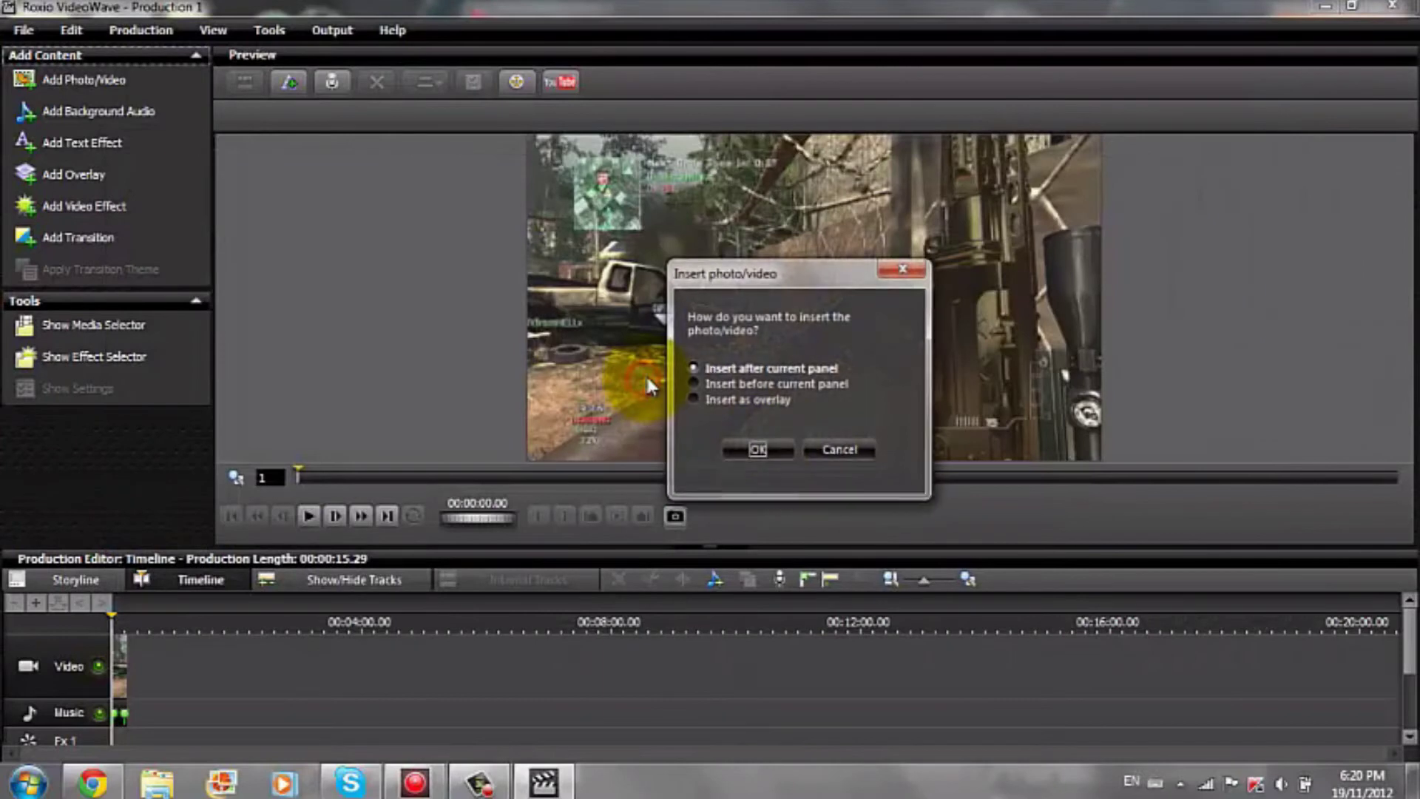
Insert the hand image as an overlay, shrink it, and move it near the preview centre
{"action": "left_click", "coordinate": [767, 401]}
{"action": "left_click", "coordinate": [766, 451]}
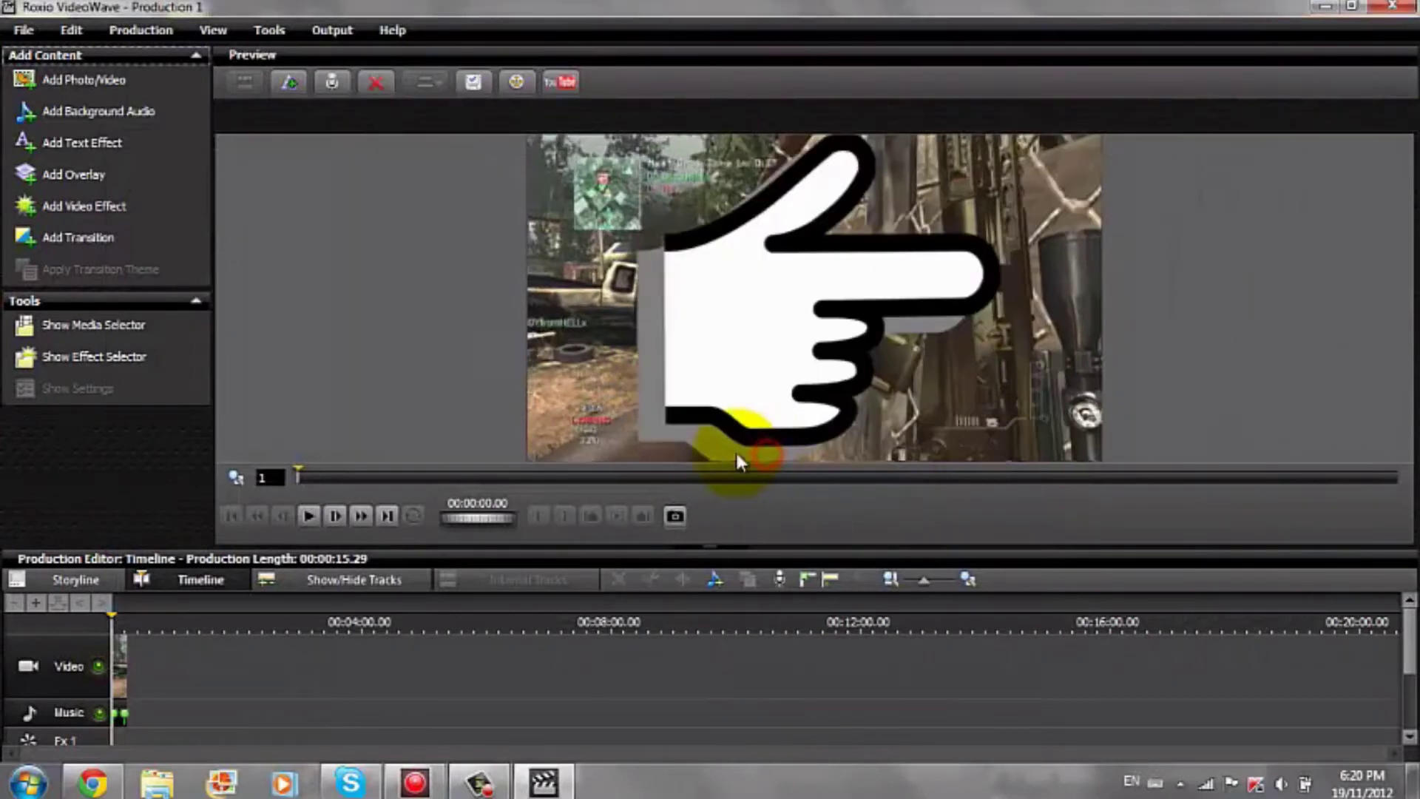
{"action": "left_click_drag", "start_coordinate": [990, 139], "coordinate": [869, 293]}
{"action": "left_click_drag", "start_coordinate": [807, 246], "coordinate": [843, 284]}
{"action": "left_click", "coordinate": [596, 356]}
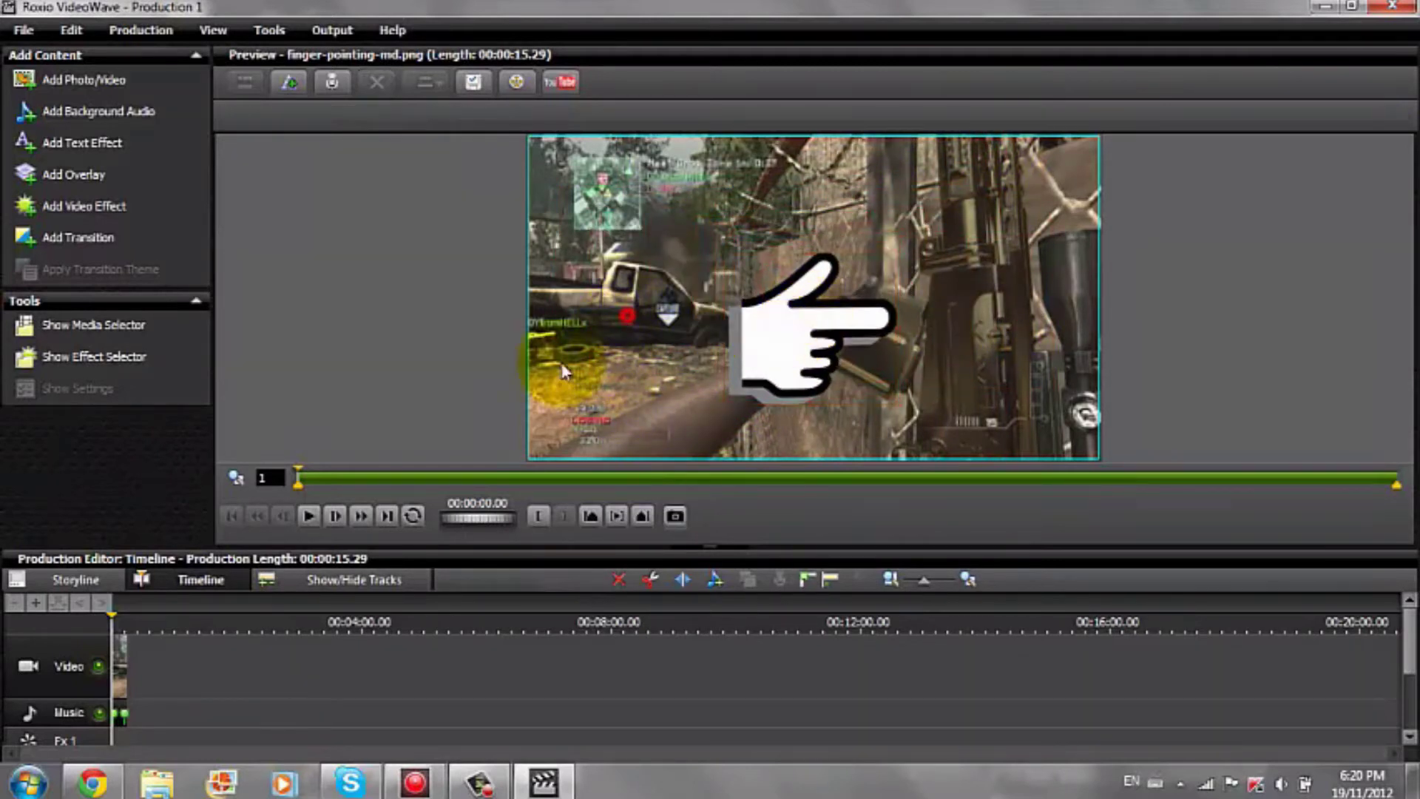
{"action": "left_click", "coordinate": [754, 324]}
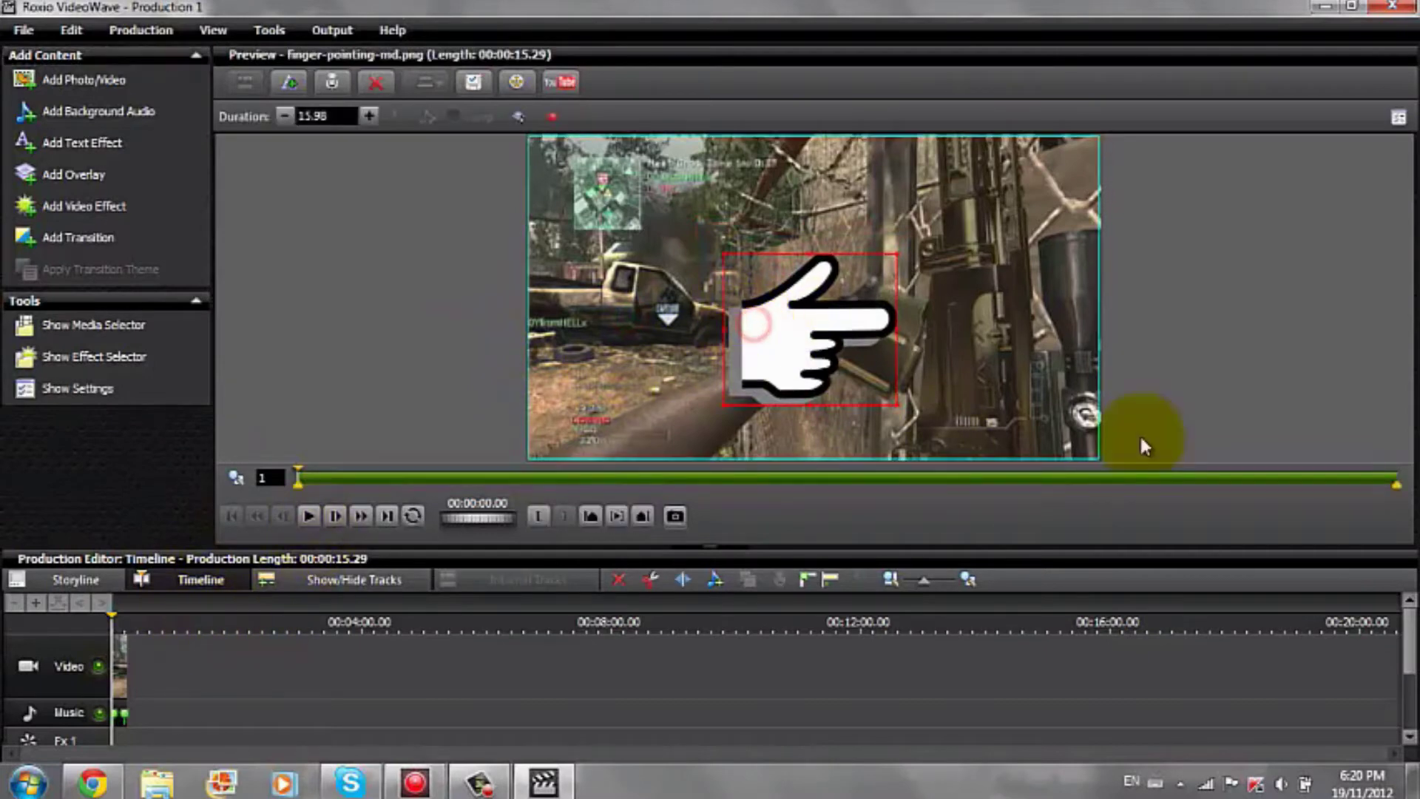
Shorten the hand overlay to 4.47 seconds with Fade In and Out, then preview it
{"action": "mouse_move", "coordinate": [1396, 484]}
{"action": "left_mouse_down"}
{"action": "mouse_move", "coordinate": [693, 482]}
{"action": "mouse_move", "coordinate": [1300, 447]}
{"action": "mouse_move", "coordinate": [1033, 489]}
{"action": "mouse_move", "coordinate": [602, 476]}
{"action": "left_mouse_up"}
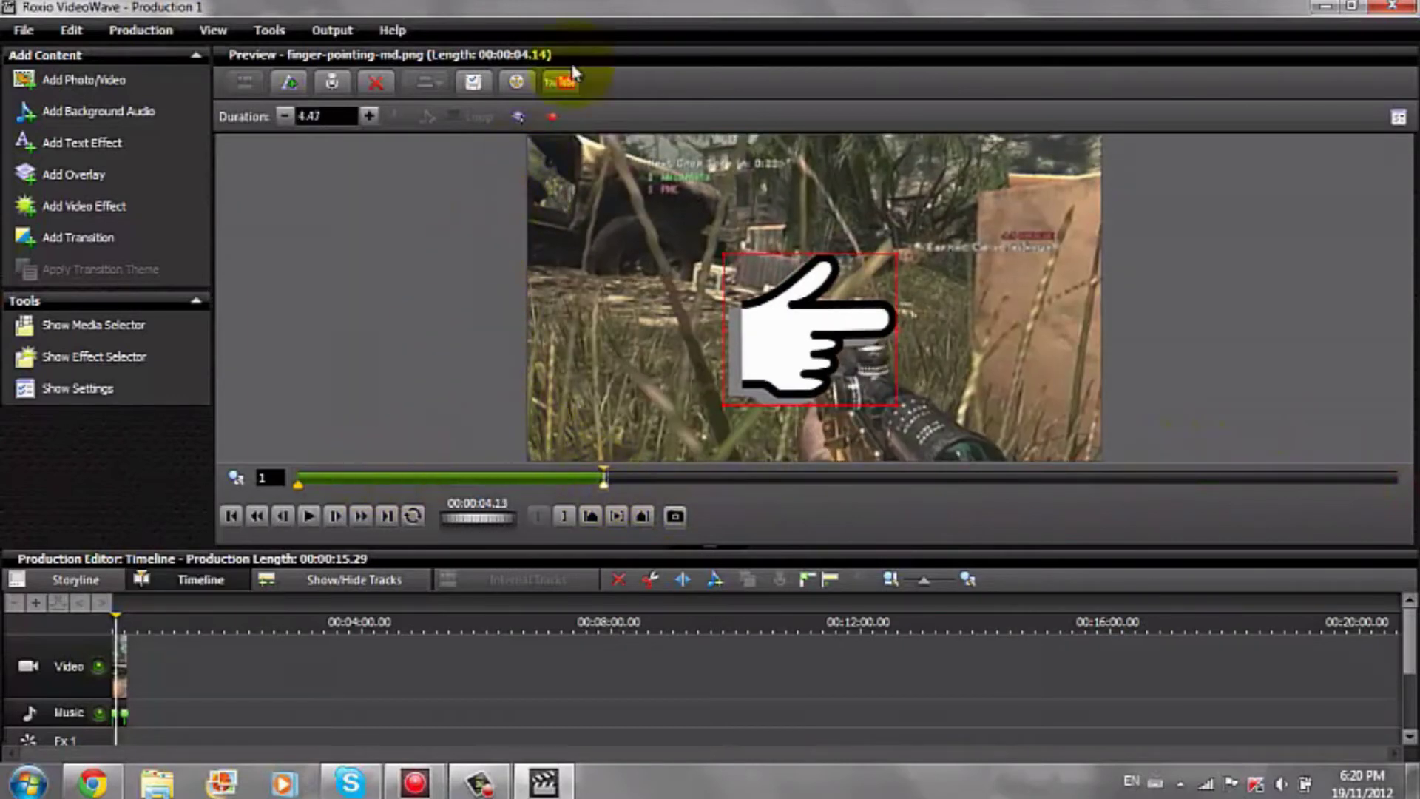
{"action": "left_click", "coordinate": [551, 112]}
{"action": "left_click", "coordinate": [621, 189]}
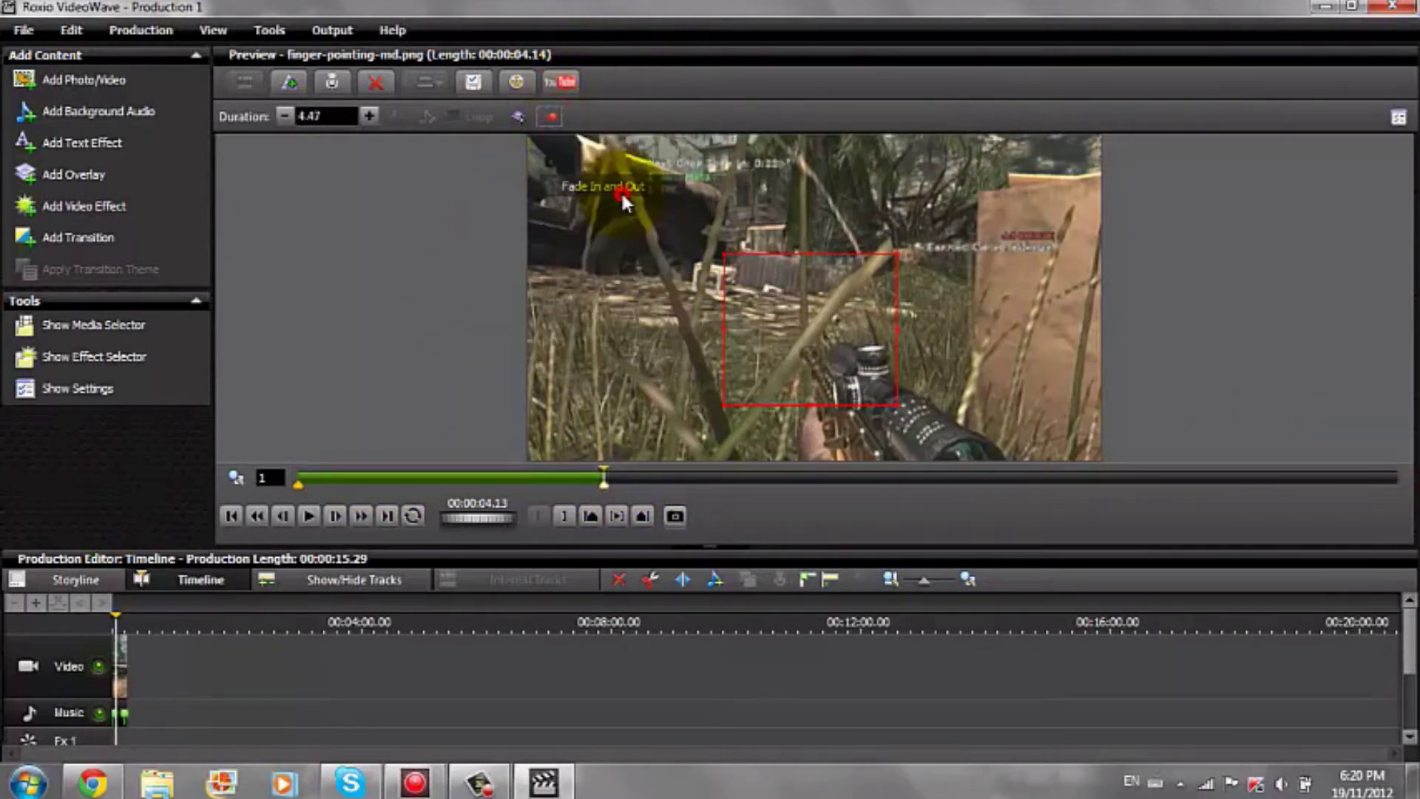
{"action": "left_click", "coordinate": [236, 514]}
{"action": "left_click", "coordinate": [306, 513]}
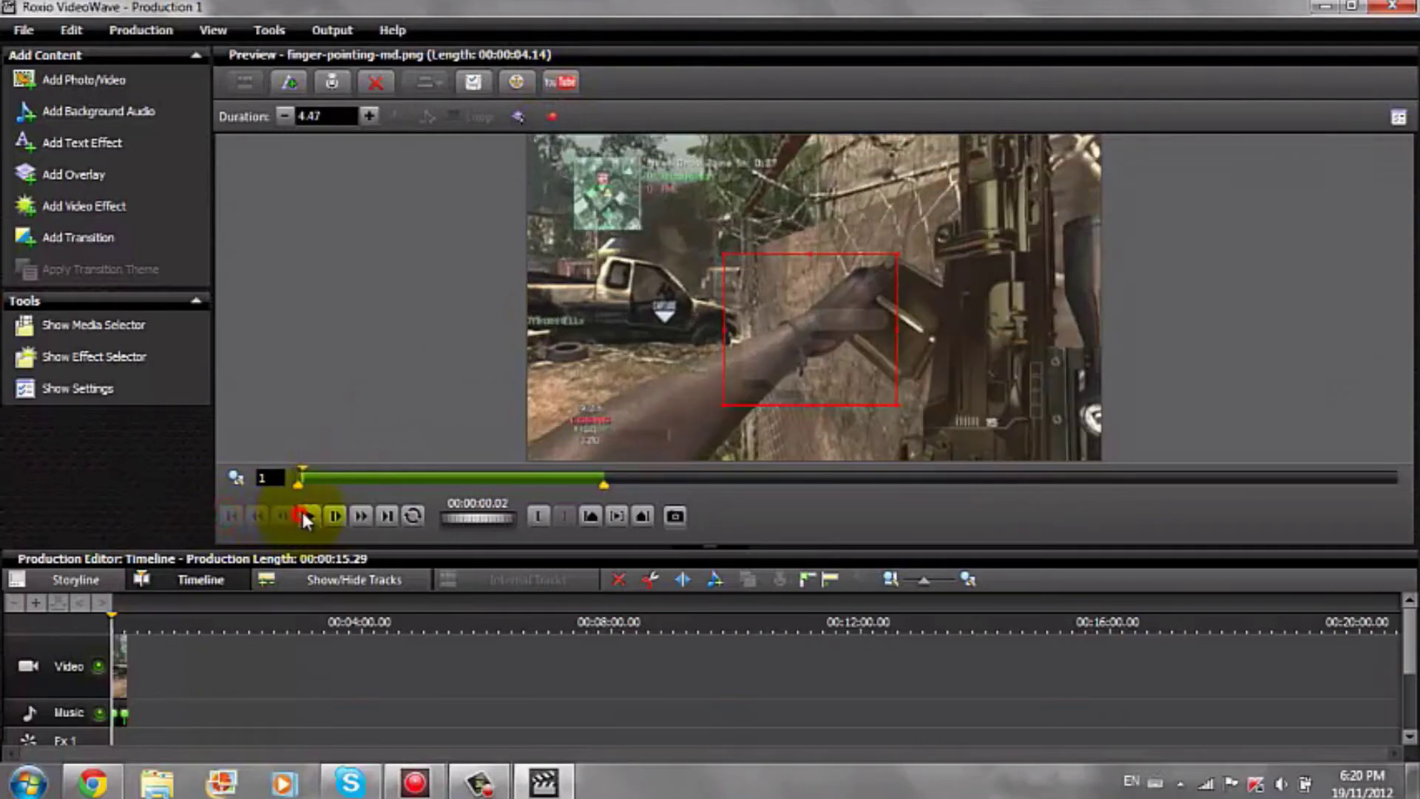
{"action": "left_click", "coordinate": [669, 315]}
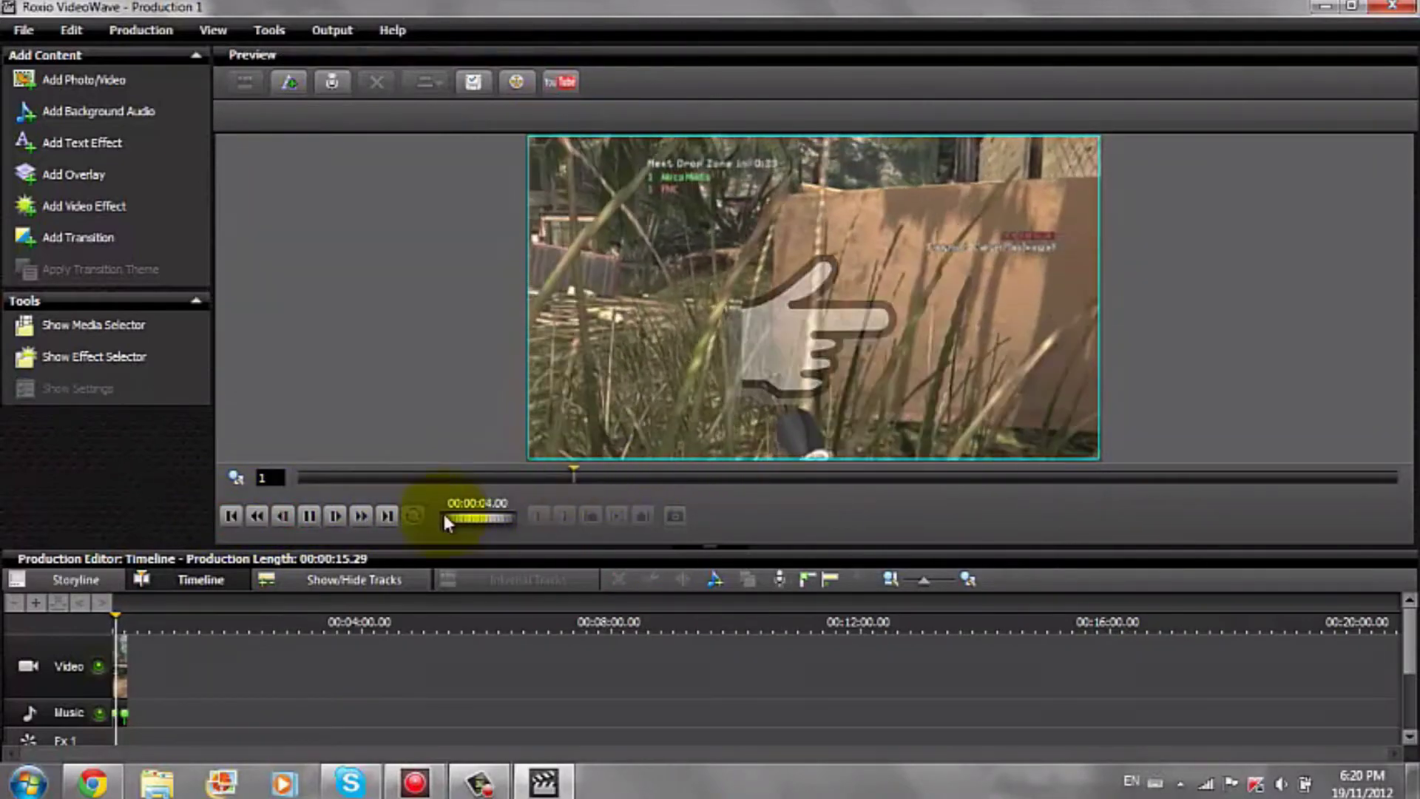
{"action": "left_click", "coordinate": [309, 515]}
{"action": "left_click", "coordinate": [227, 513]}
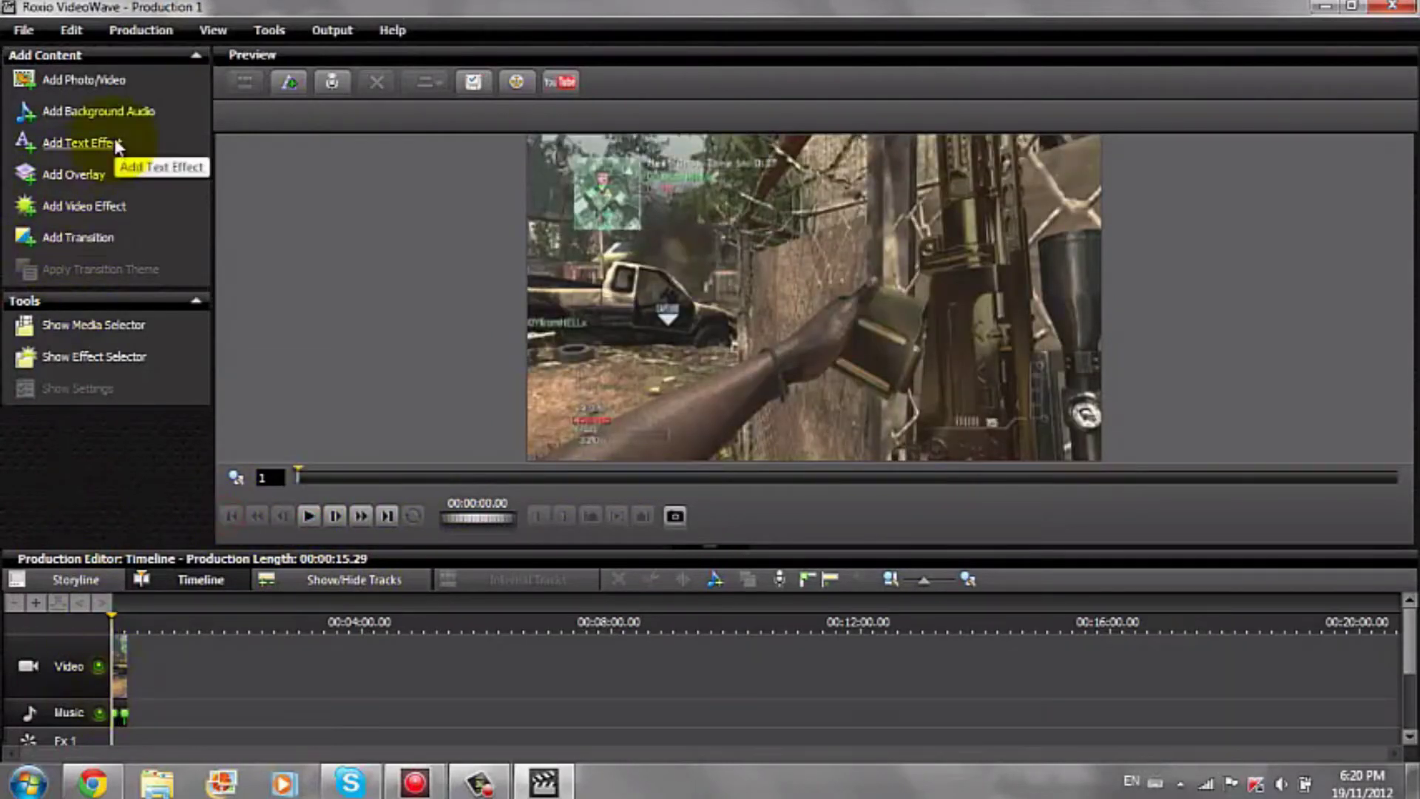
Add the Blur frame overlay to the gameplay clip
{"action": "left_click", "coordinate": [89, 175]}
{"action": "scroll", "coordinate": [732, 374], "scroll_direction": "down", "scroll_amount": 5}
{"action": "scroll", "coordinate": [695, 329], "scroll_direction": "up", "scroll_amount": 1}
{"action": "scroll", "coordinate": [702, 332], "scroll_direction": "down", "scroll_amount": 2}
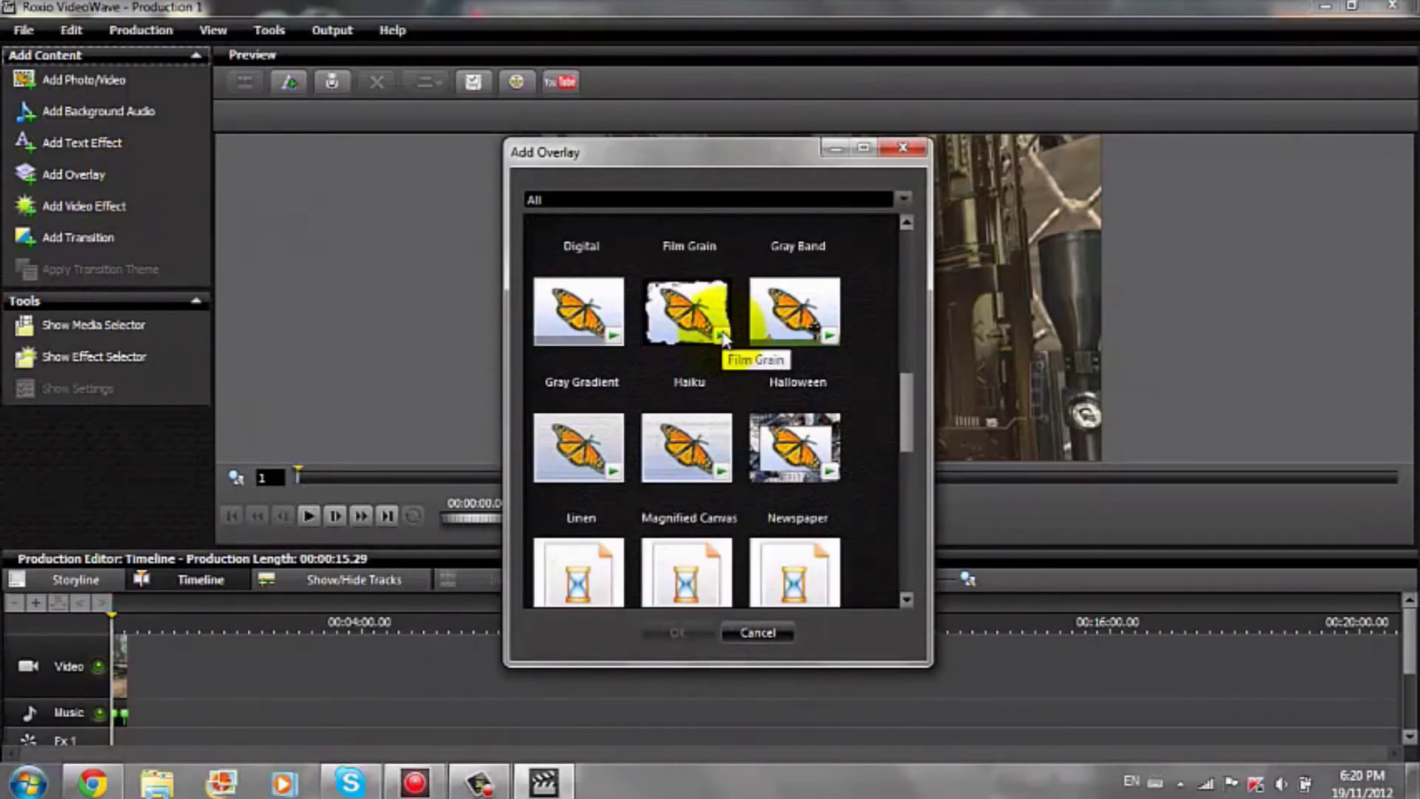
{"action": "scroll", "coordinate": [729, 329], "scroll_direction": "up", "scroll_amount": 2}
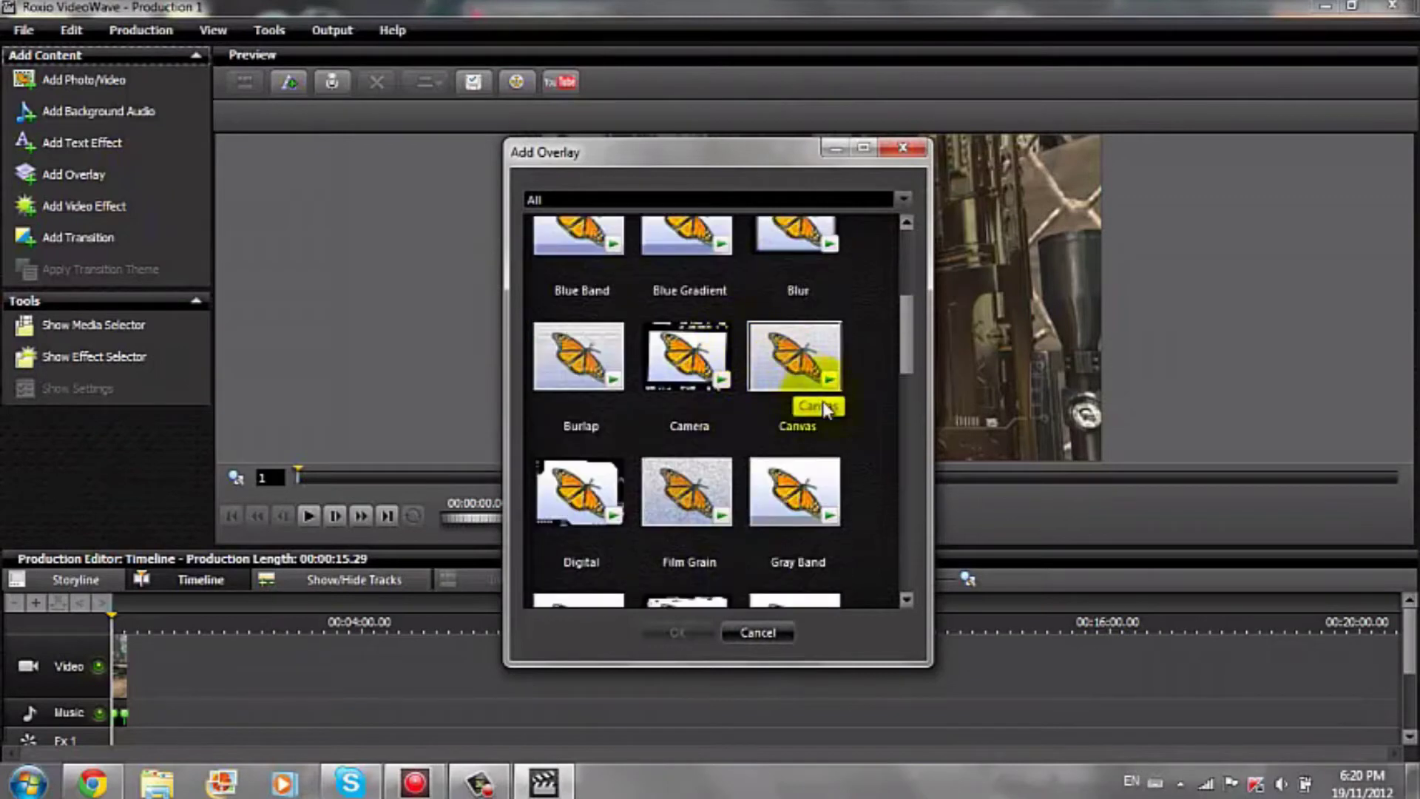
{"action": "scroll", "coordinate": [688, 399], "scroll_direction": "up", "scroll_amount": 1}
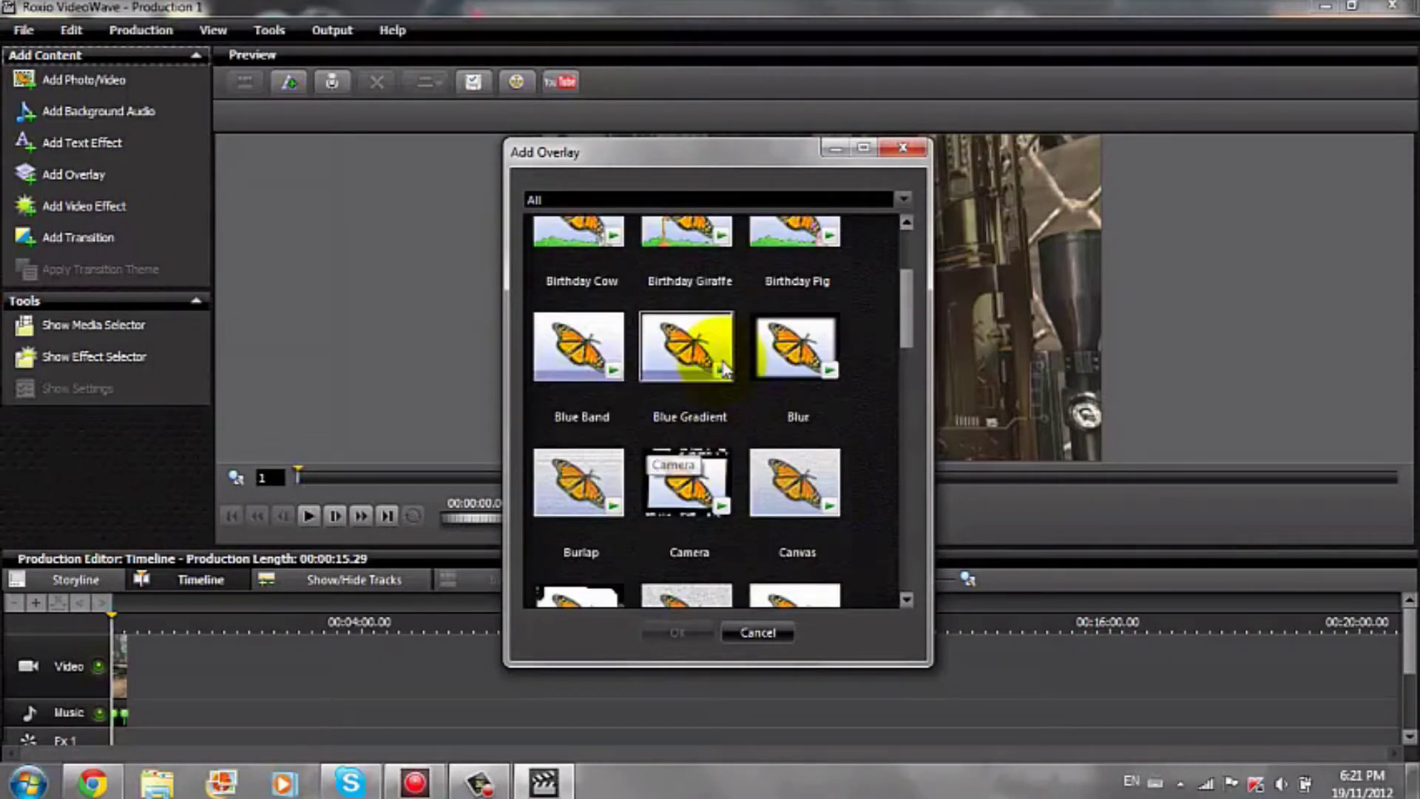
{"action": "double_click", "coordinate": [811, 363]}
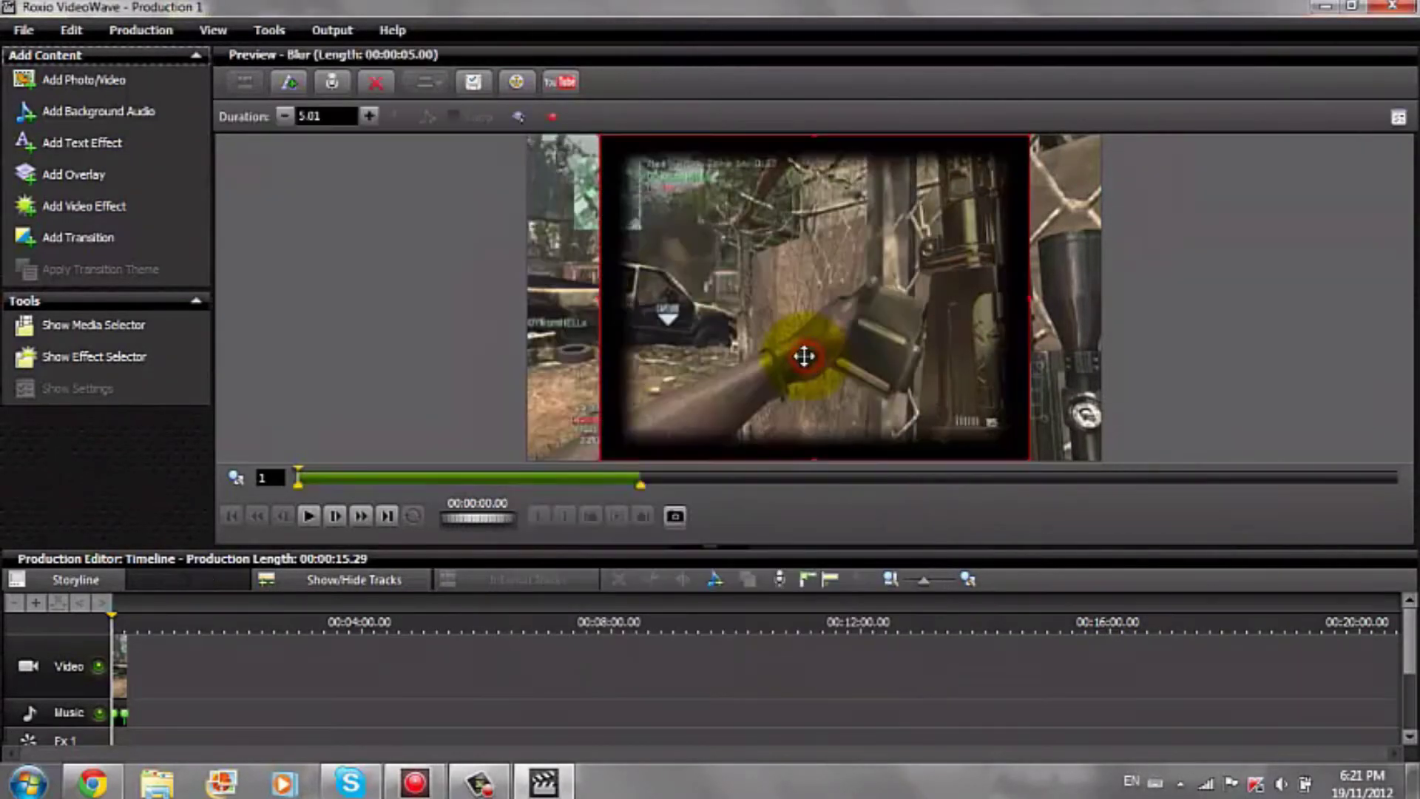
Resize the blur frame to fill the preview and extend it to 15.98 seconds
{"action": "left_click_drag", "start_coordinate": [617, 342], "coordinate": [805, 447]}
{"action": "left_click", "coordinate": [1028, 209]}
{"action": "left_click_drag", "start_coordinate": [1021, 189], "coordinate": [1102, 134]}
{"action": "left_click_drag", "start_coordinate": [1087, 202], "coordinate": [1098, 199]}
{"action": "left_click", "coordinate": [760, 399]}
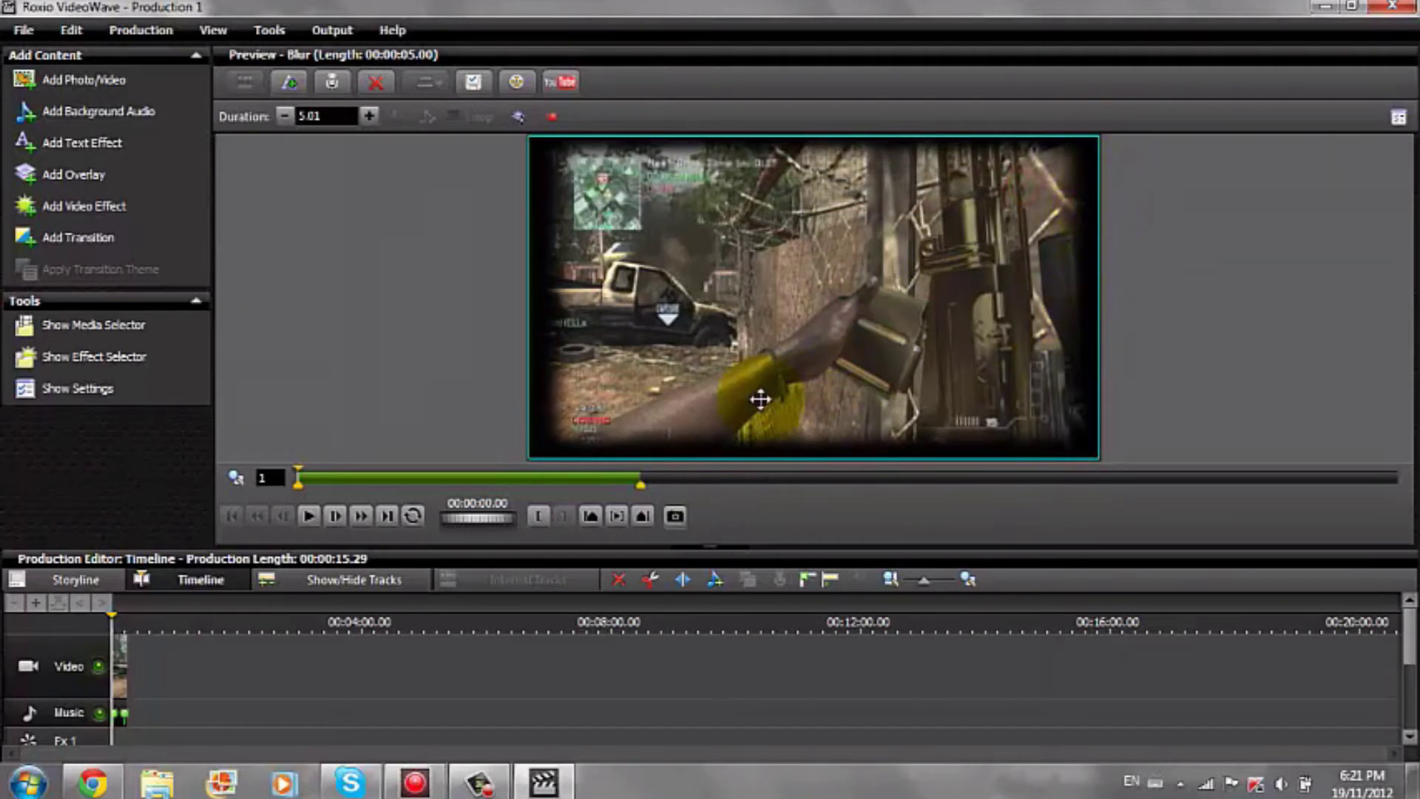
{"action": "left_click_drag", "start_coordinate": [641, 488], "coordinate": [1397, 480]}
Choose a motion style for the blur frame and preview the production from the start
{"action": "left_click", "coordinate": [552, 117]}
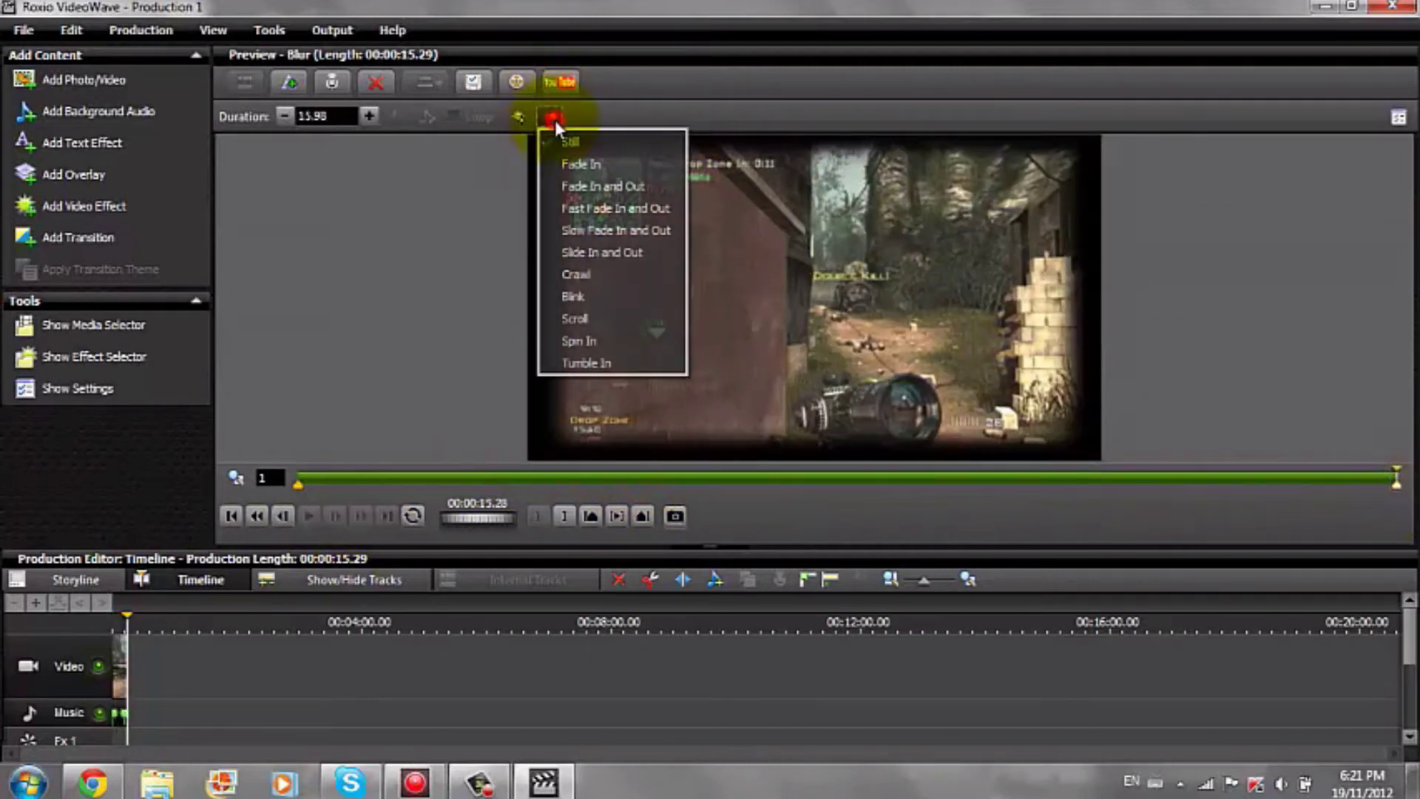
{"action": "left_click", "coordinate": [570, 182]}
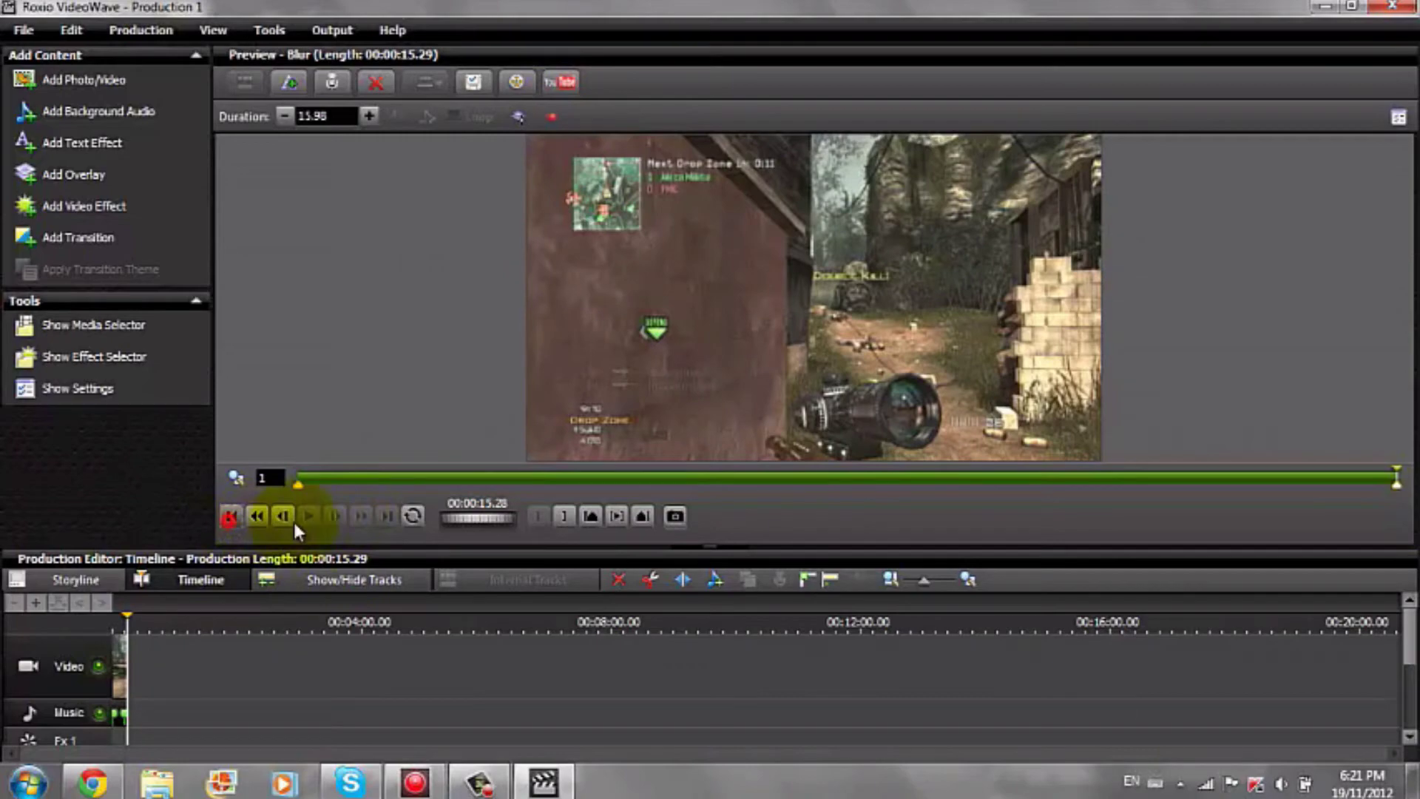
{"action": "left_click", "coordinate": [257, 516]}
{"action": "left_click", "coordinate": [310, 516]}
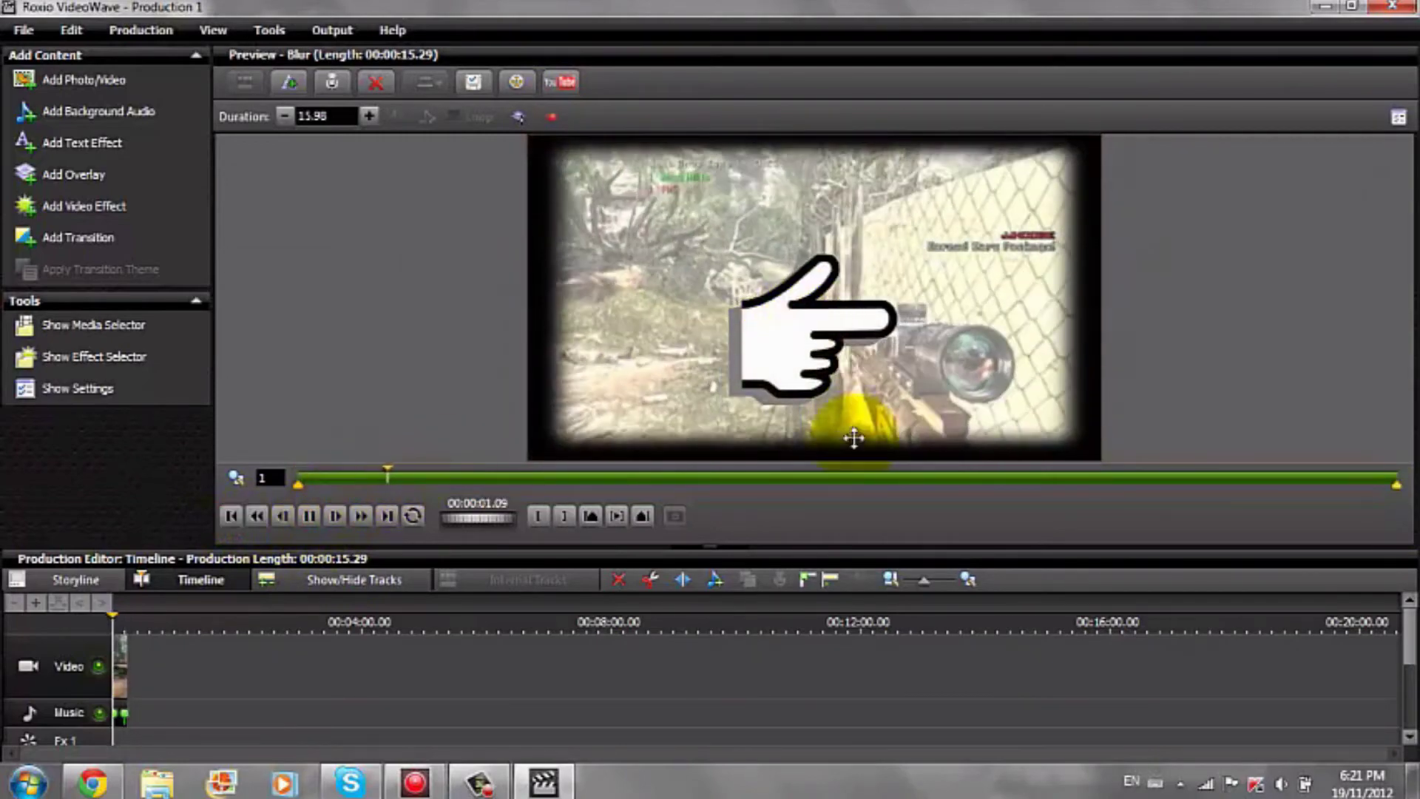
{"action": "left_click", "coordinate": [1382, 479]}
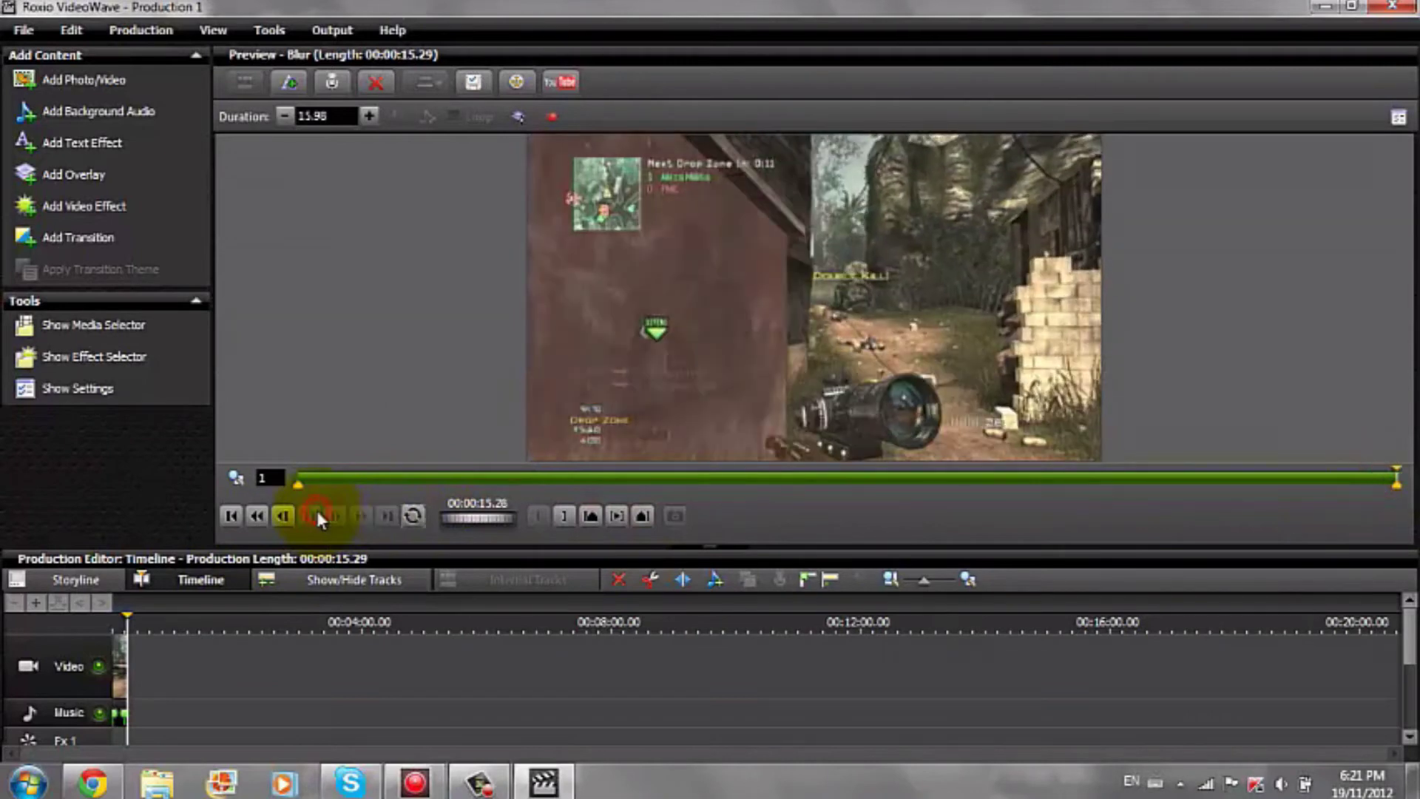
{"action": "left_click", "coordinate": [231, 516]}
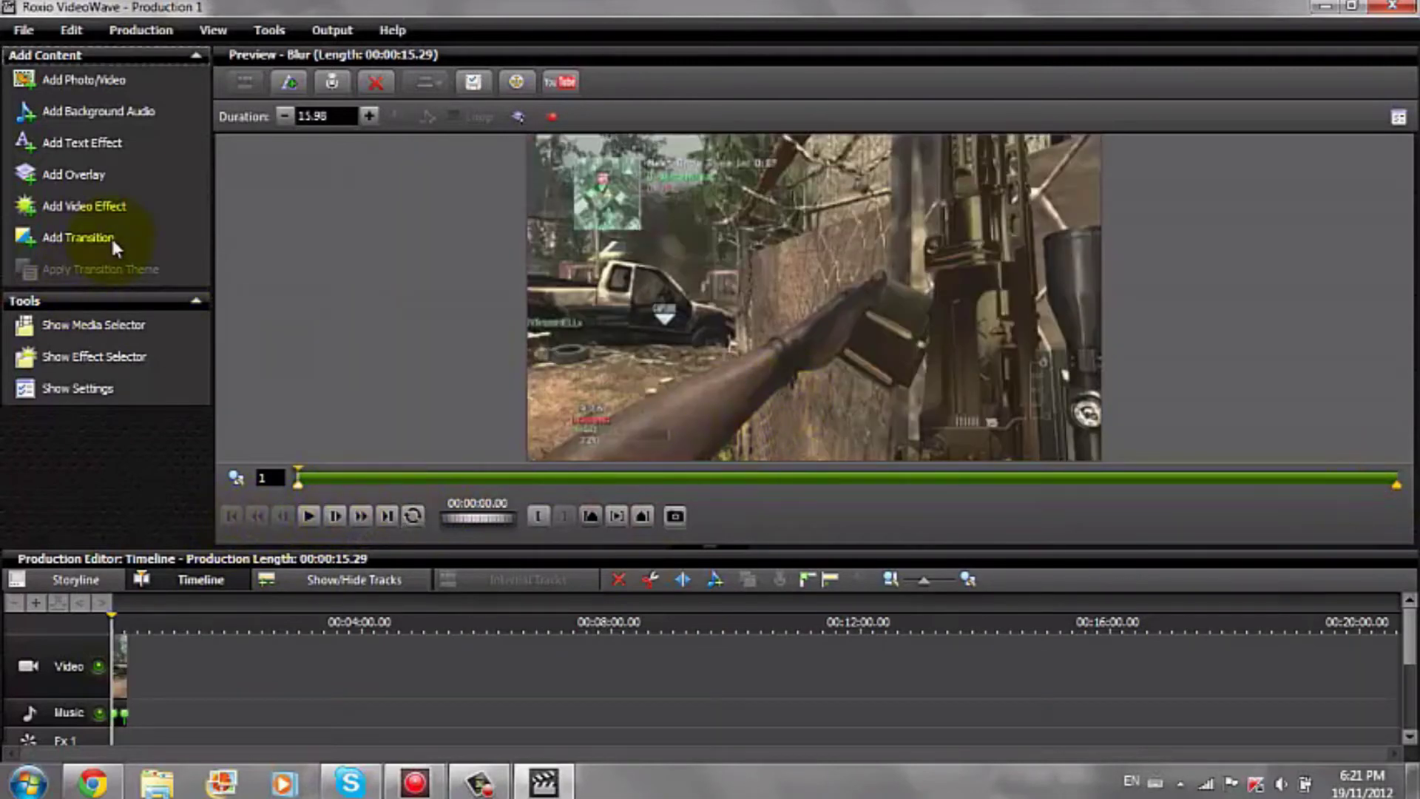
Add the Camera Flashes video effect and extend it across the full 15.29-second production
{"action": "left_click", "coordinate": [95, 207]}
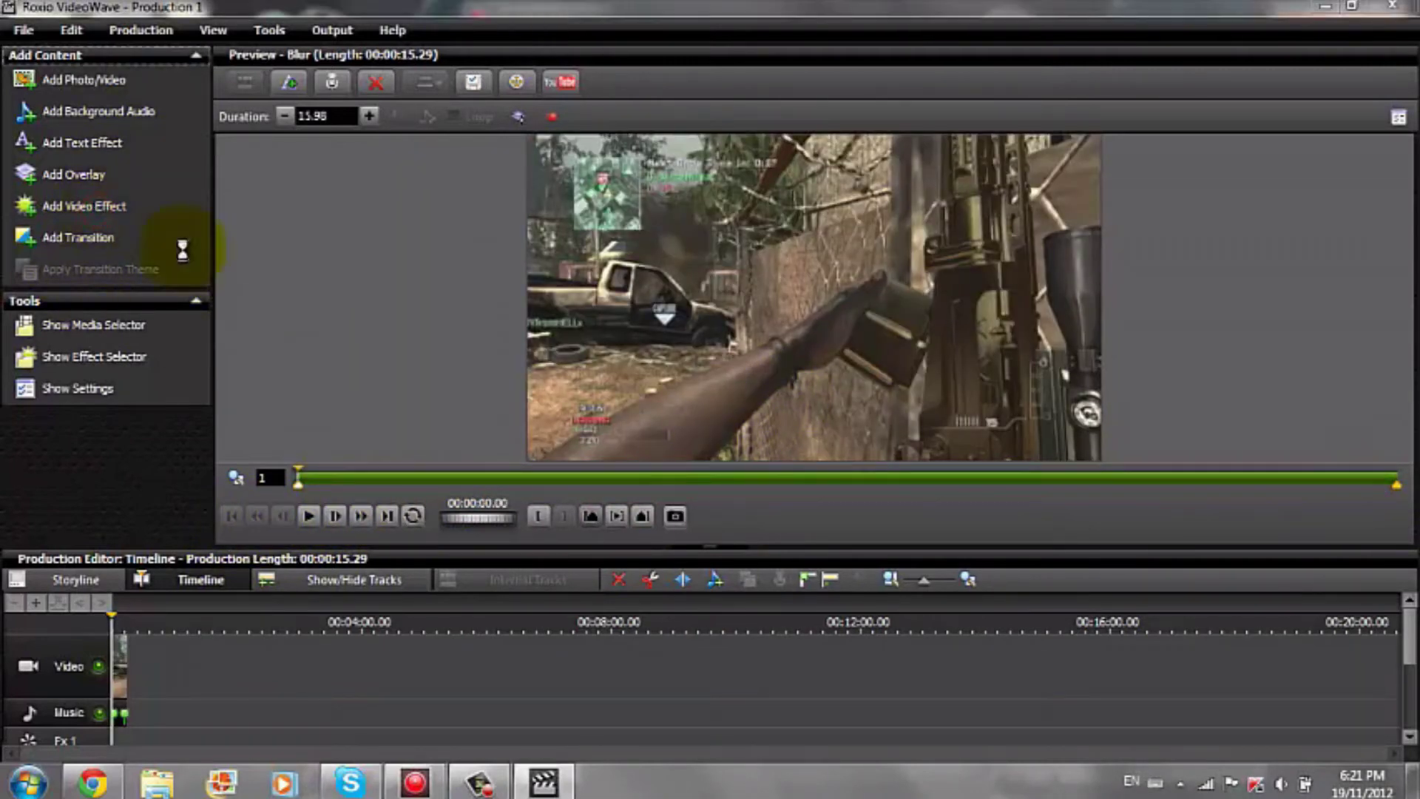
{"action": "left_click", "coordinate": [875, 146]}
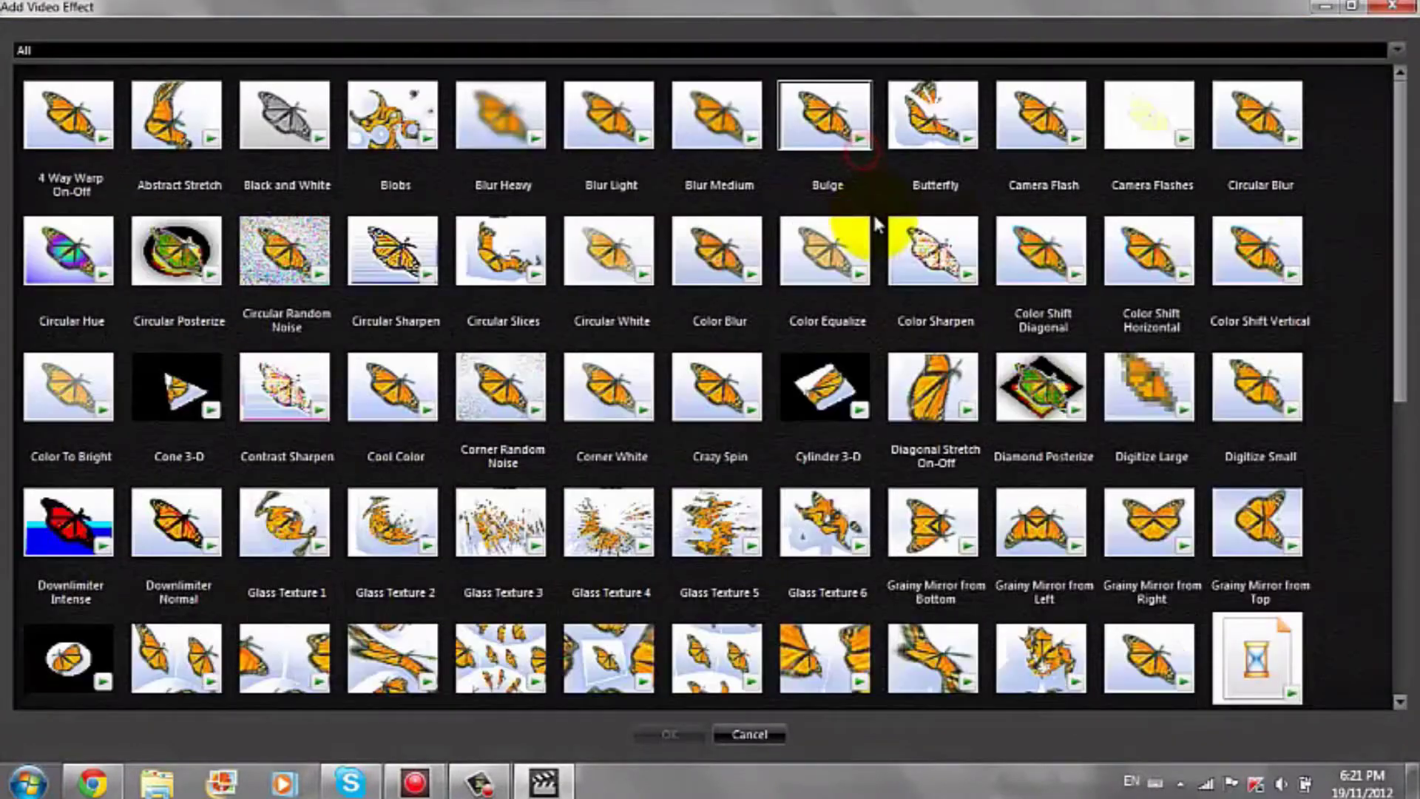
{"action": "scroll", "coordinate": [1002, 196], "scroll_direction": "down", "scroll_amount": 4}
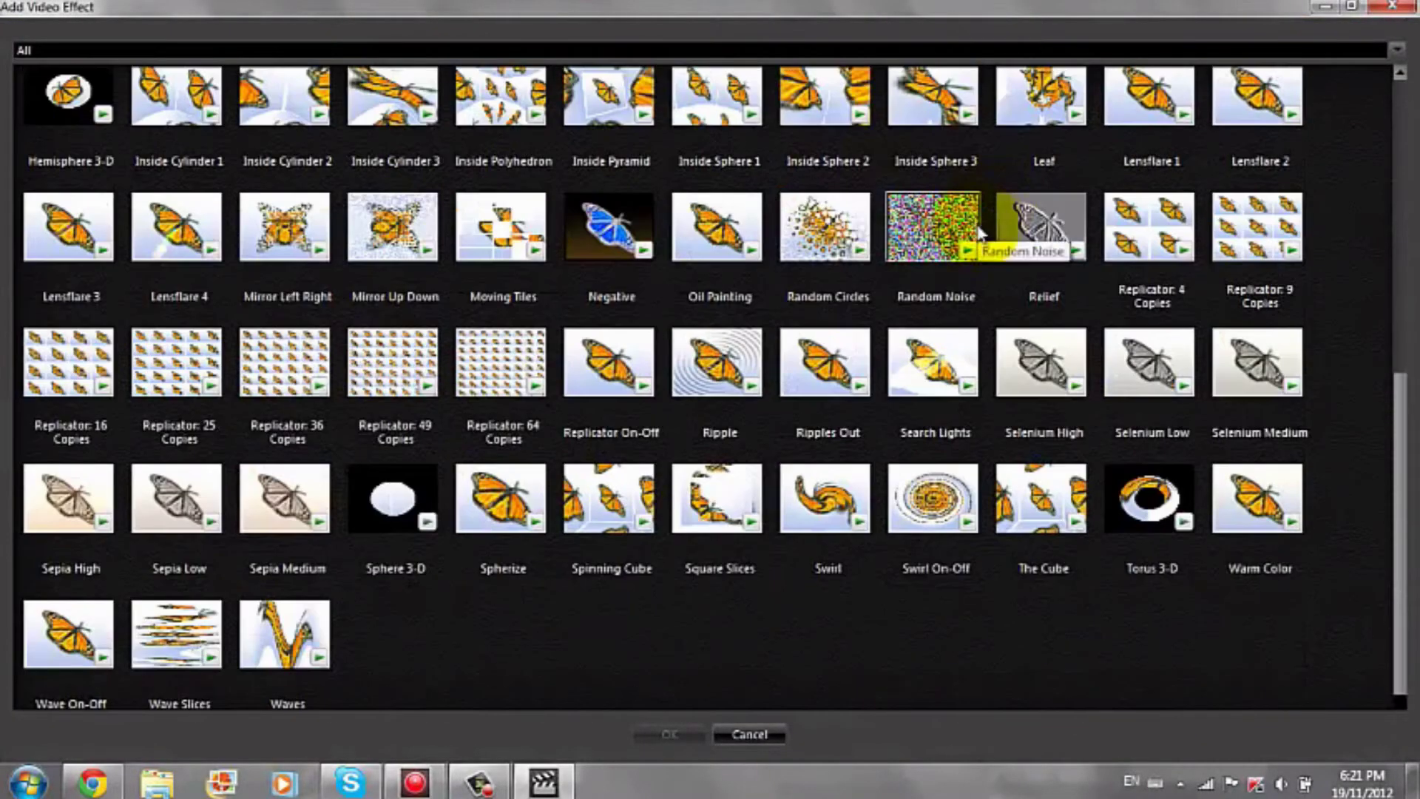
{"action": "scroll", "coordinate": [347, 421], "scroll_direction": "up", "scroll_amount": 2}
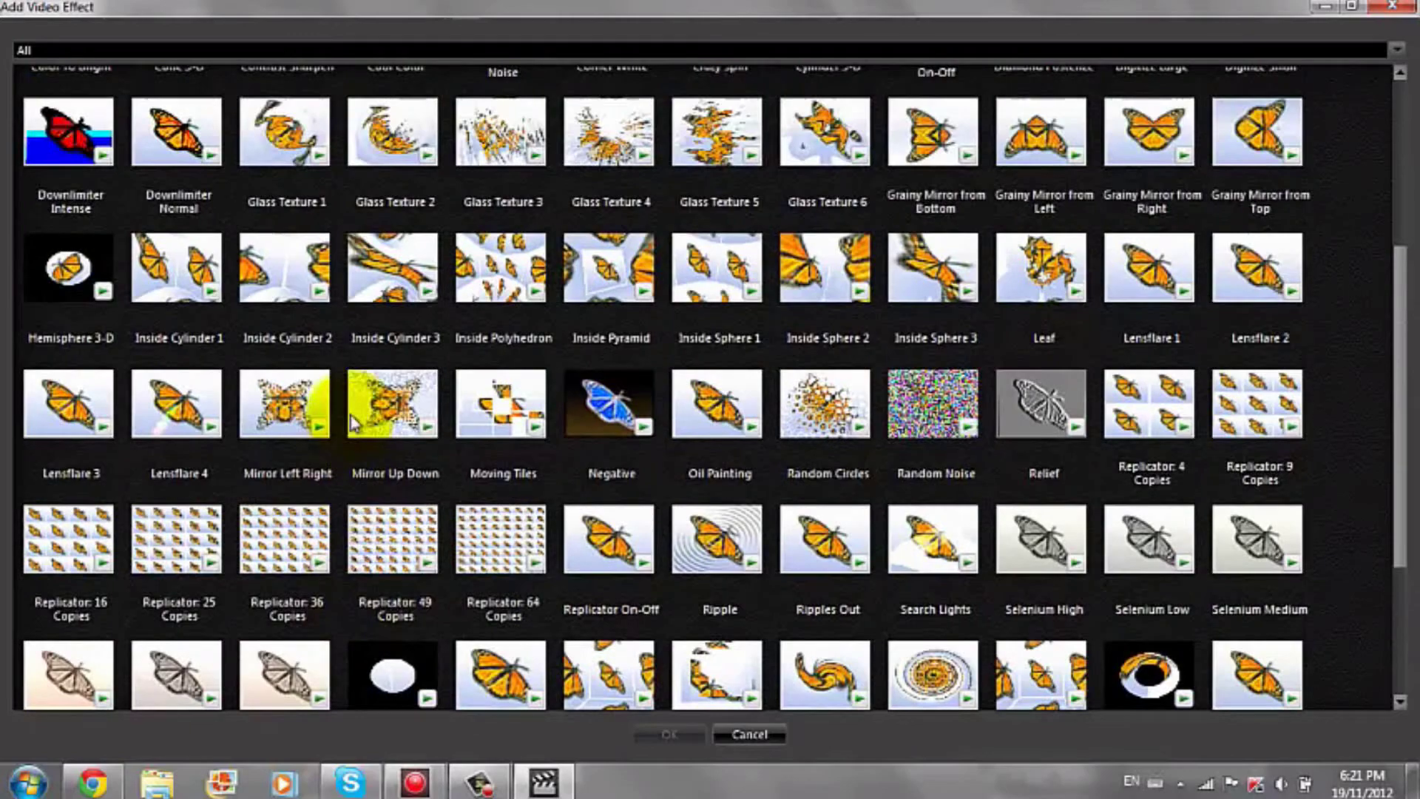
{"action": "scroll", "coordinate": [352, 437], "scroll_direction": "up", "scroll_amount": 3}
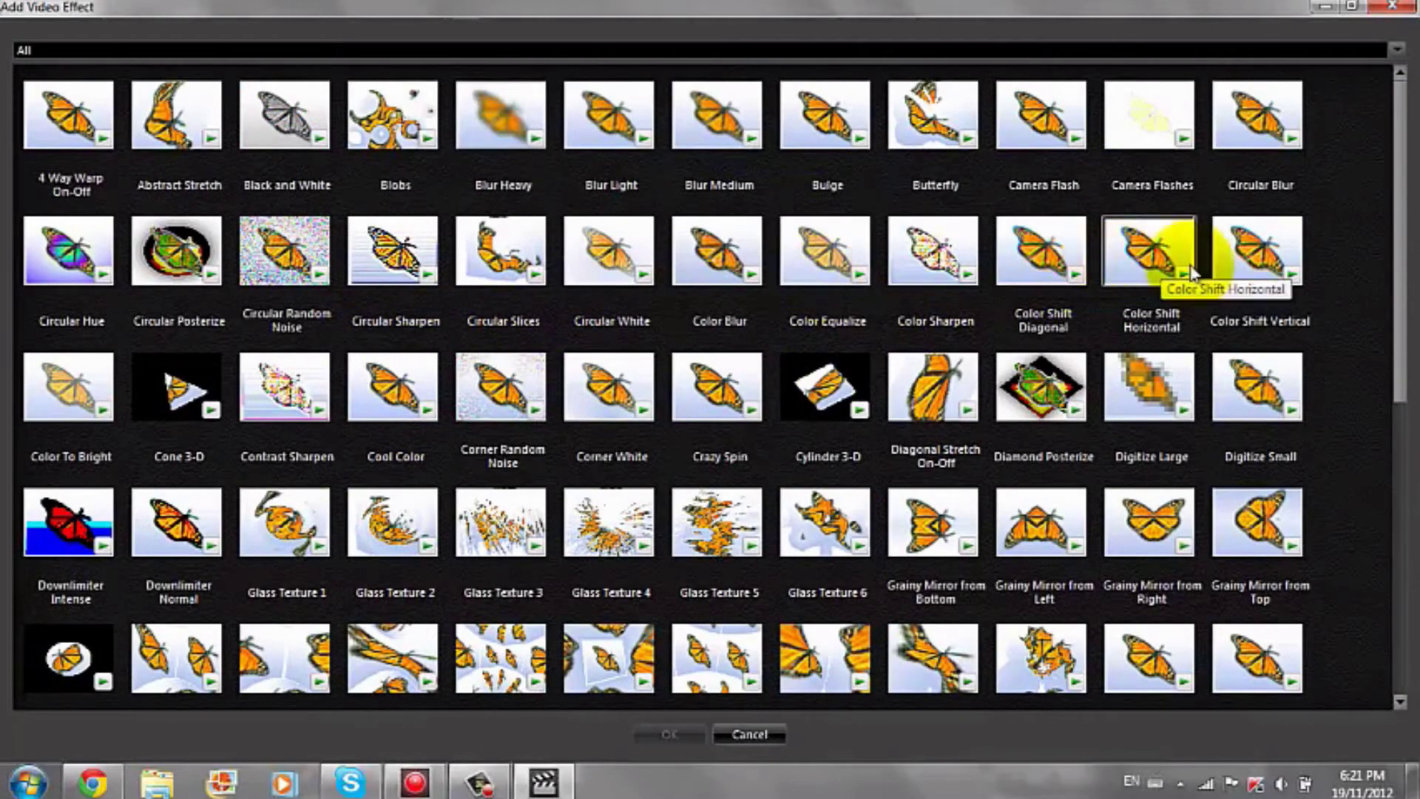
{"action": "double_click", "coordinate": [1145, 117]}
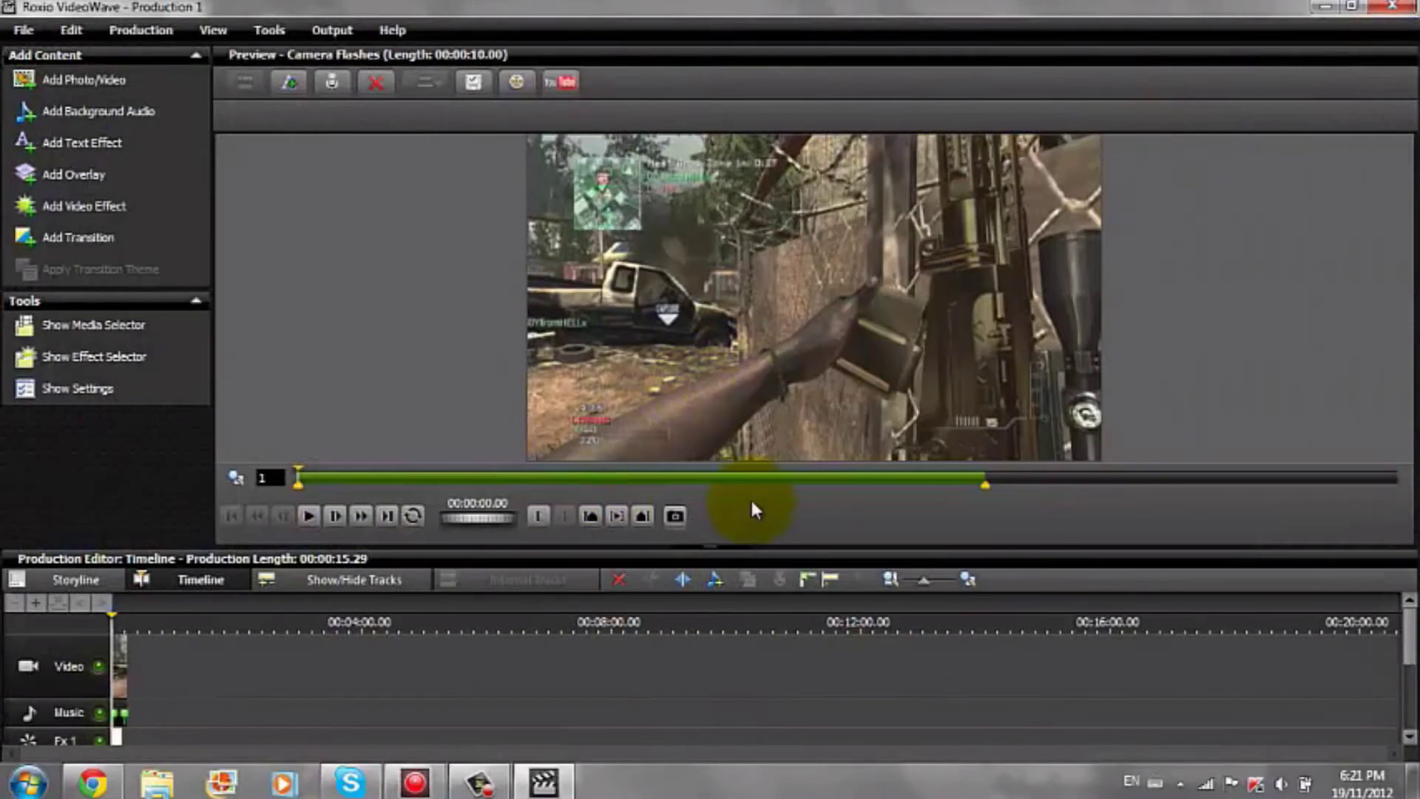
{"action": "mouse_move", "coordinate": [986, 488]}
{"action": "left_mouse_down"}
{"action": "mouse_move", "coordinate": [1214, 459]}
{"action": "mouse_move", "coordinate": [1395, 482]}
{"action": "left_mouse_up"}
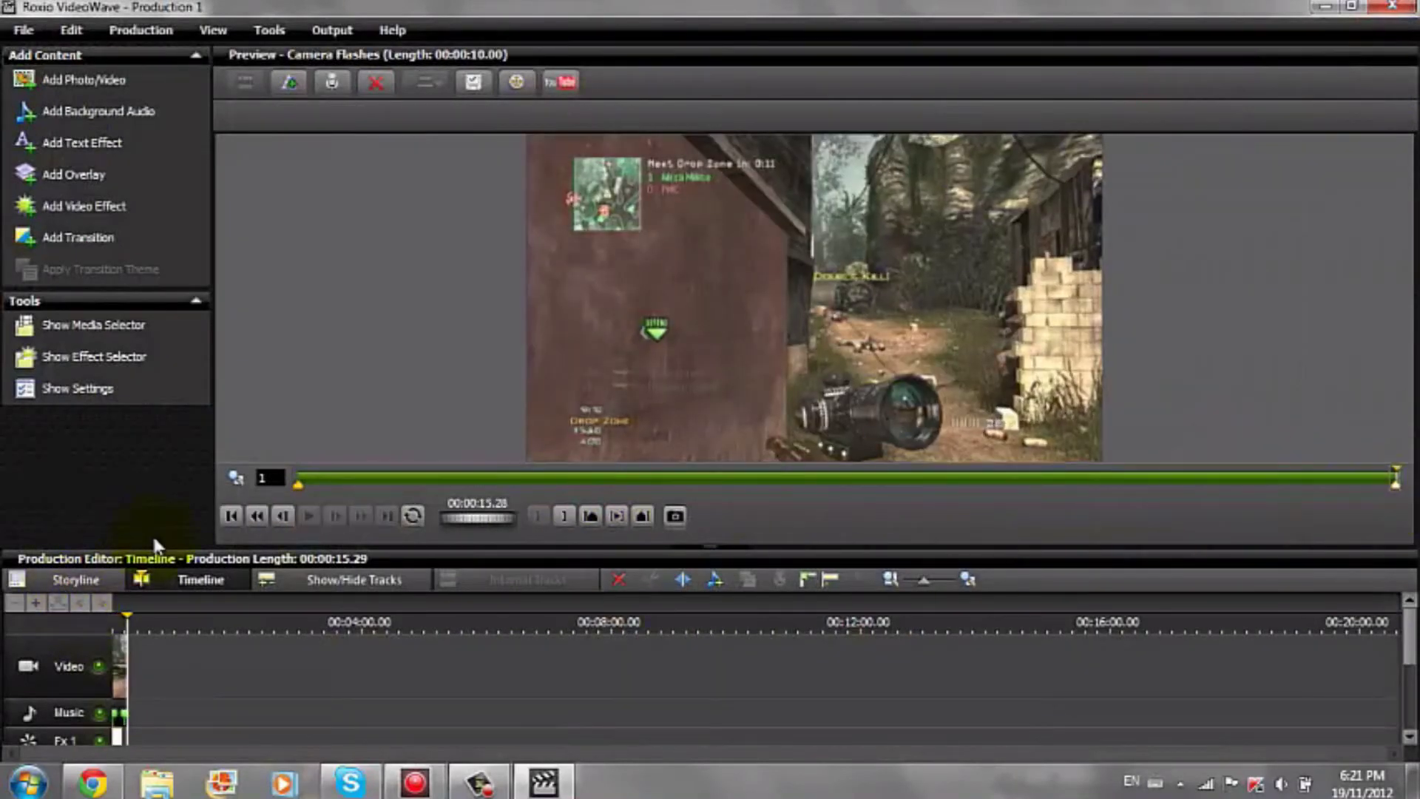
Play the production from the start to preview the flashes, then rewind
{"action": "left_click", "coordinate": [230, 516]}
{"action": "left_click", "coordinate": [310, 516]}
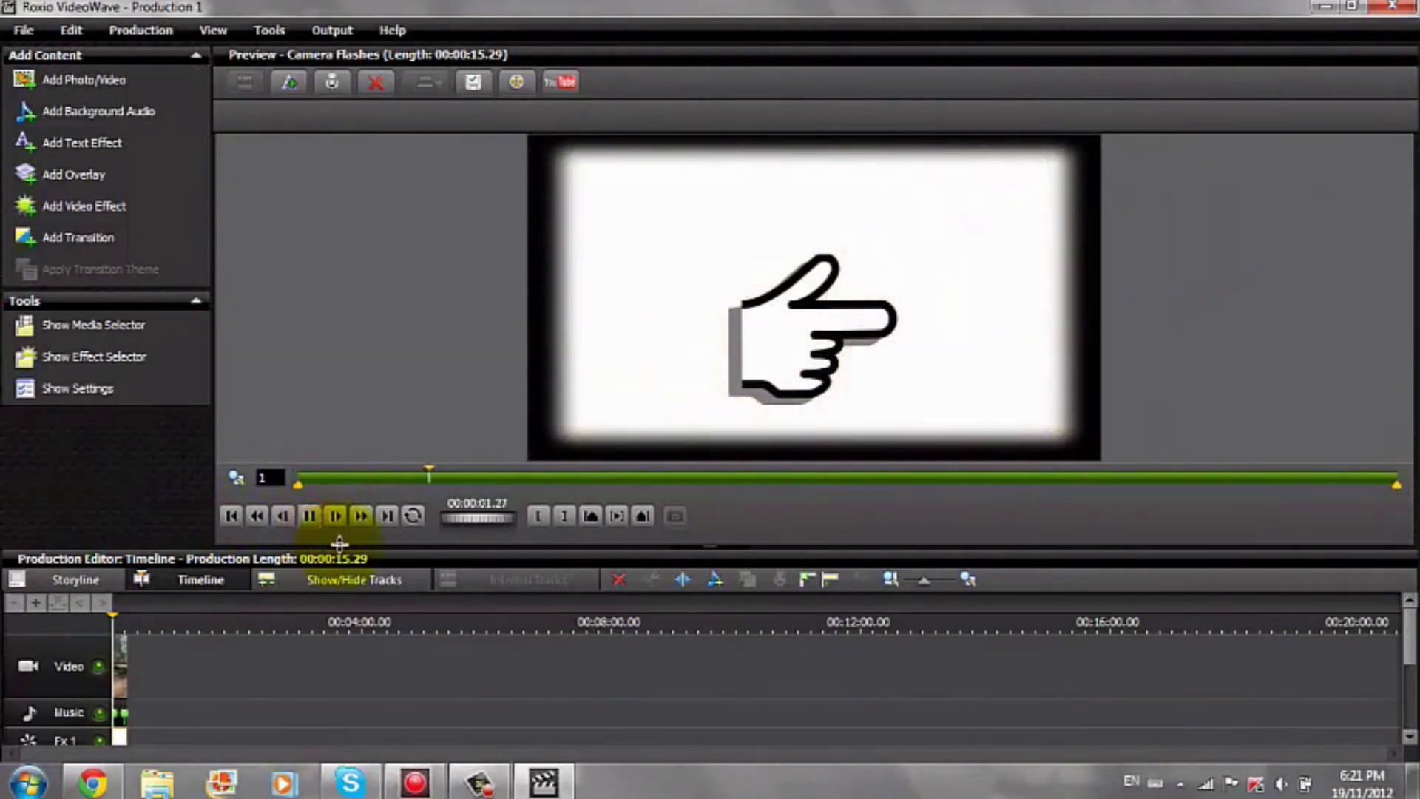
{"action": "left_click", "coordinate": [230, 516]}
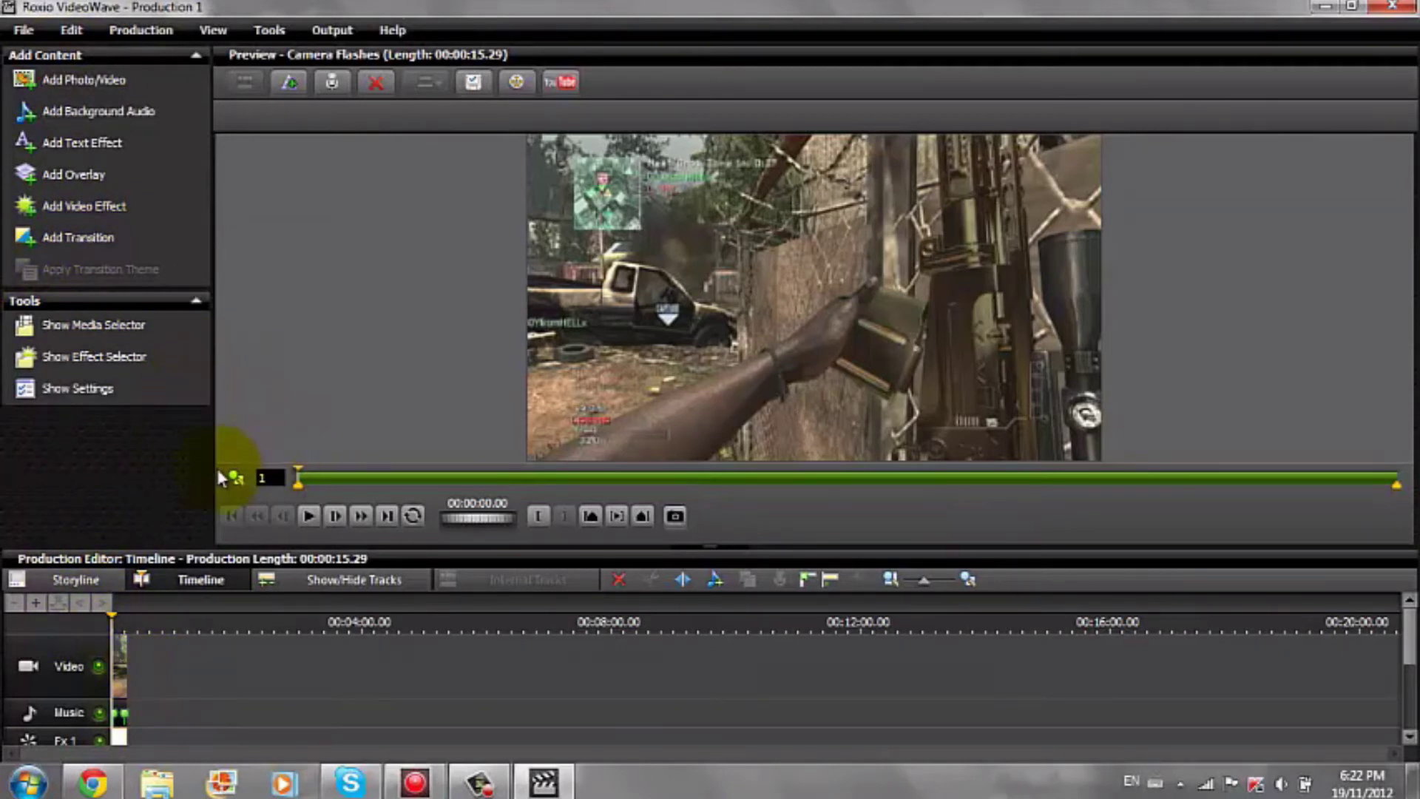
{"action": "left_click", "coordinate": [97, 234]}
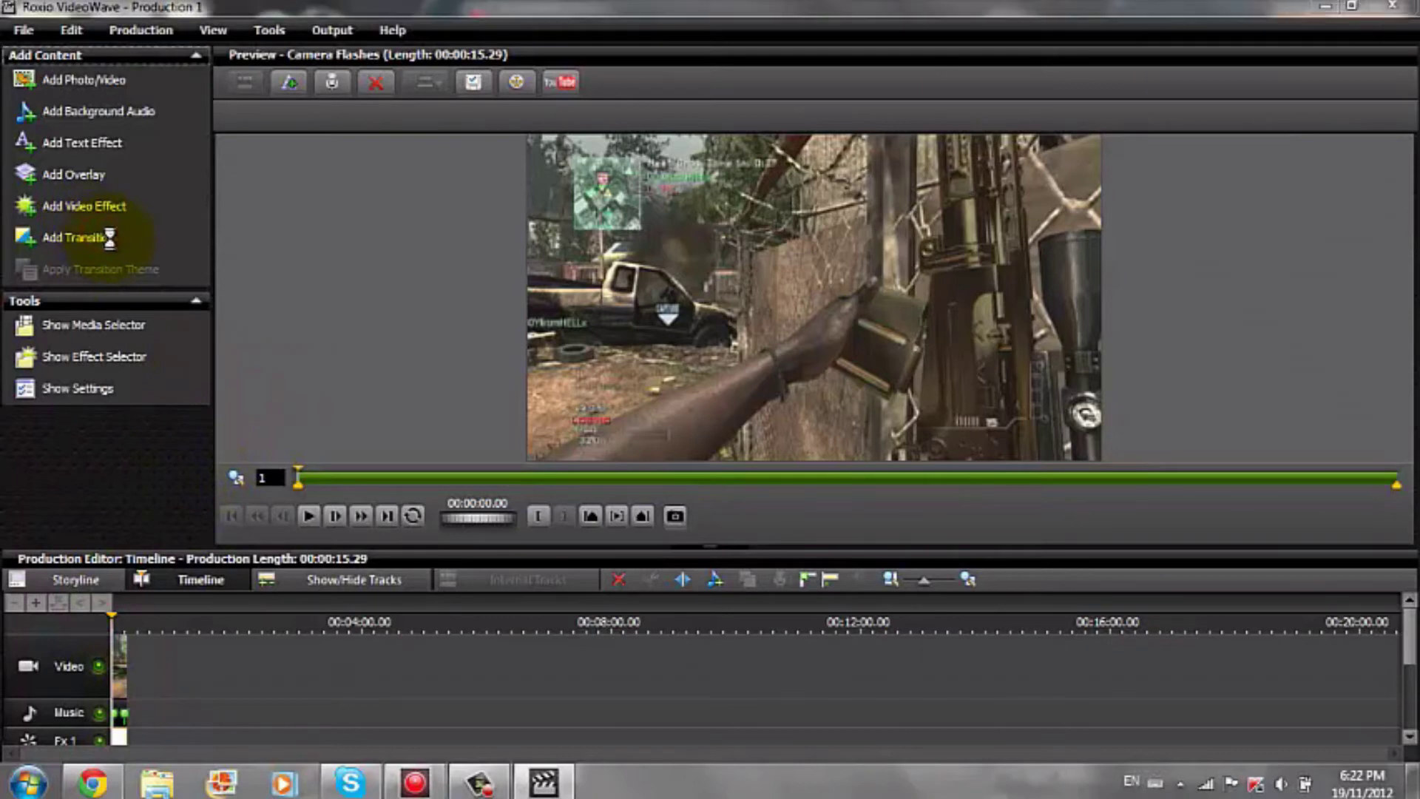
{"action": "scroll", "coordinate": [665, 336], "scroll_direction": "down", "scroll_amount": 2}
{"action": "scroll", "coordinate": [702, 344], "scroll_direction": "down", "scroll_amount": 3}
{"action": "scroll", "coordinate": [717, 336], "scroll_direction": "down", "scroll_amount": 10}
{"action": "scroll", "coordinate": [769, 332], "scroll_direction": "down", "scroll_amount": 2}
{"action": "left_click", "coordinate": [903, 147]}
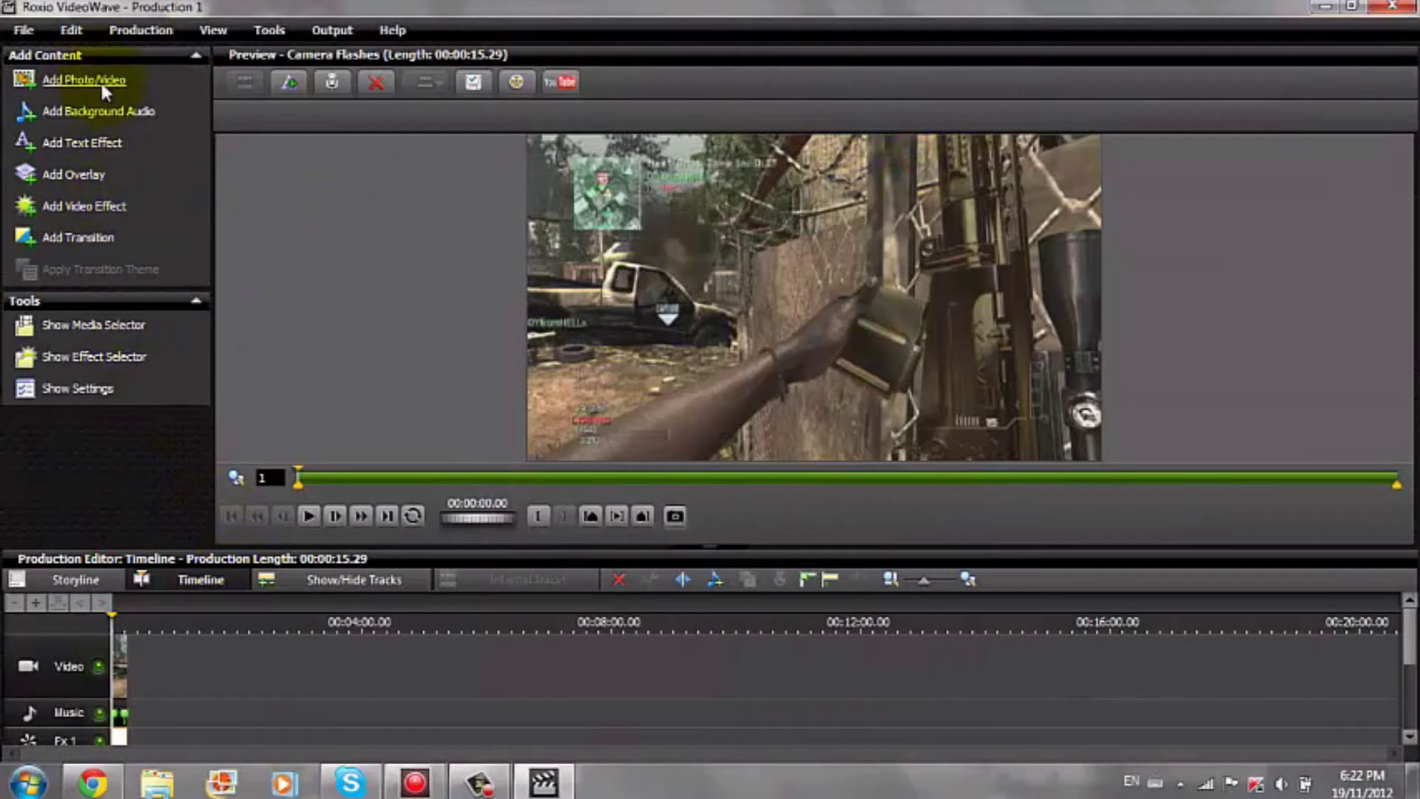
{"action": "left_click", "coordinate": [97, 582]}
{"action": "left_click", "coordinate": [197, 579]}
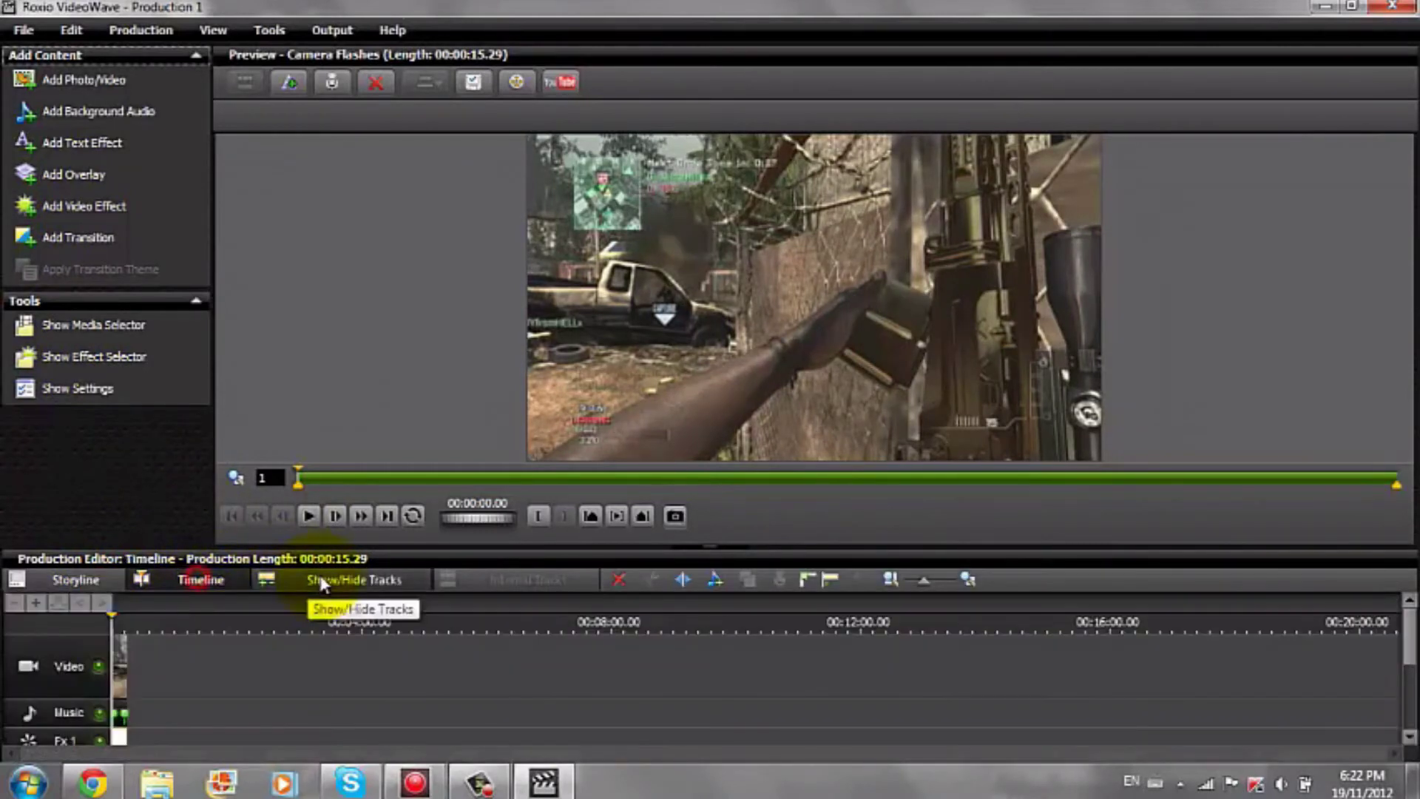
{"action": "left_click", "coordinate": [319, 579]}
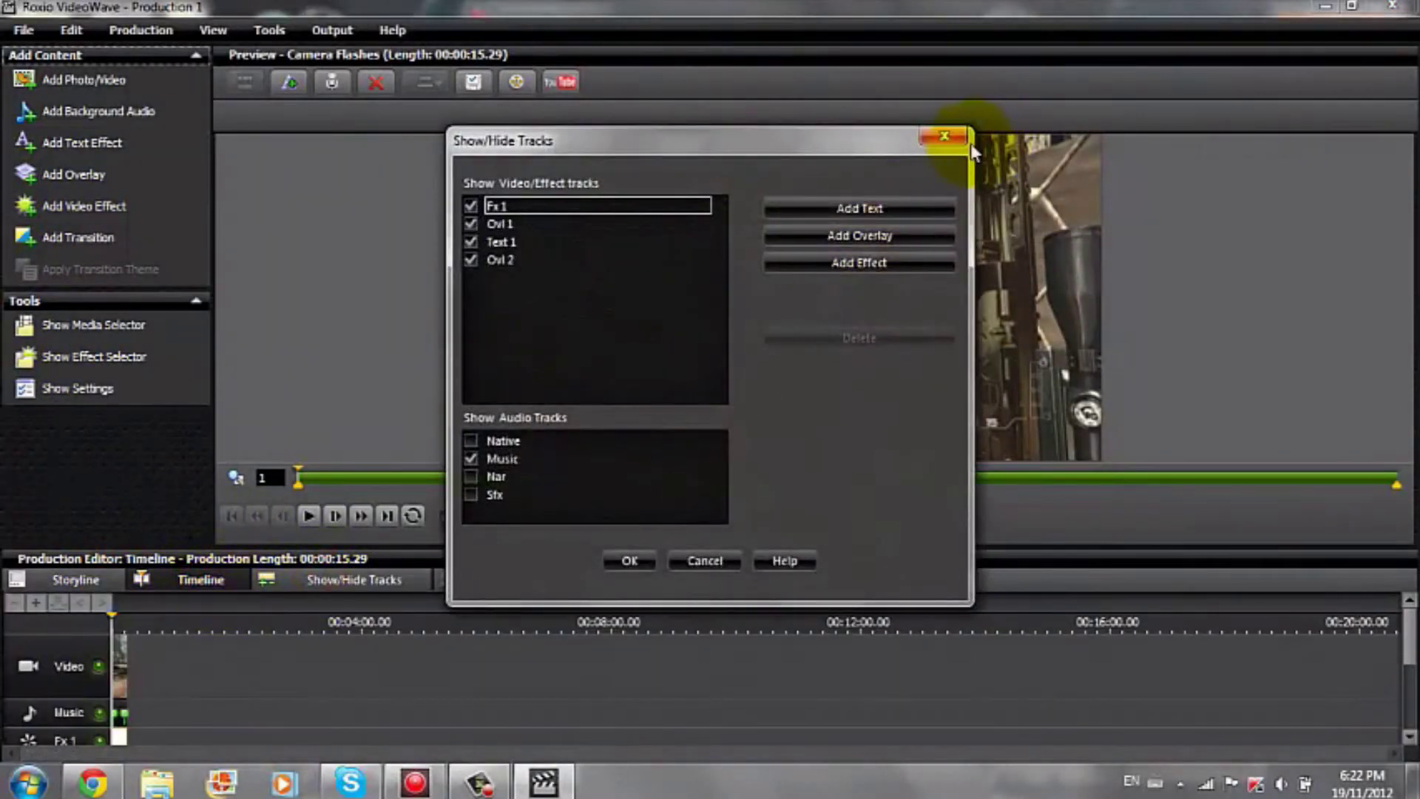
{"action": "left_click", "coordinate": [945, 137]}
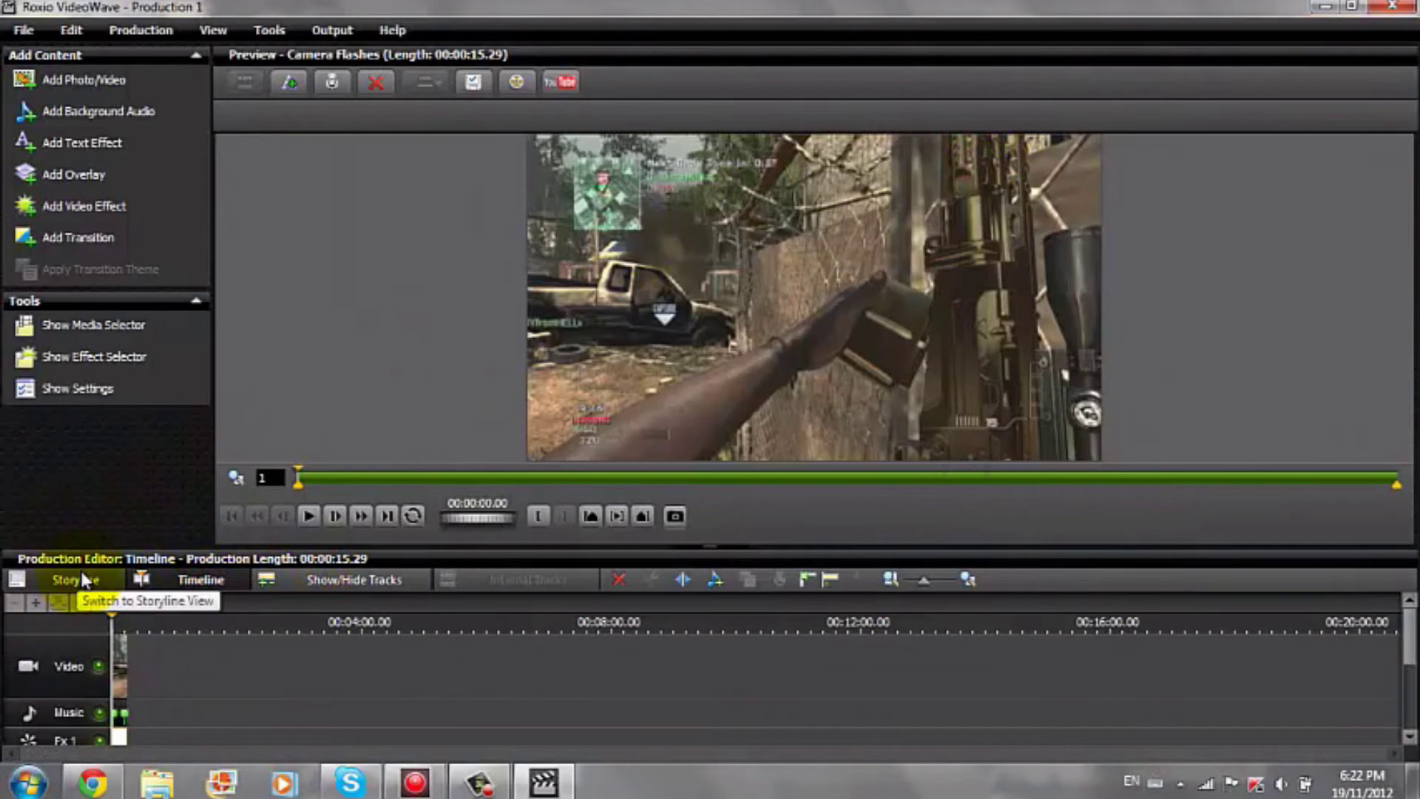
{"action": "left_click", "coordinate": [84, 579]}
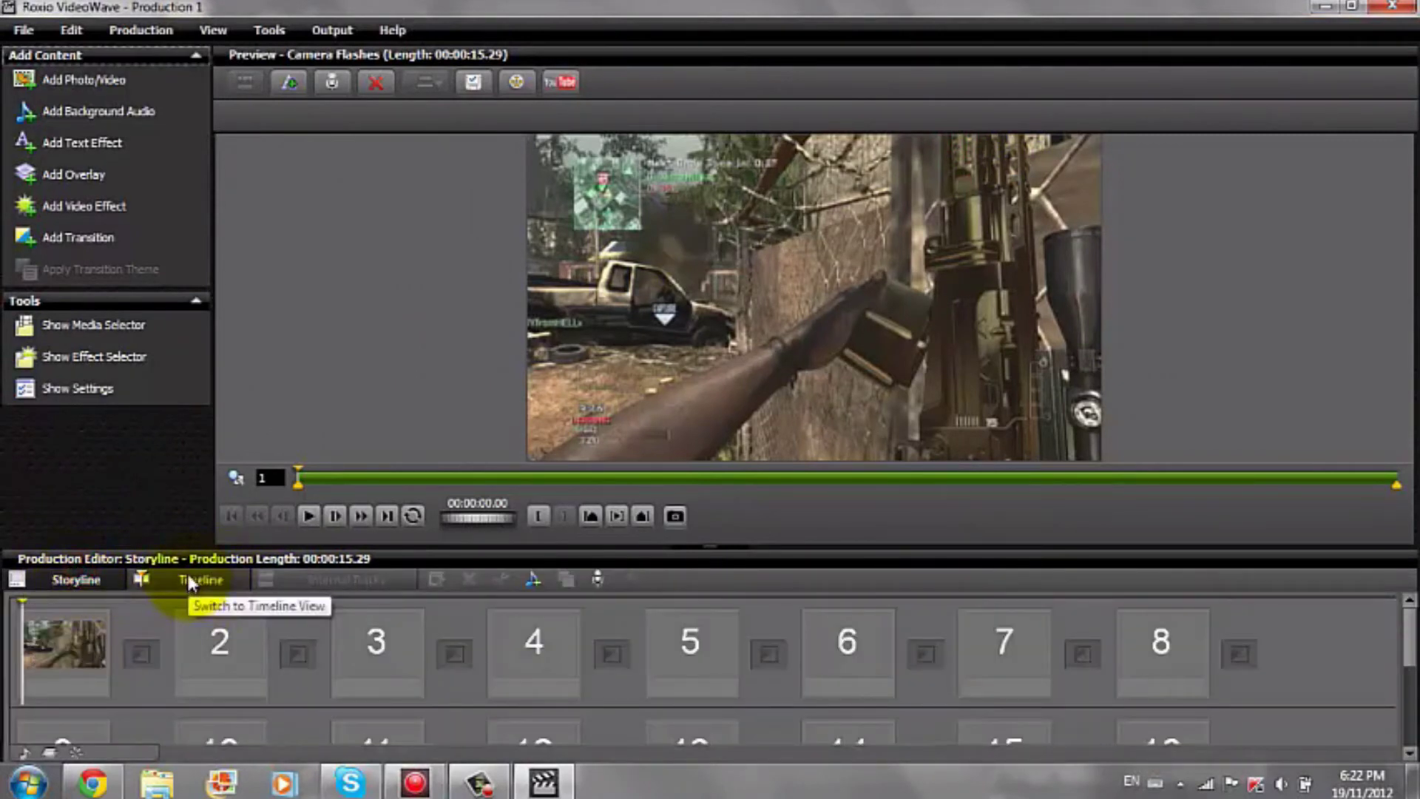
{"action": "left_click", "coordinate": [189, 581]}
{"action": "left_click_drag", "start_coordinate": [1414, 703], "coordinate": [1411, 622]}
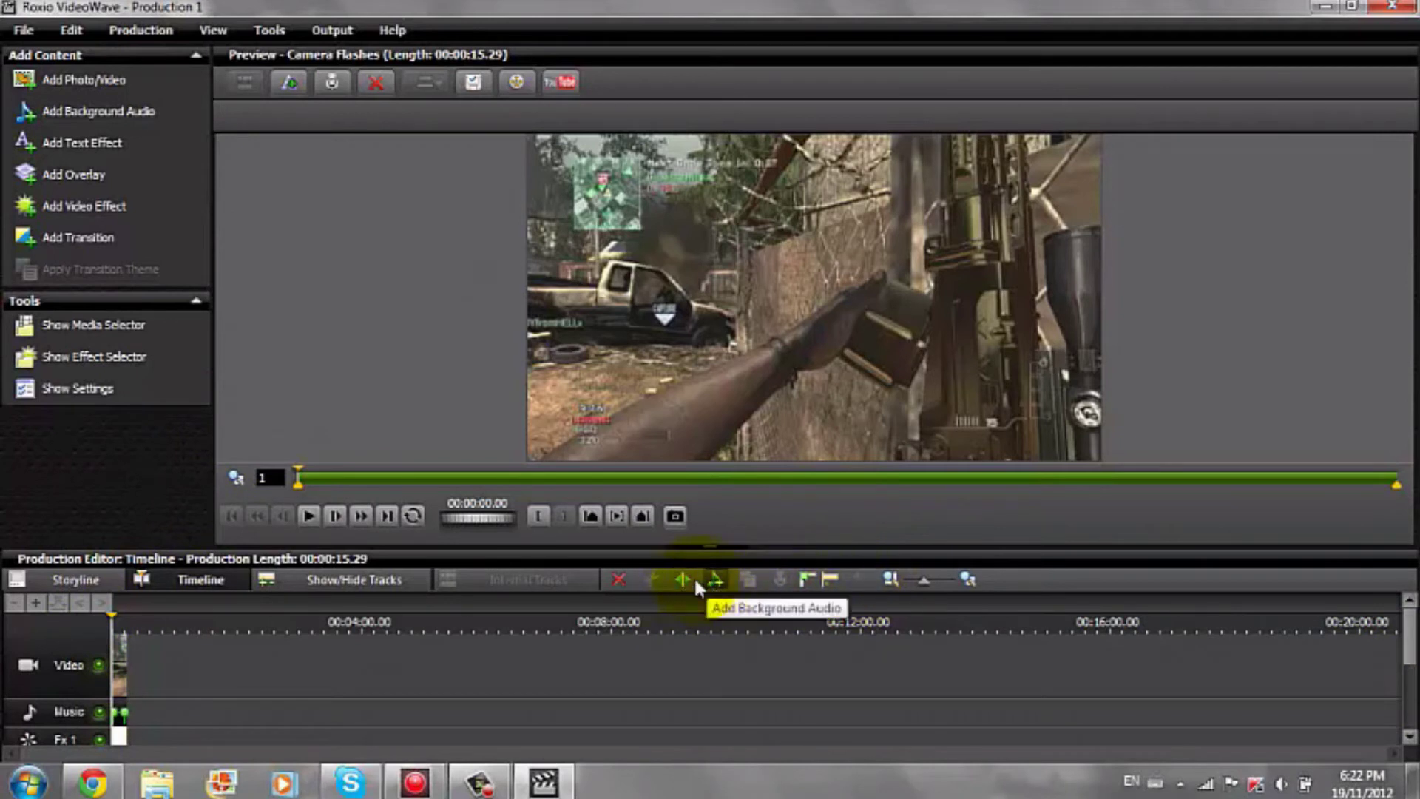
Open the Video Trimmer for AS50 5 man.avi and keep its end at 00:00:15:28
{"action": "left_click", "coordinate": [117, 660]}
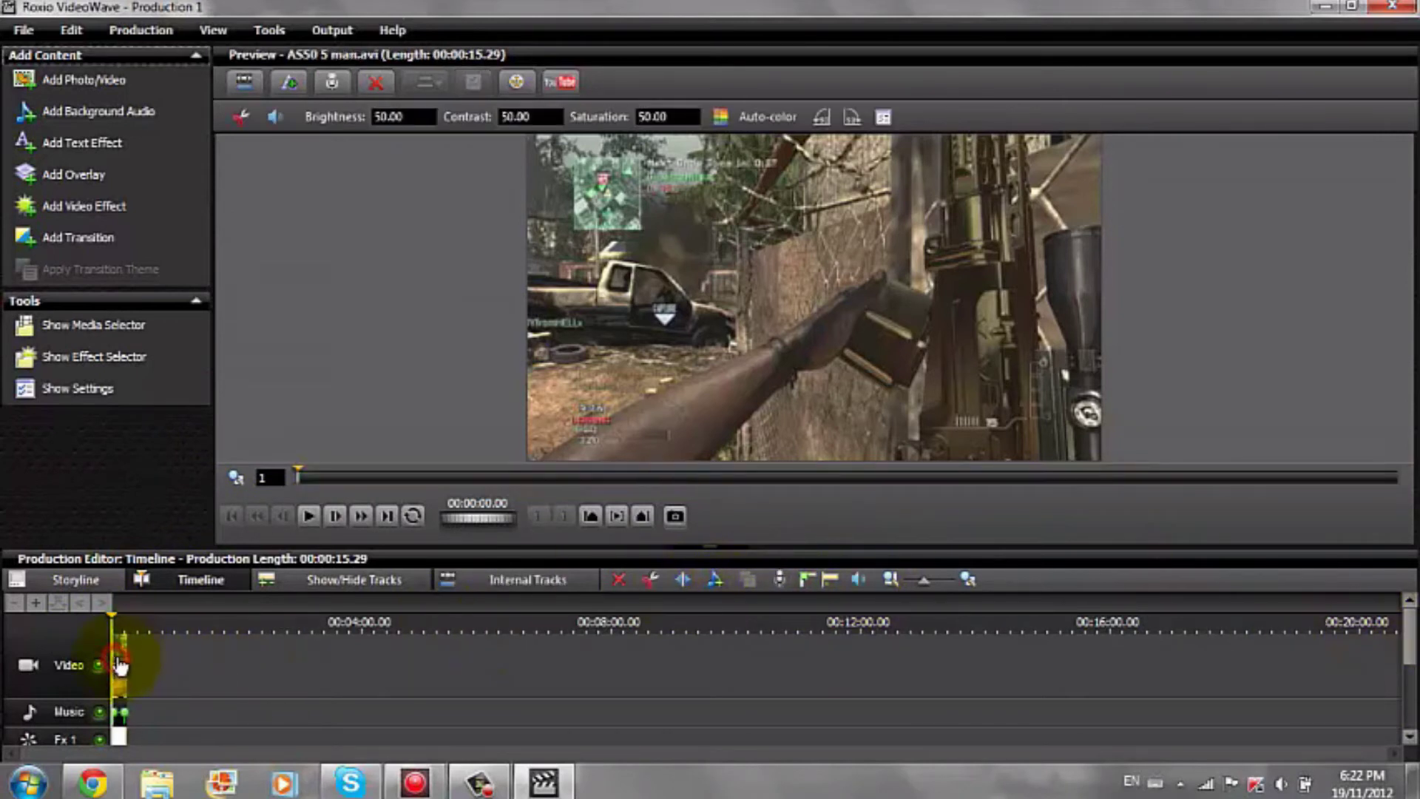
{"action": "left_click", "coordinate": [655, 579]}
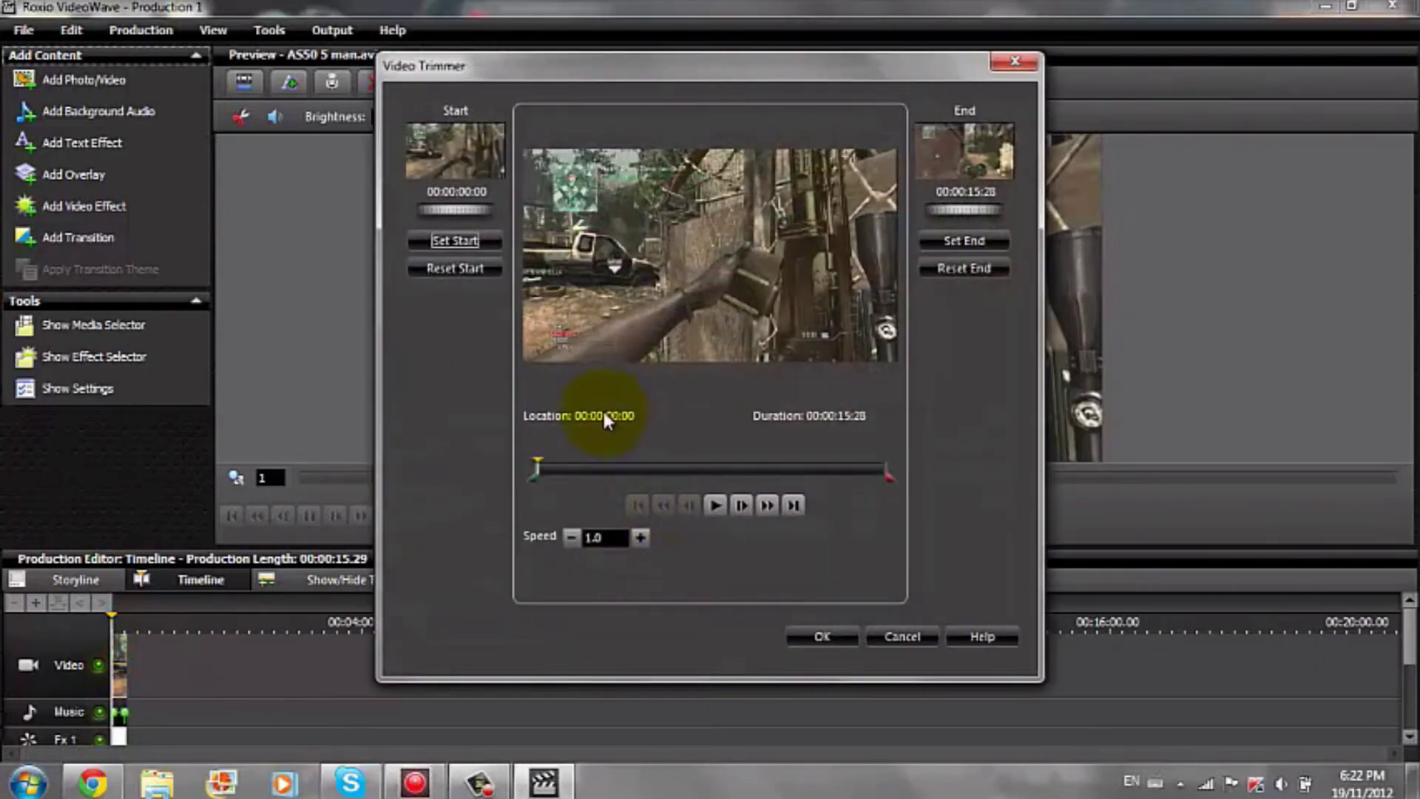
{"action": "mouse_move", "coordinate": [889, 477]}
{"action": "left_mouse_down"}
{"action": "mouse_move", "coordinate": [683, 467]}
{"action": "mouse_move", "coordinate": [906, 477]}
{"action": "mouse_move", "coordinate": [835, 475]}
{"action": "mouse_move", "coordinate": [879, 479]}
{"action": "left_mouse_up"}
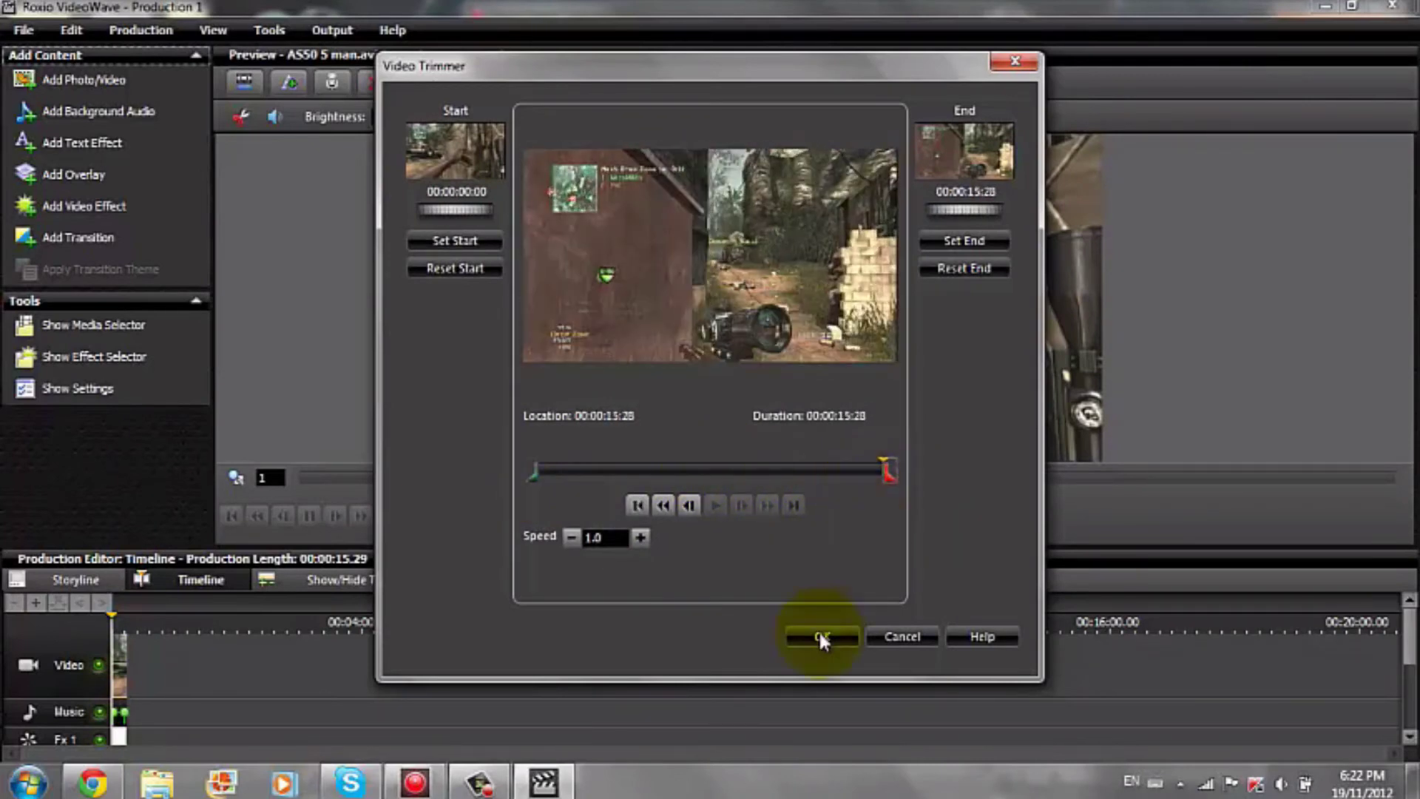
{"action": "left_click", "coordinate": [821, 634]}
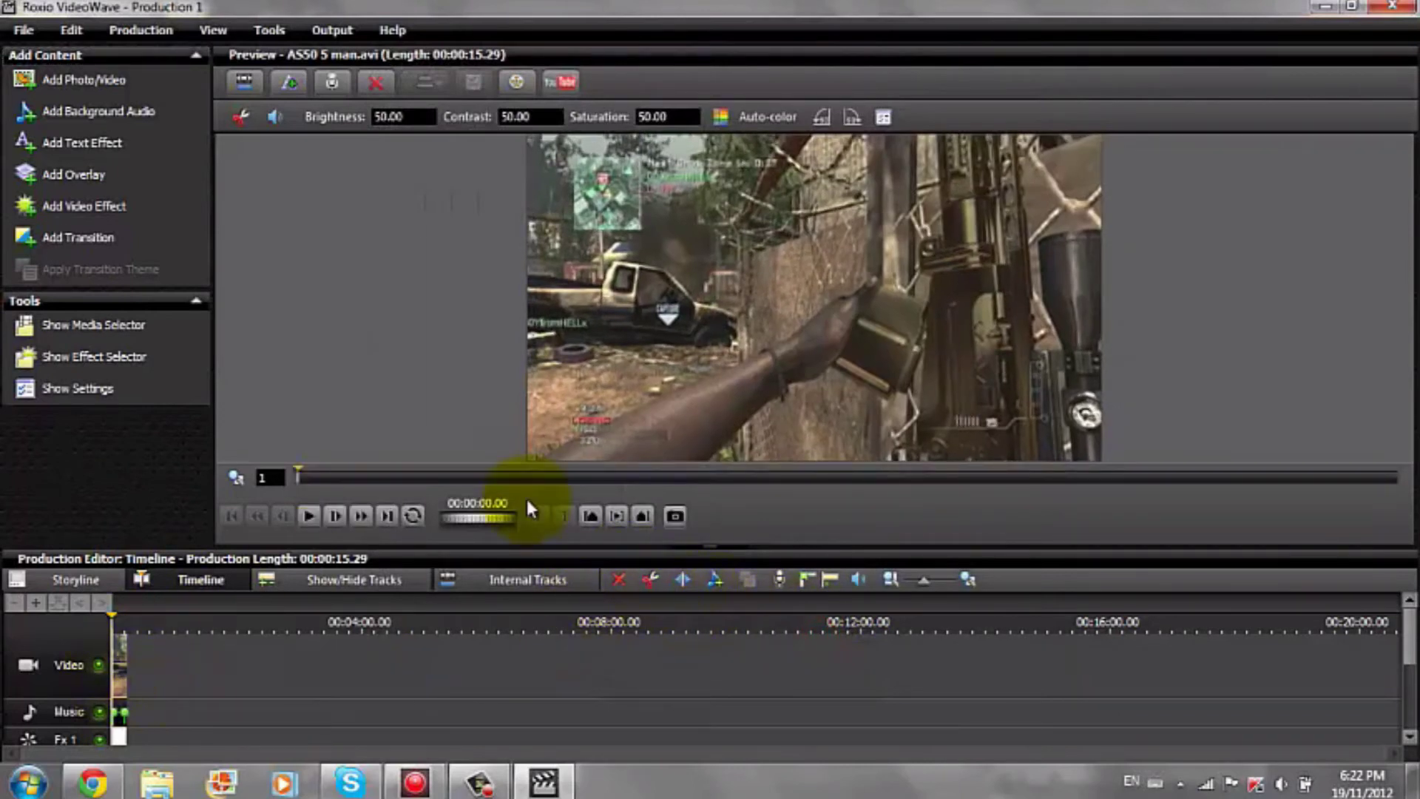
Split the gameplay clip at 00:00:07.20 and select the second 00:00:08.09 piece
{"action": "left_click", "coordinate": [573, 481]}
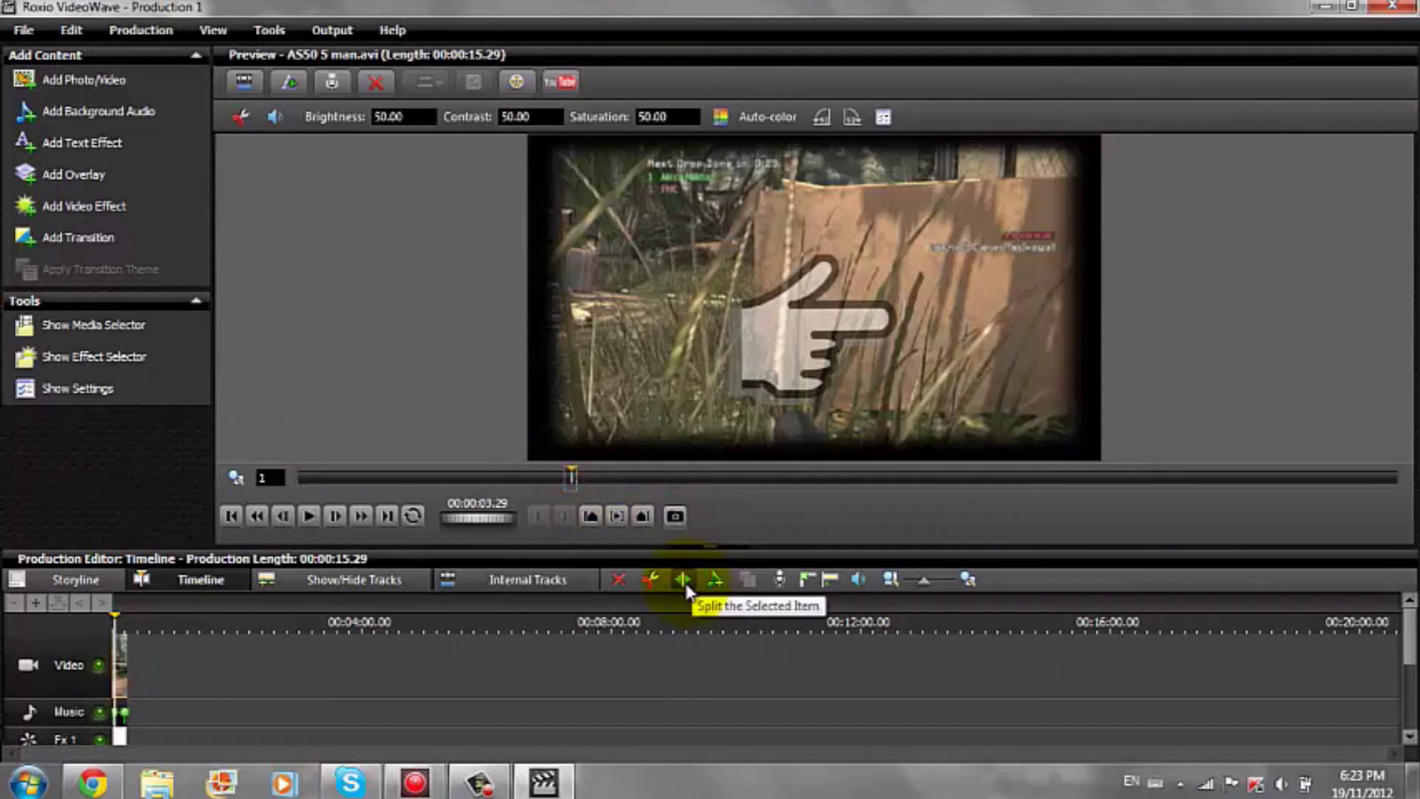
{"action": "left_click", "coordinate": [825, 475]}
{"action": "left_click", "coordinate": [684, 580]}
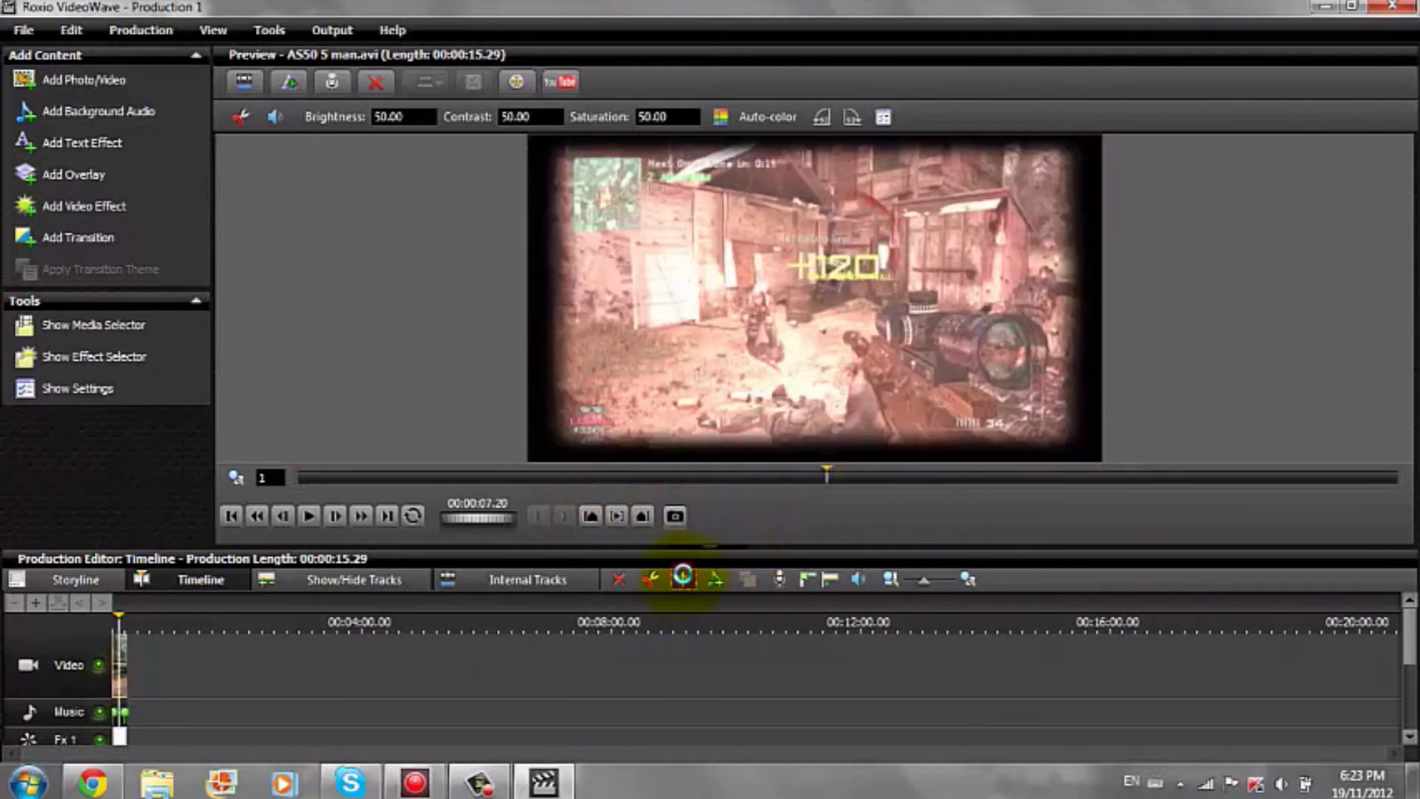
{"action": "left_click", "coordinate": [117, 677]}
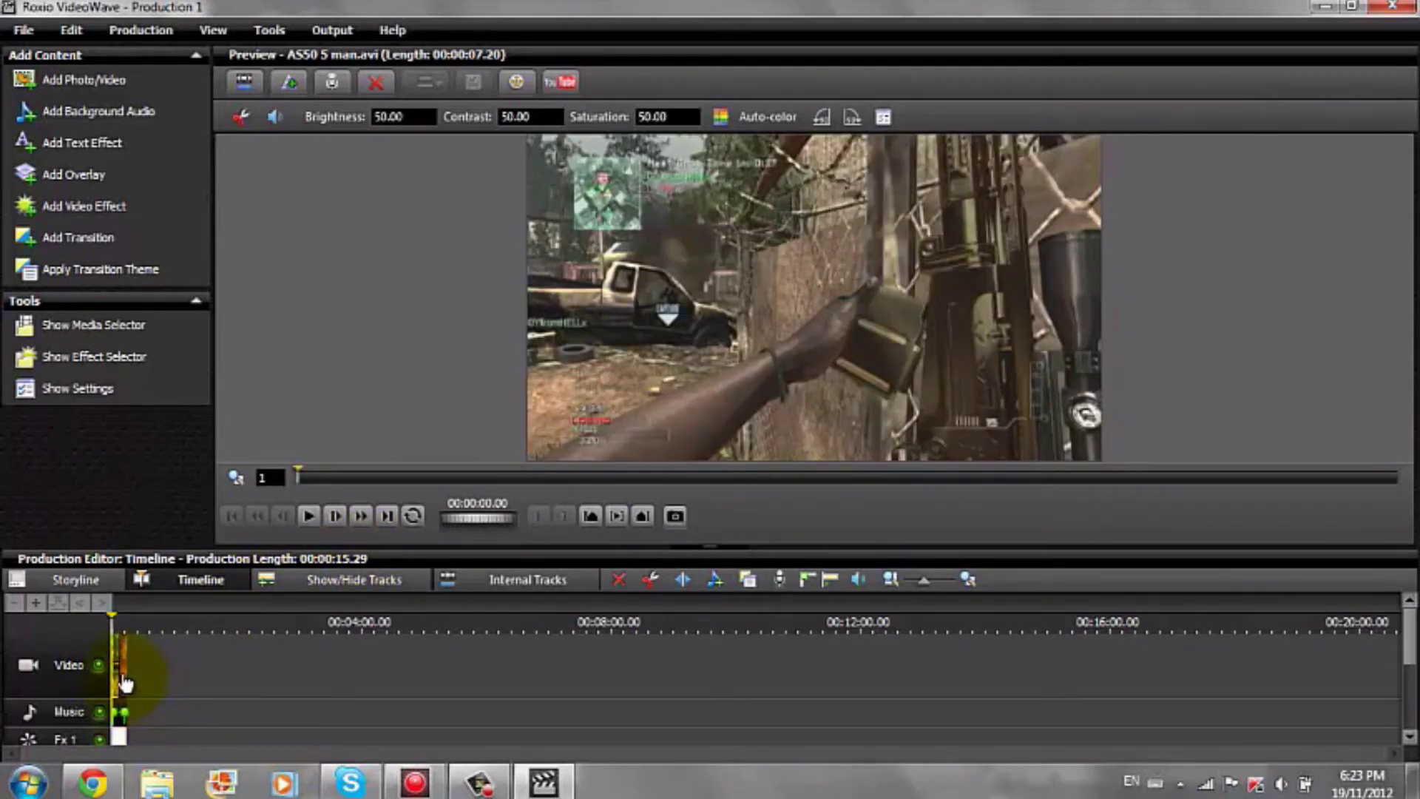
{"action": "left_click", "coordinate": [124, 682]}
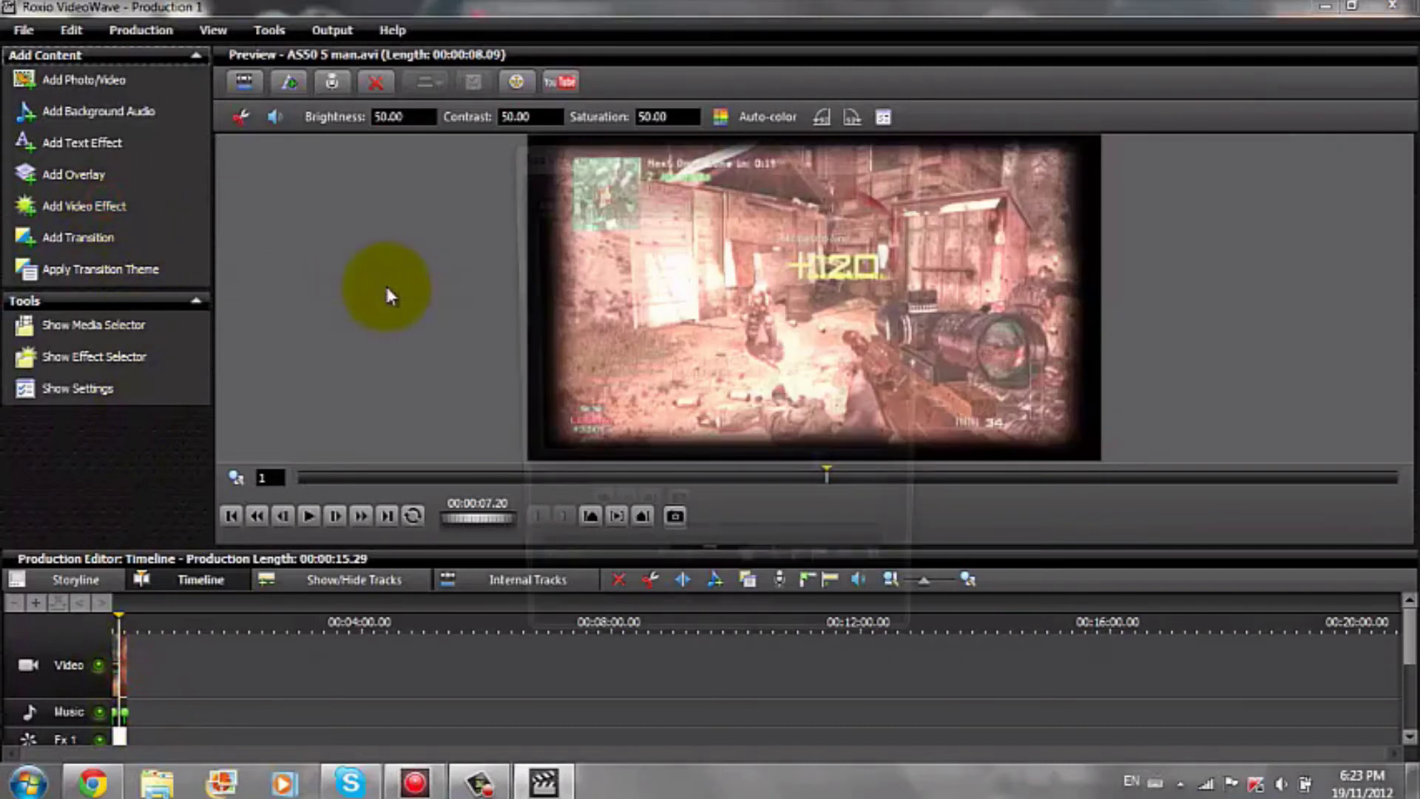
Insert the Circular White video effect onto the clip
{"action": "scroll", "coordinate": [744, 365], "scroll_direction": "down", "scroll_amount": 5}
{"action": "double_click", "coordinate": [775, 485]}
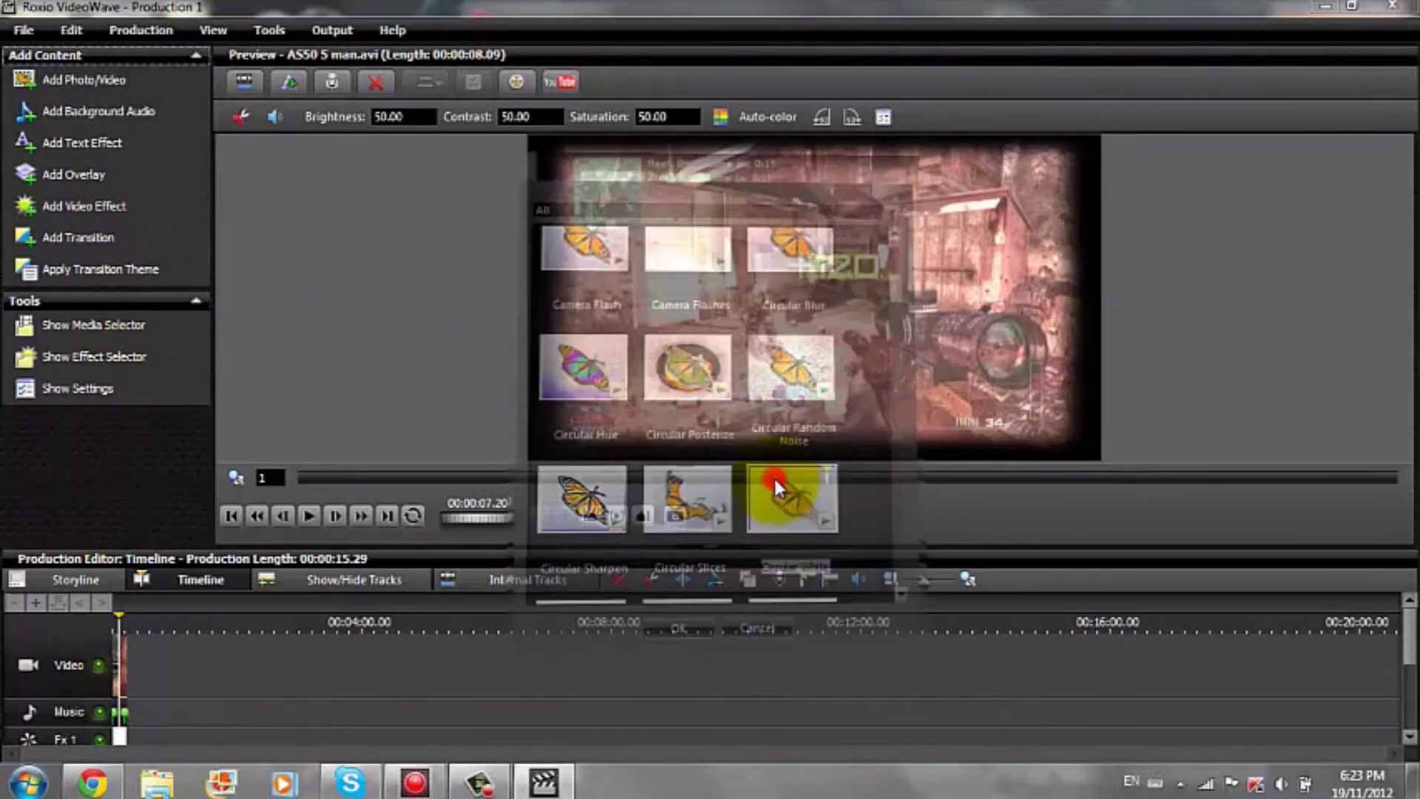
{"action": "left_click", "coordinate": [711, 449]}
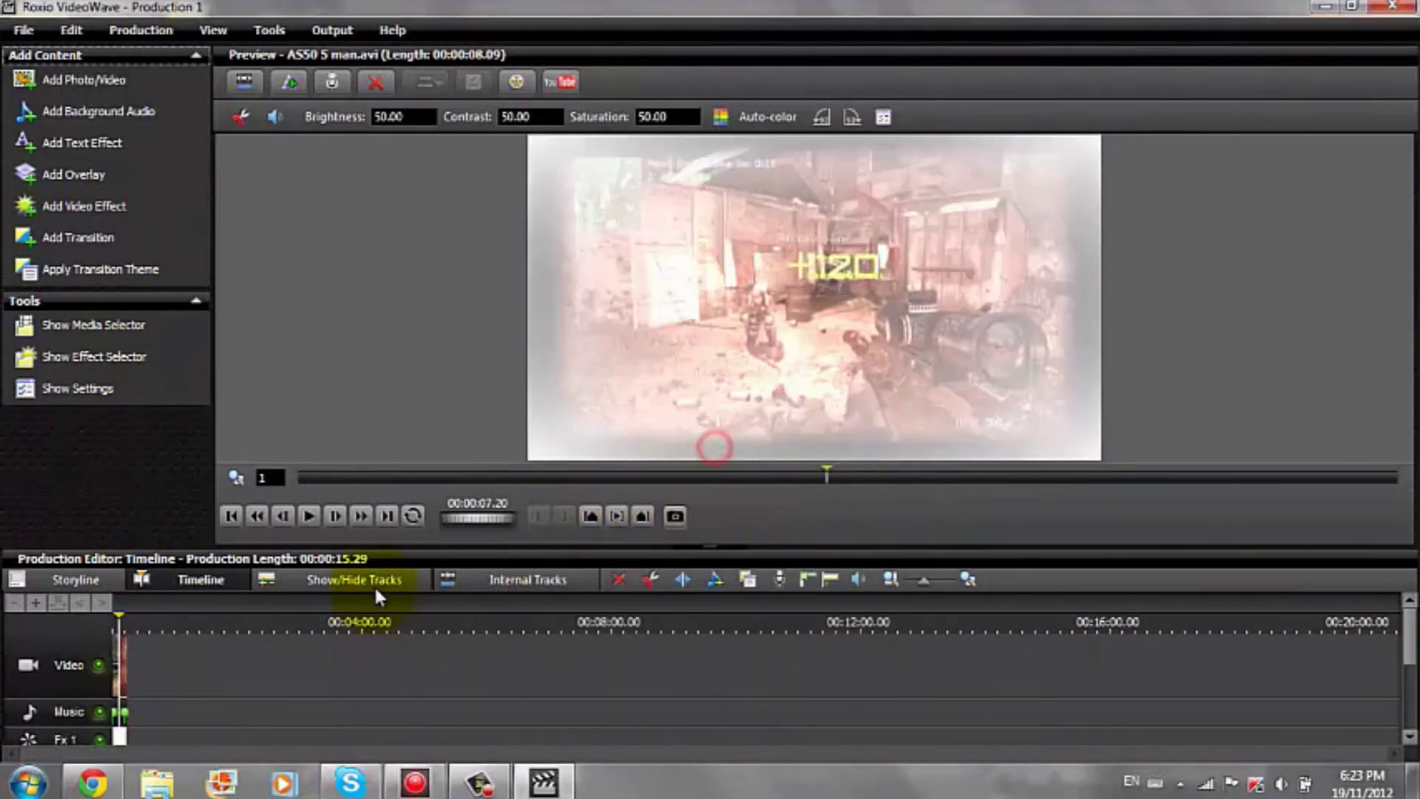
Play the clip to preview the white vignette, then rewind to the start
{"action": "left_click", "coordinate": [114, 652]}
{"action": "left_click", "coordinate": [315, 515]}
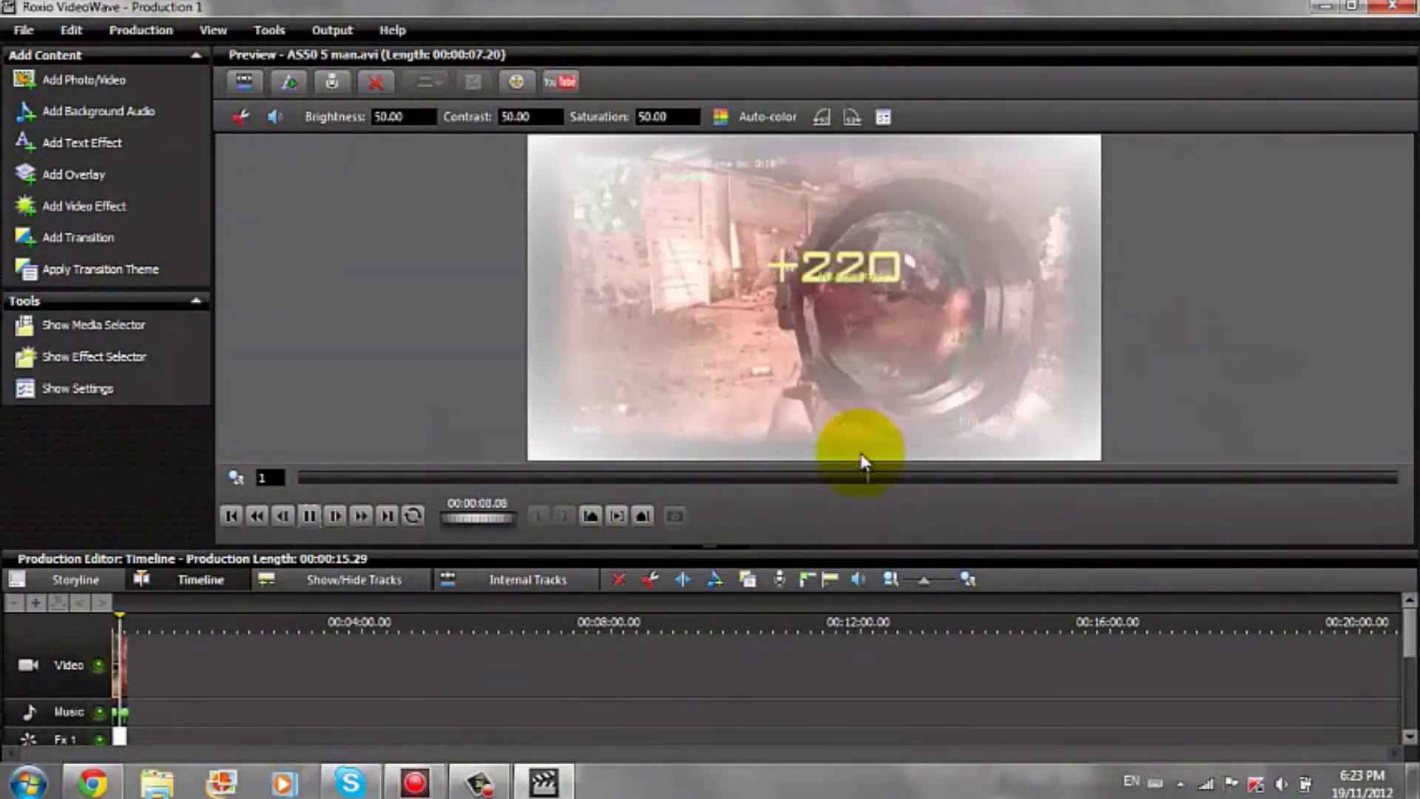
{"action": "left_click", "coordinate": [310, 516]}
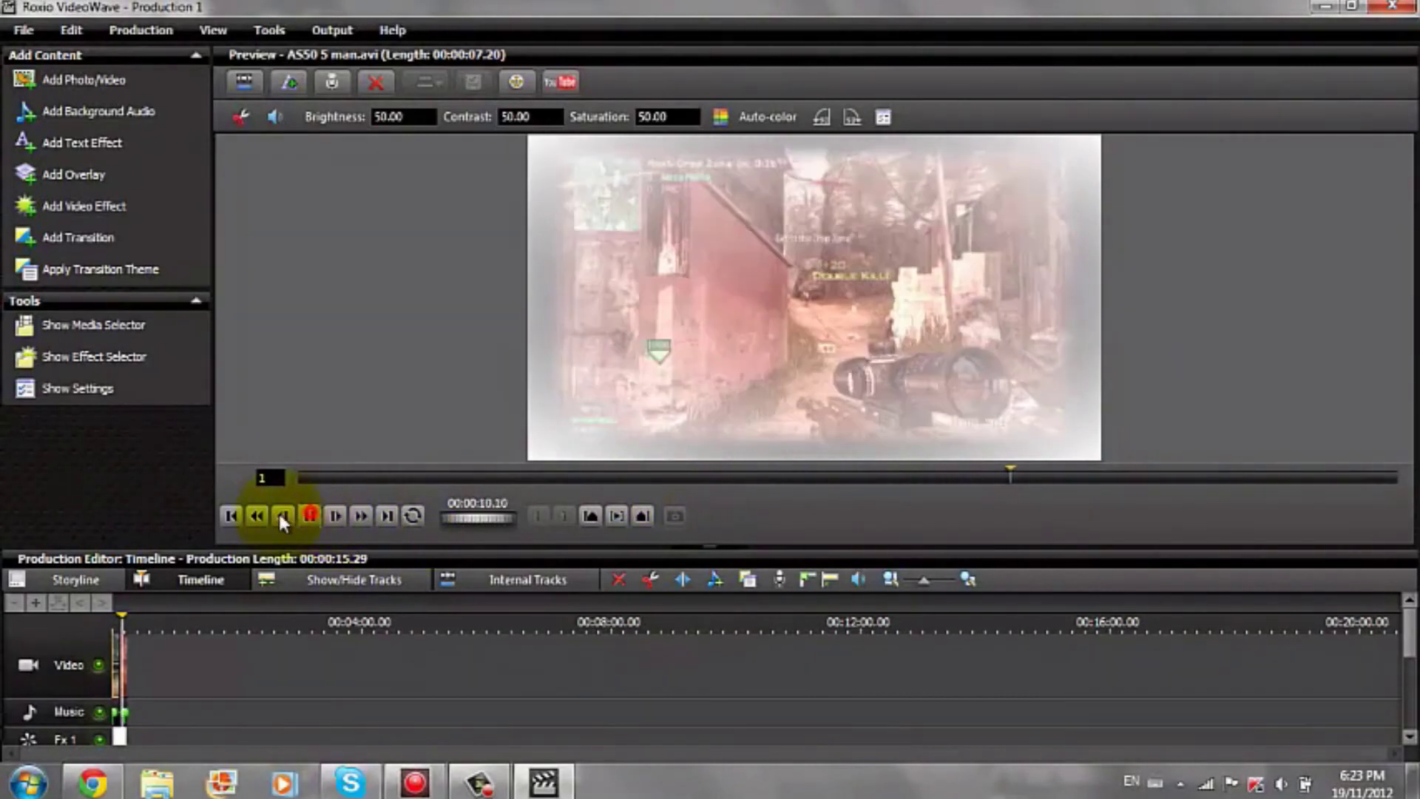
{"action": "left_click", "coordinate": [229, 515]}
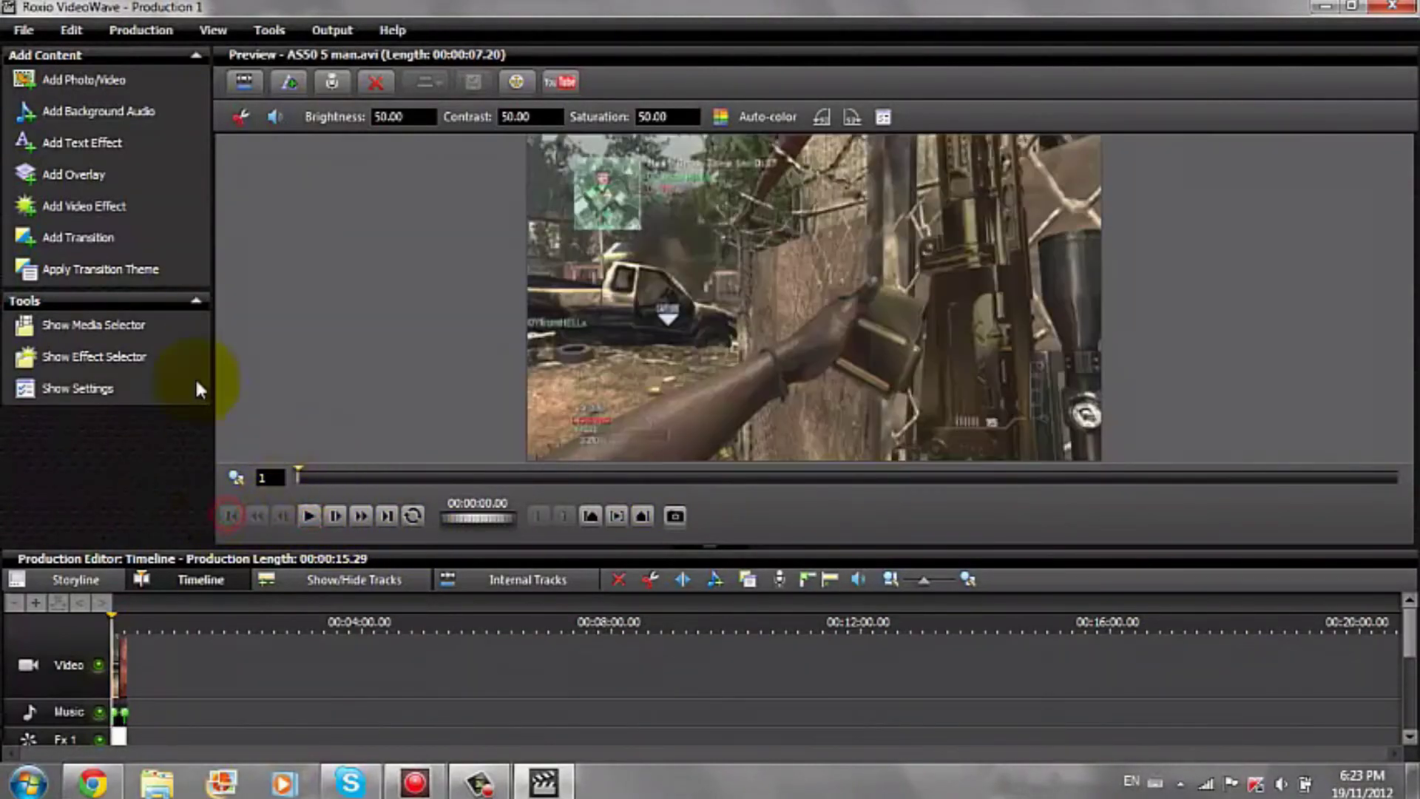
Record a one-second voice narration, play back Take 00027, and close the Narration window
{"action": "left_click", "coordinate": [334, 84]}
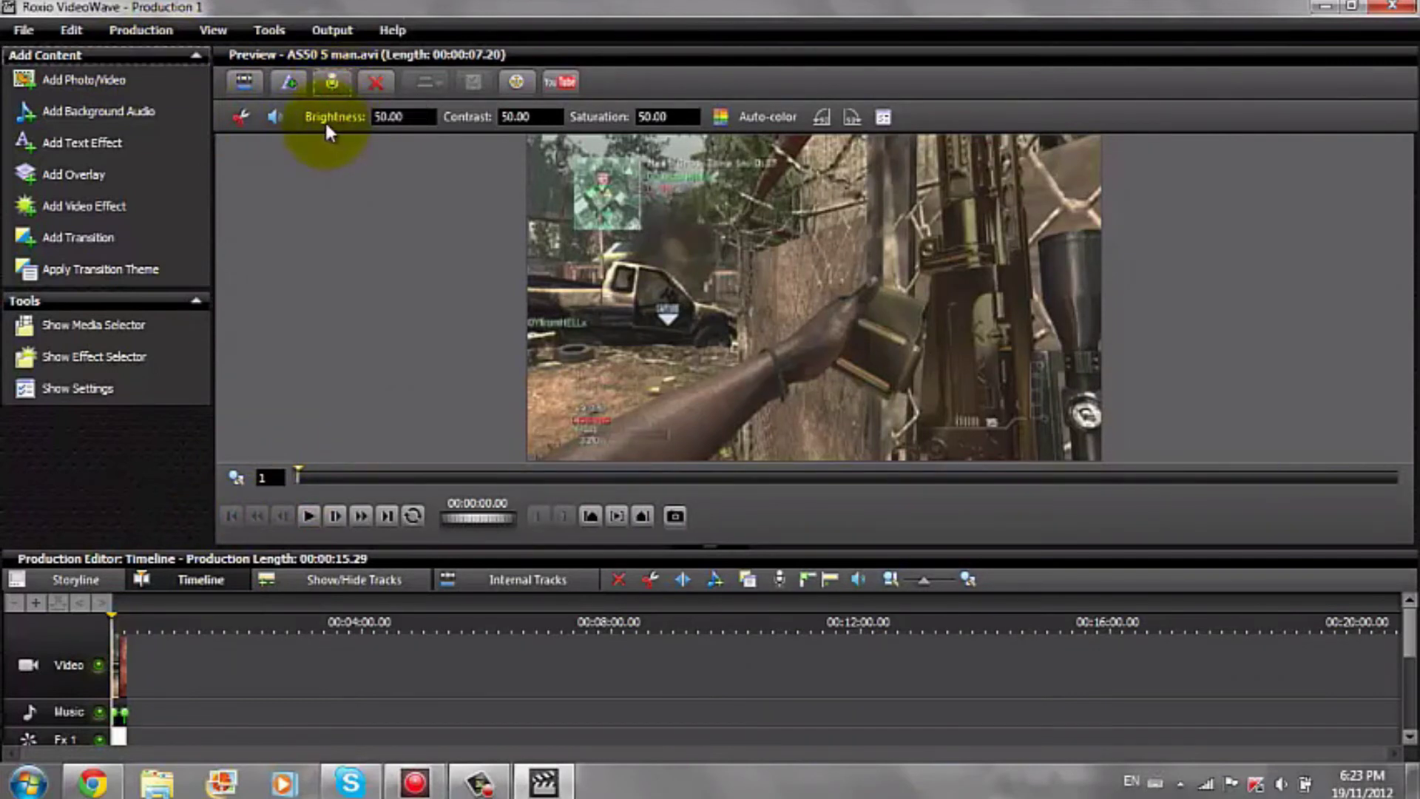
{"action": "left_click", "coordinate": [332, 84]}
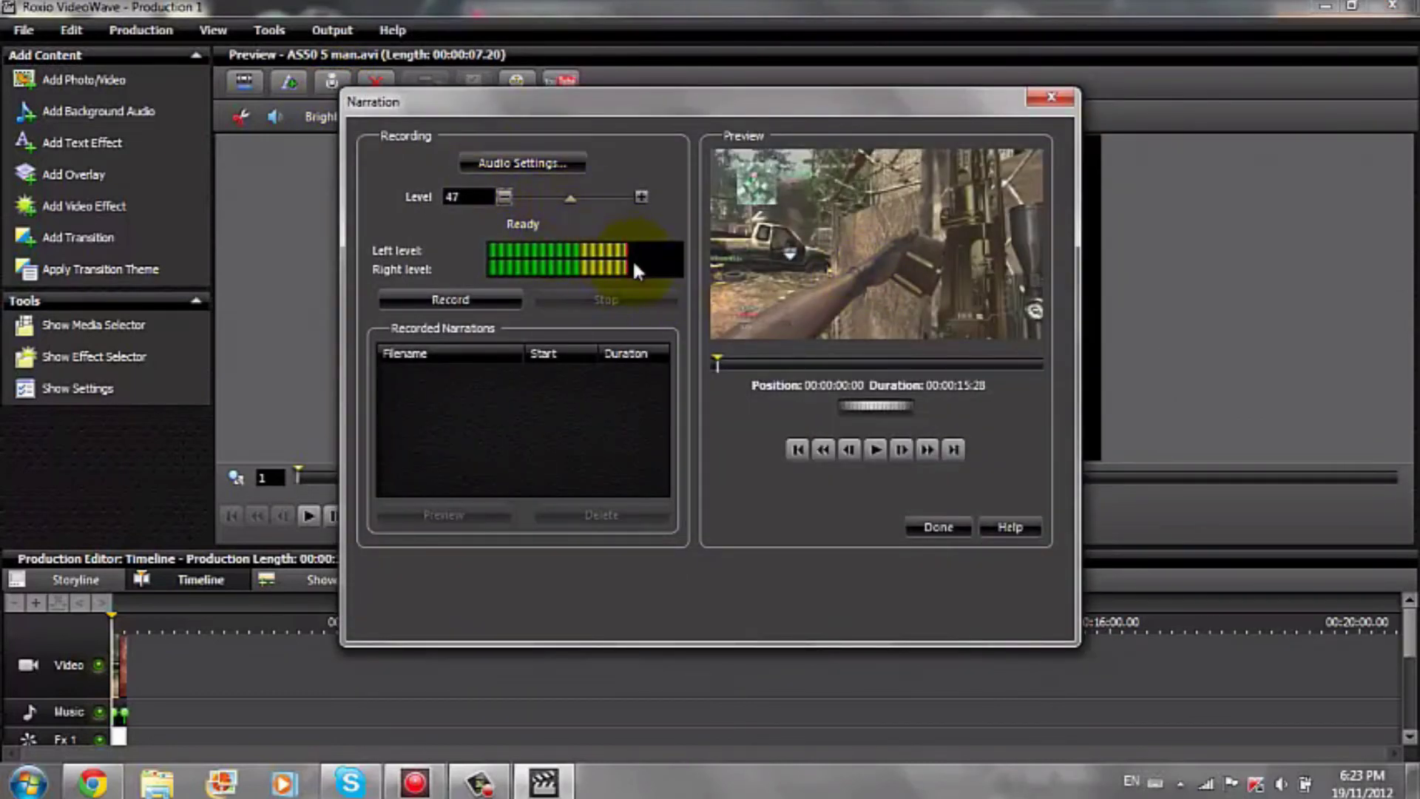
{"action": "left_click", "coordinate": [483, 303]}
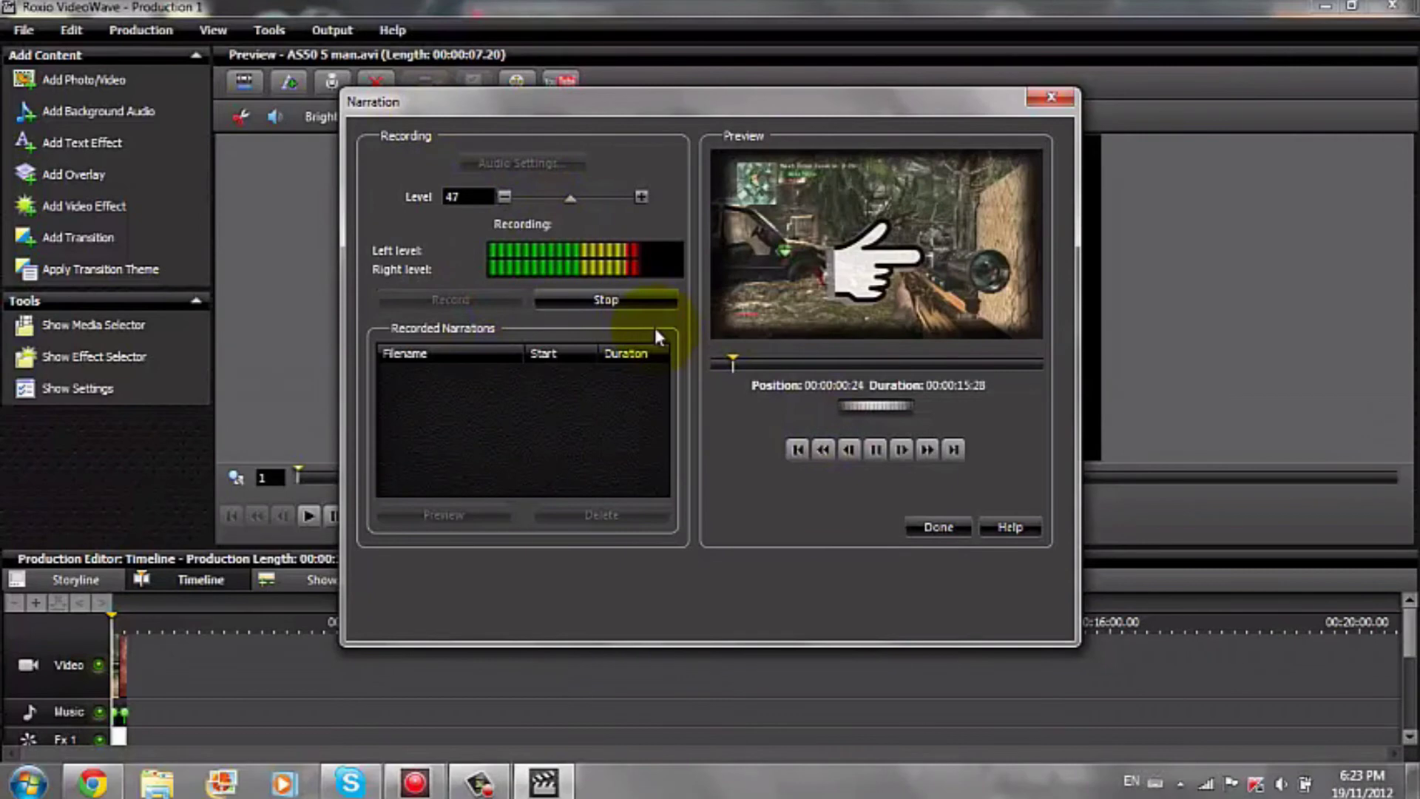
{"action": "left_click", "coordinate": [608, 303]}
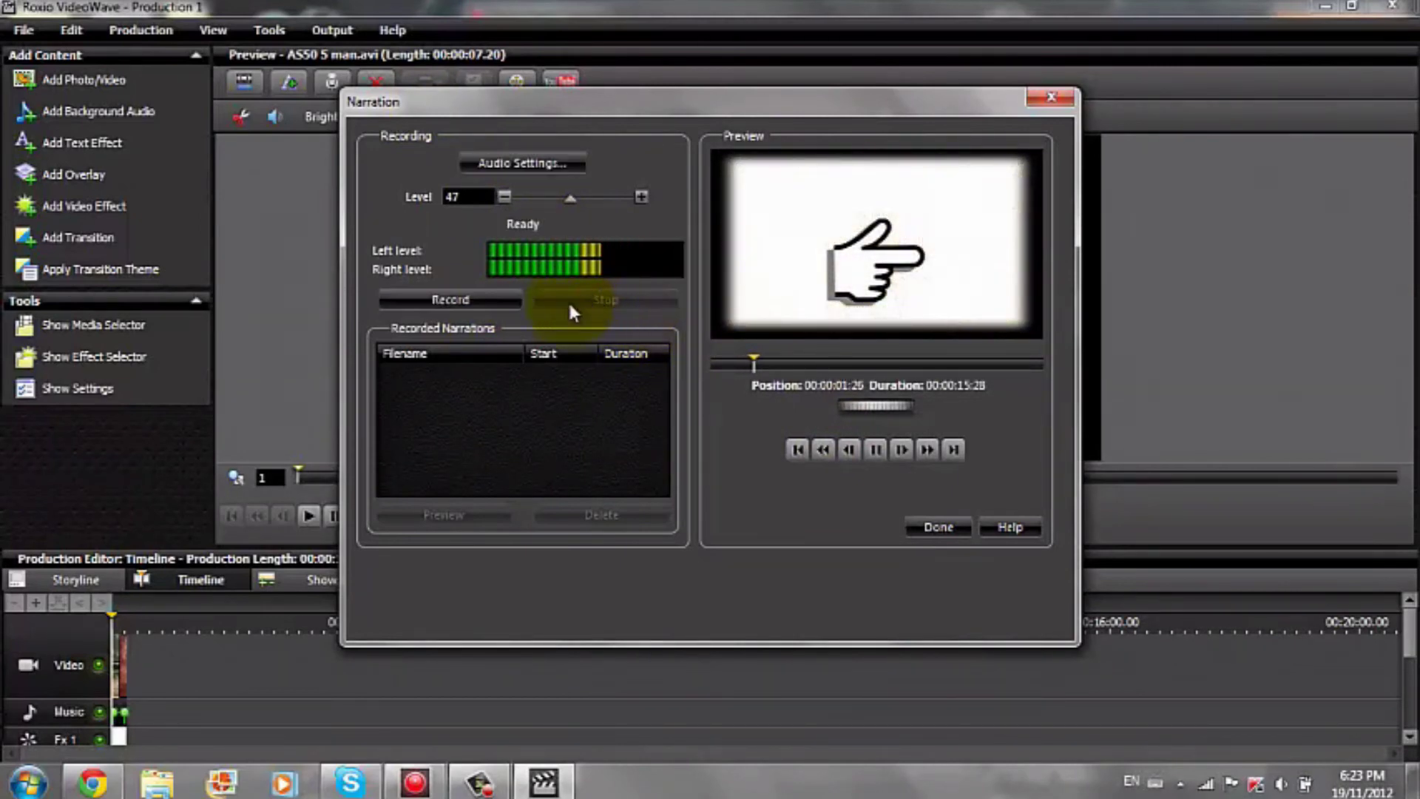
{"action": "left_click", "coordinate": [500, 379]}
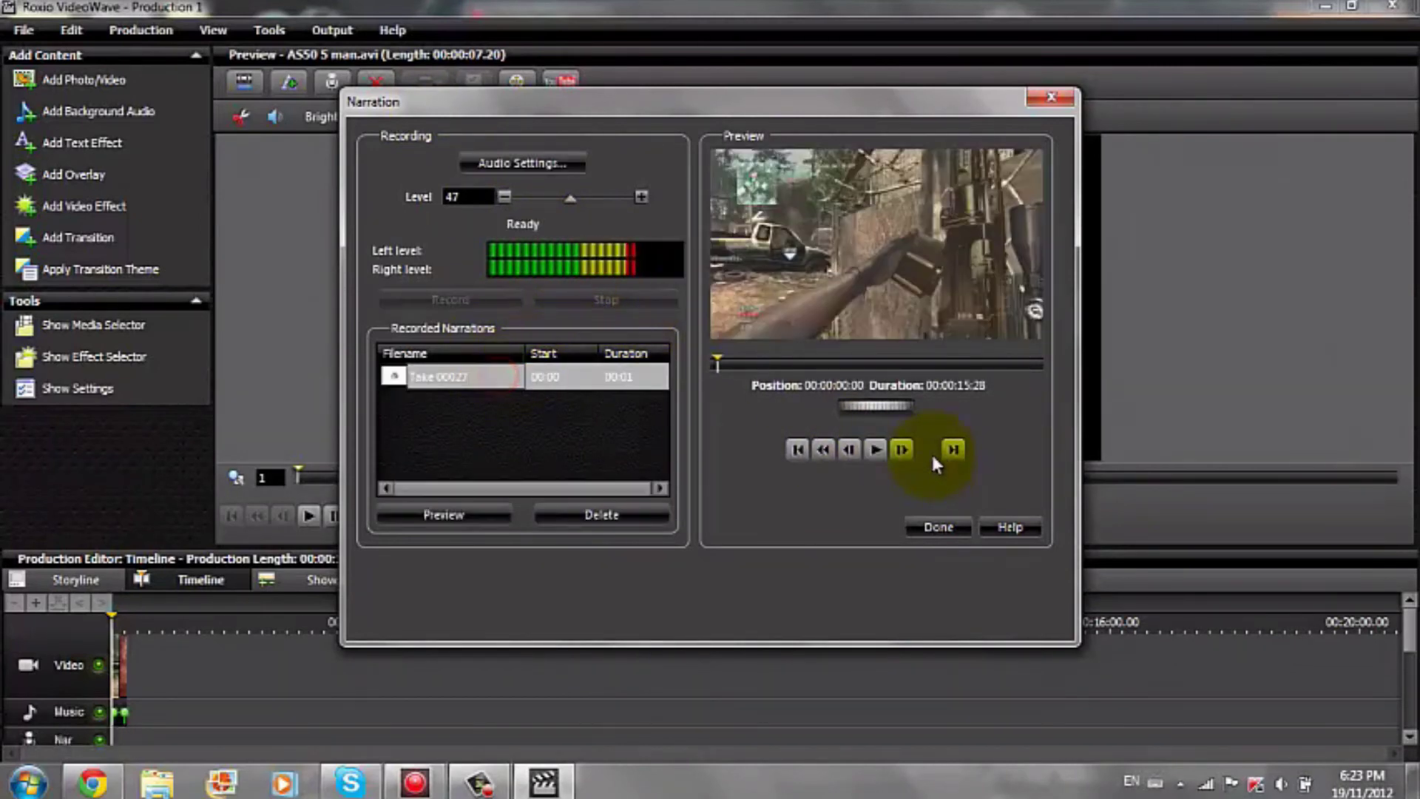
{"action": "left_click", "coordinate": [873, 451]}
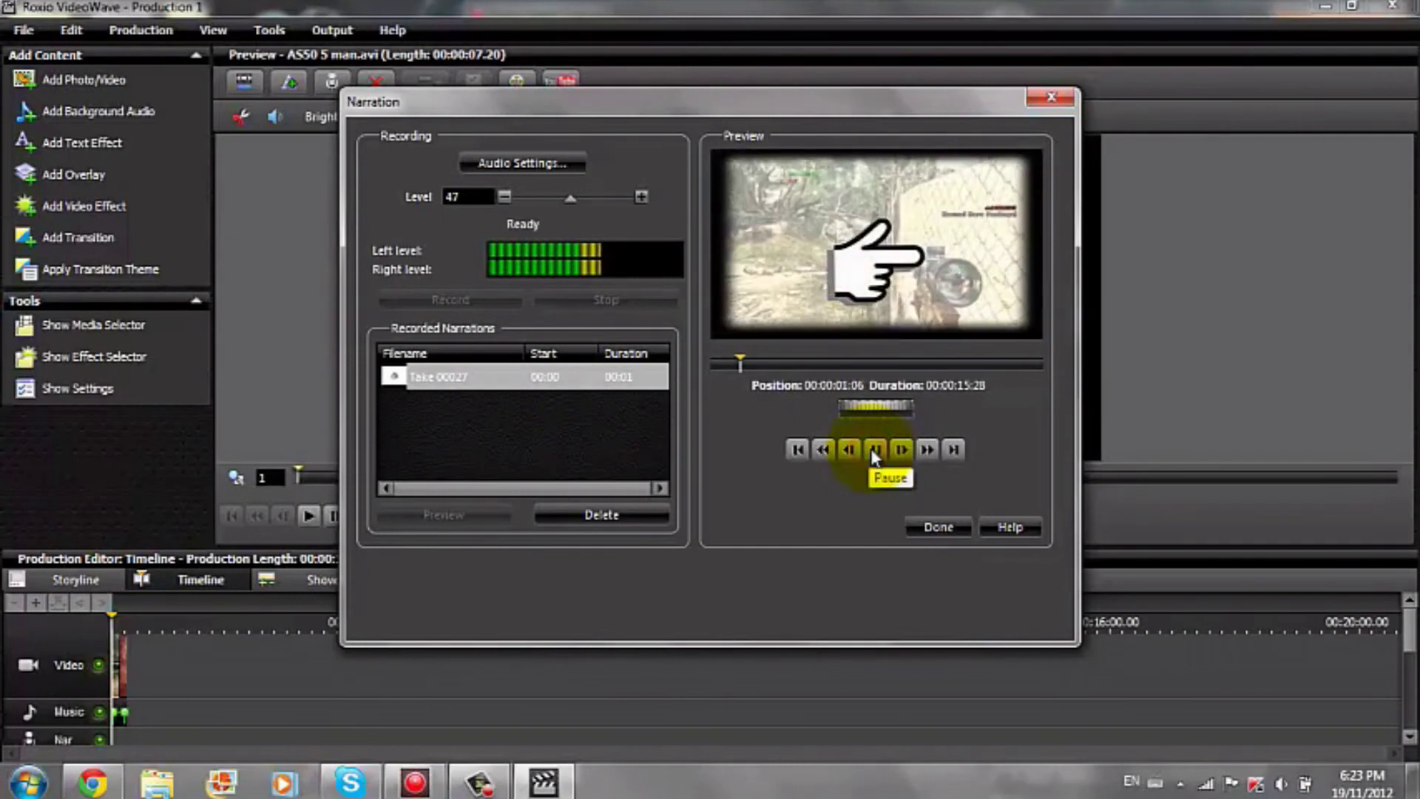
{"action": "left_click", "coordinate": [929, 519]}
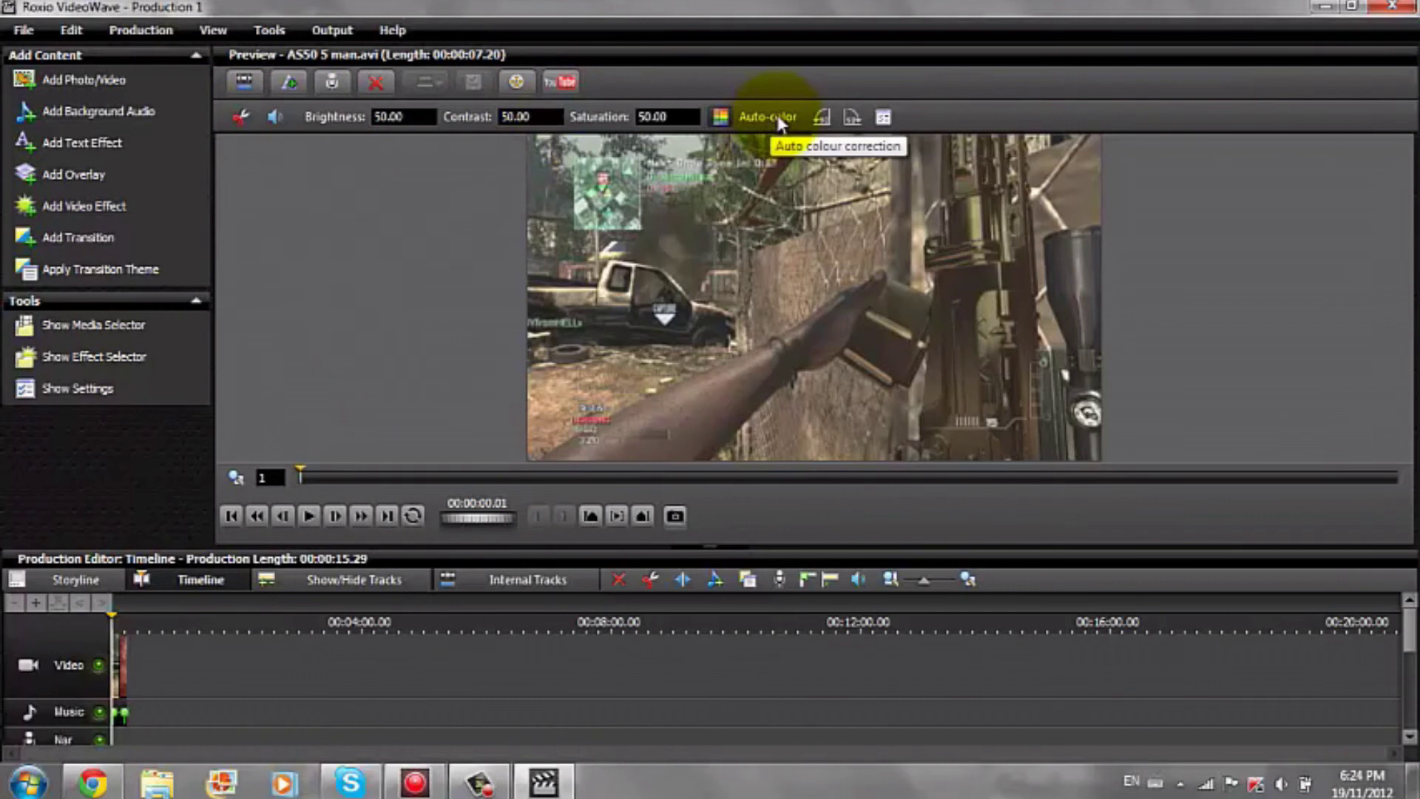
Lower the clip's brightness to 48 and raise contrast and saturation to 51 each
{"action": "left_click", "coordinate": [397, 116]}
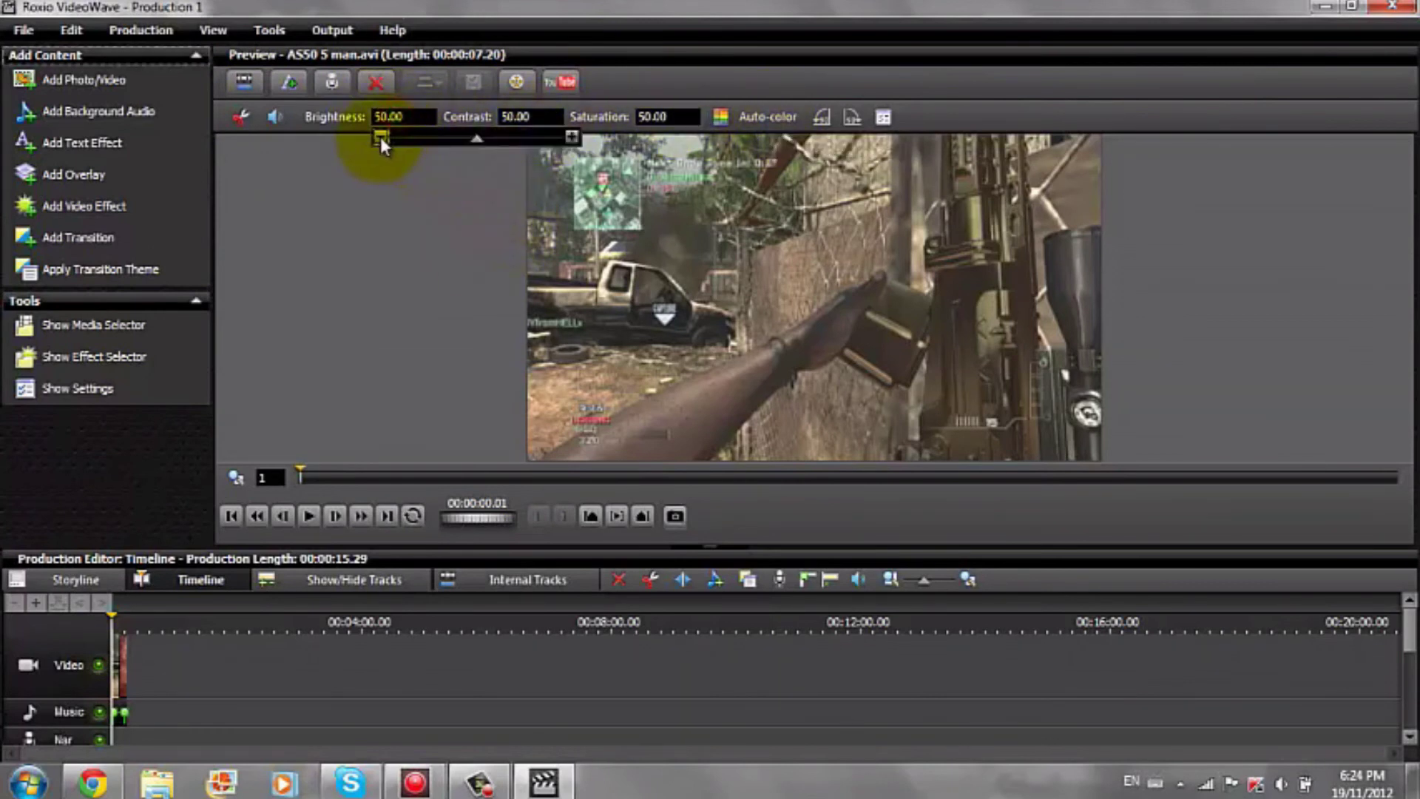
{"action": "left_click", "coordinate": [381, 136]}
{"action": "left_click", "coordinate": [380, 136]}
{"action": "left_click", "coordinate": [547, 119]}
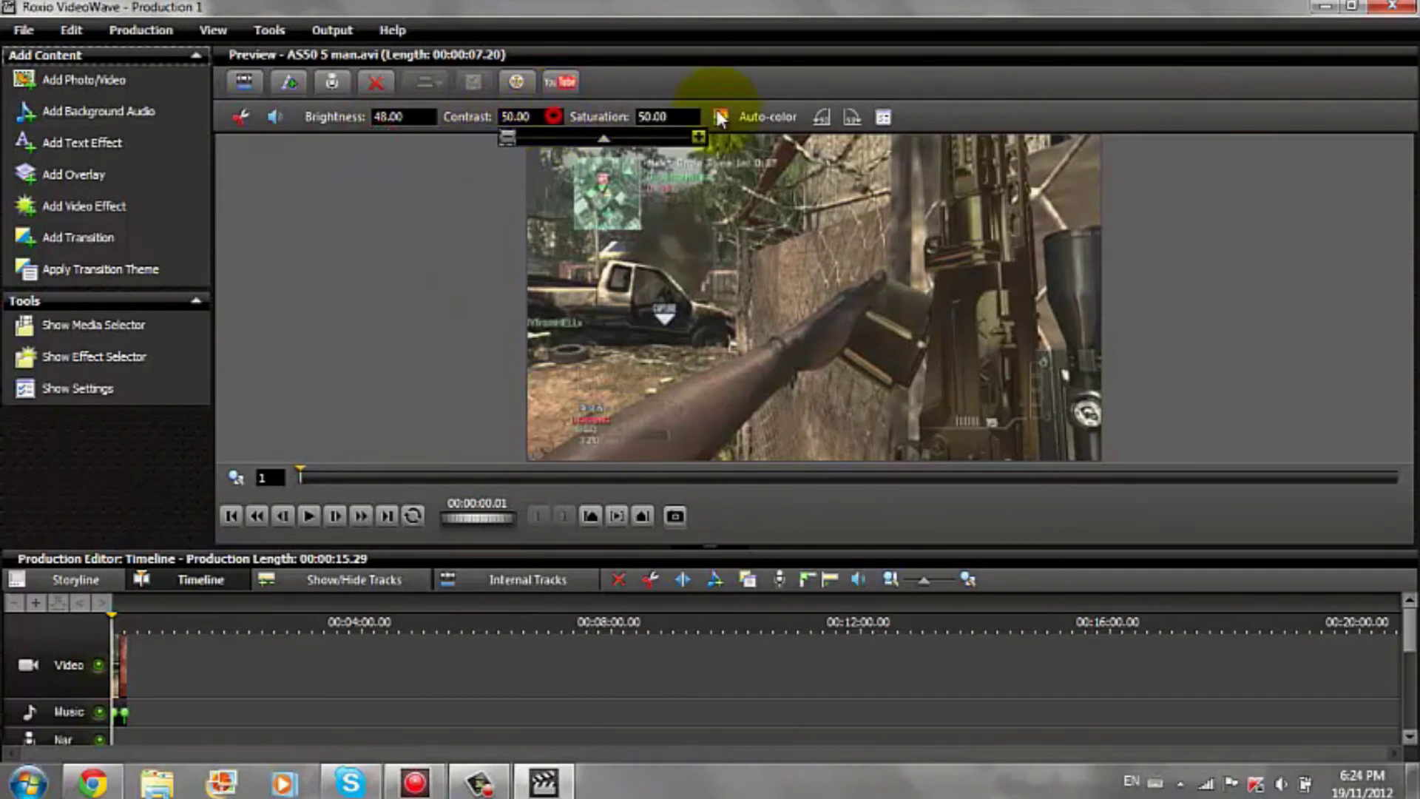
{"action": "left_click", "coordinate": [698, 136]}
{"action": "left_click", "coordinate": [666, 116]}
{"action": "left_click", "coordinate": [834, 135]}
{"action": "left_click", "coordinate": [392, 304]}
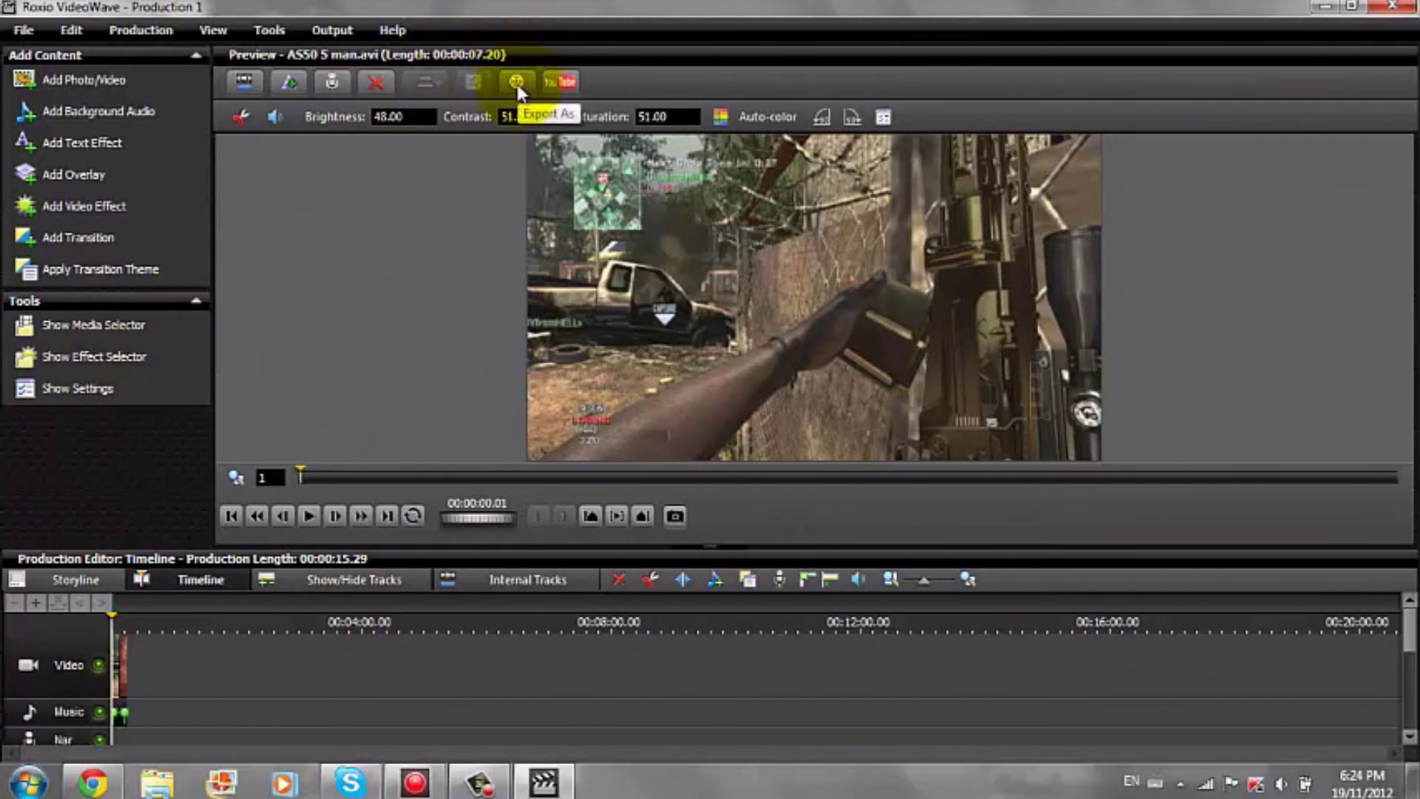
Start Export As, then cancel the Save Production As dialog
{"action": "left_click", "coordinate": [535, 79]}
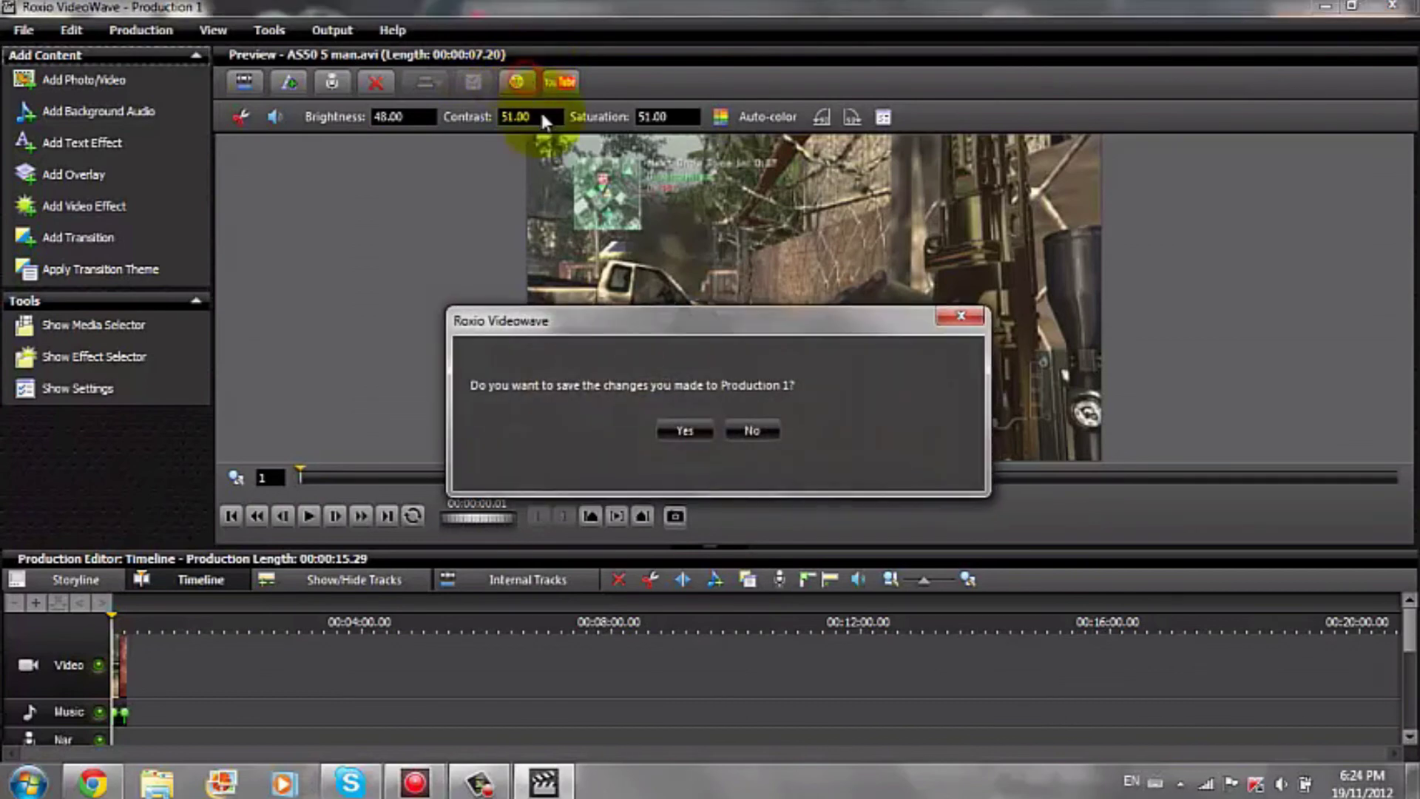
{"action": "left_click", "coordinate": [686, 432]}
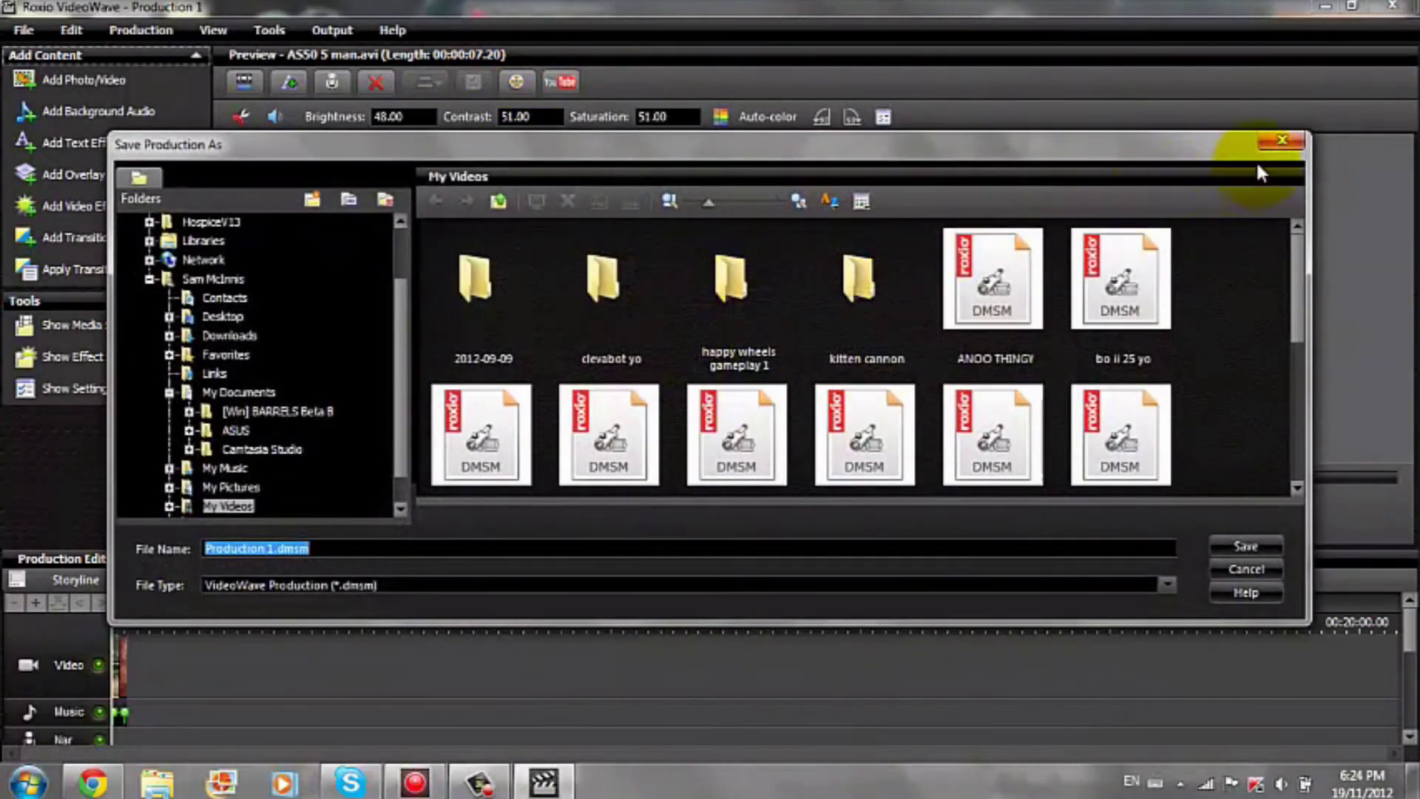
{"action": "left_click", "coordinate": [1280, 141]}
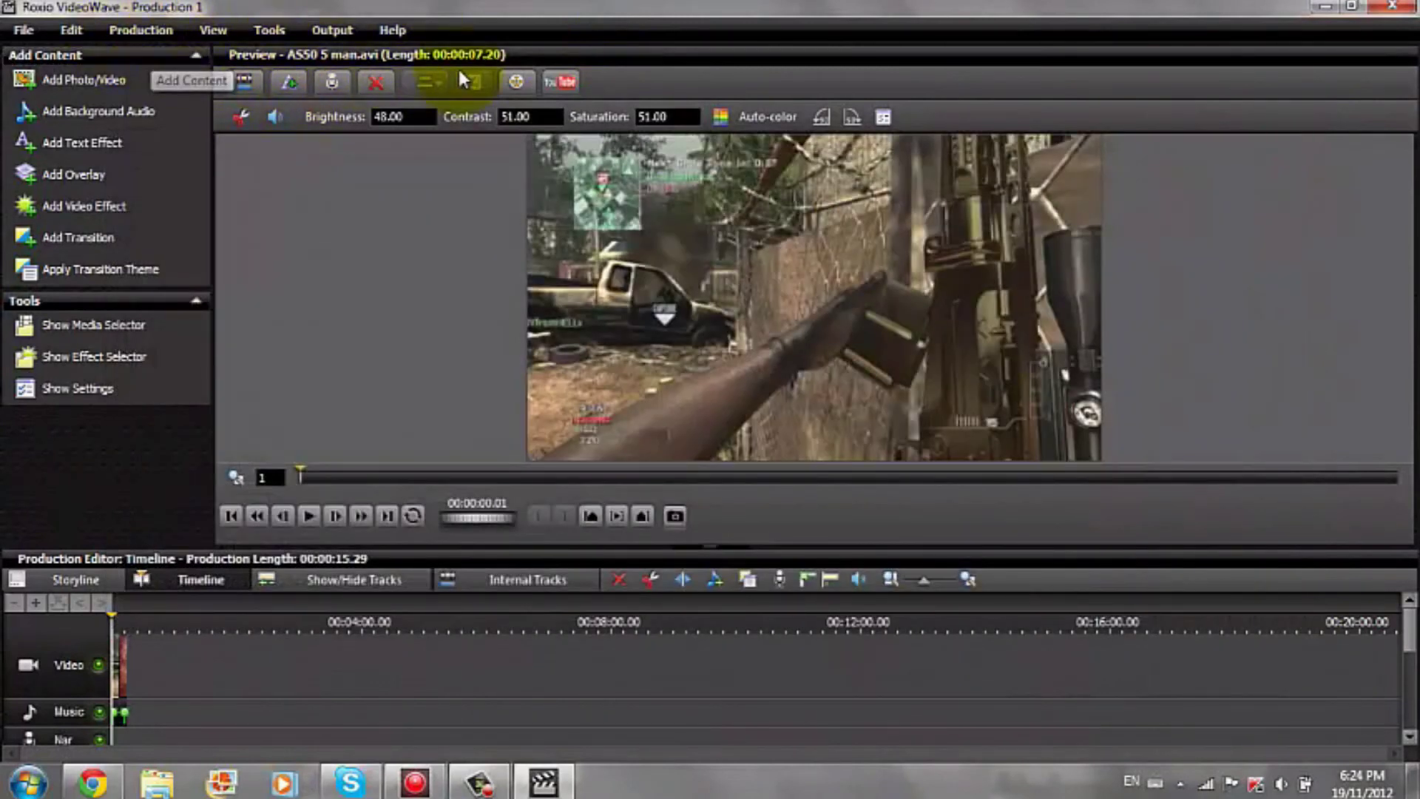
Open Make Movie without saving changes and show the video file quality presets
{"action": "left_click", "coordinate": [516, 81]}
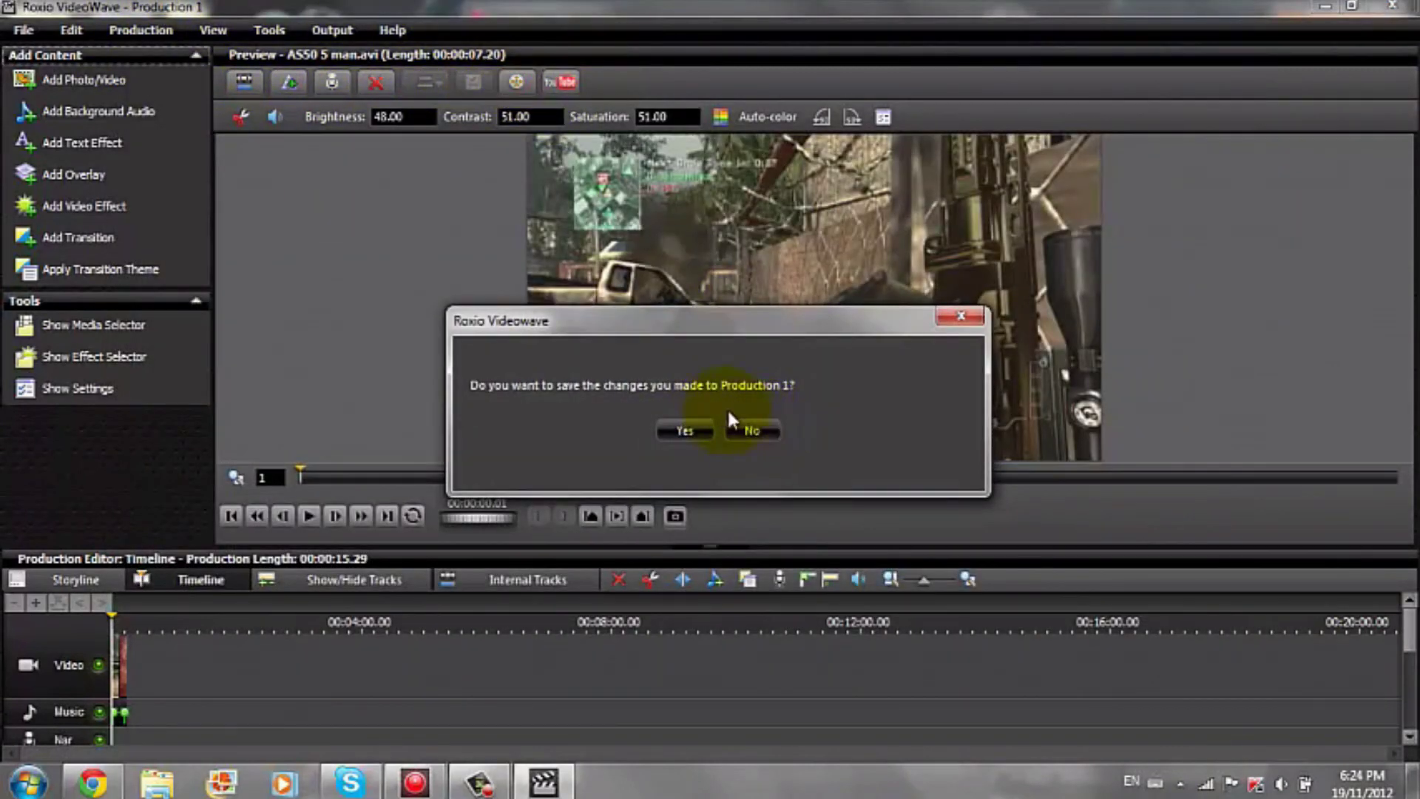
{"action": "left_click", "coordinate": [756, 432]}
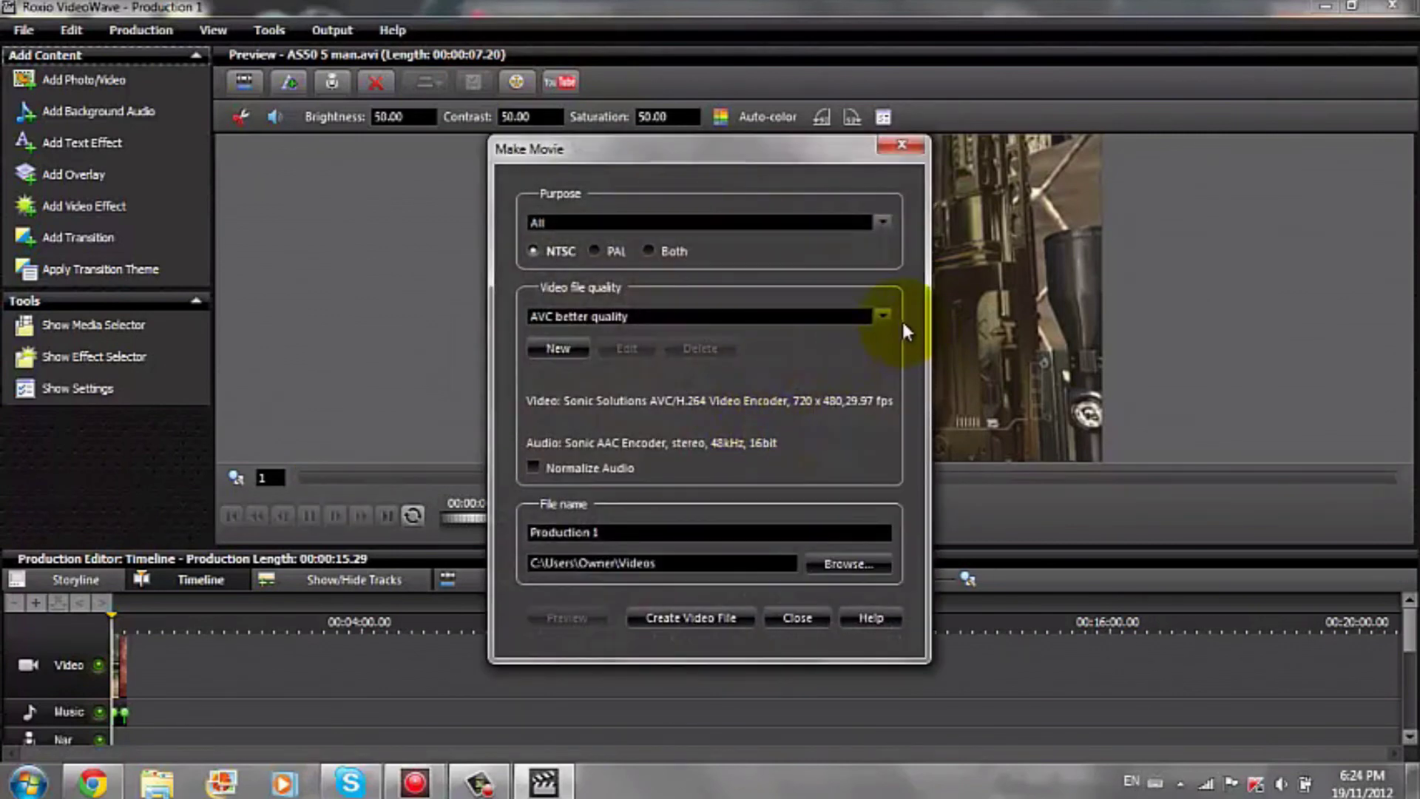
{"action": "left_click", "coordinate": [883, 315]}
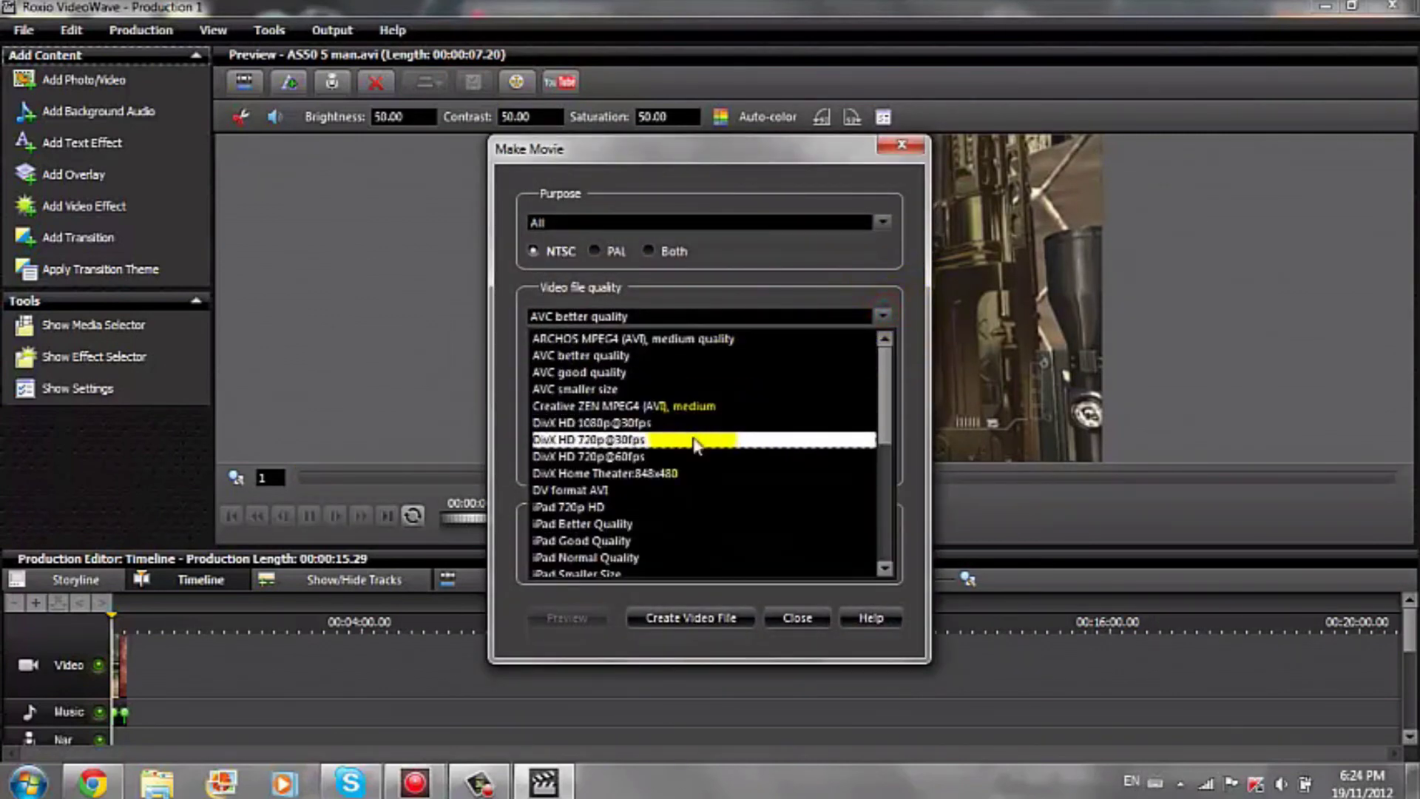